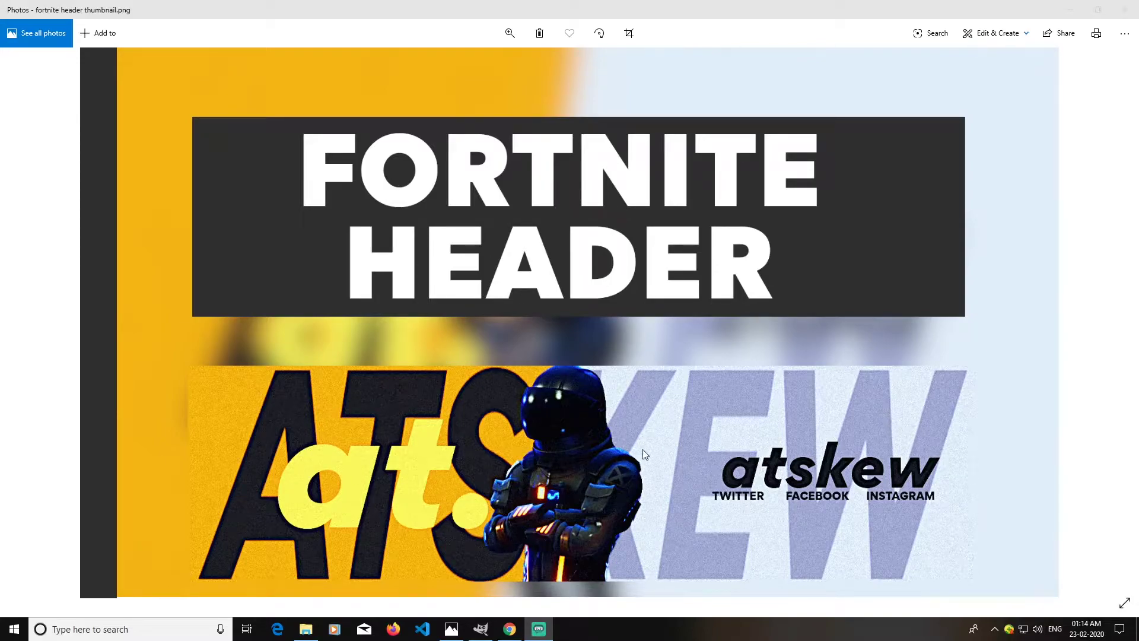
Create a blank white 3000×1000 px image in GIMP, then bring the browser forward.
left_click(484, 626)
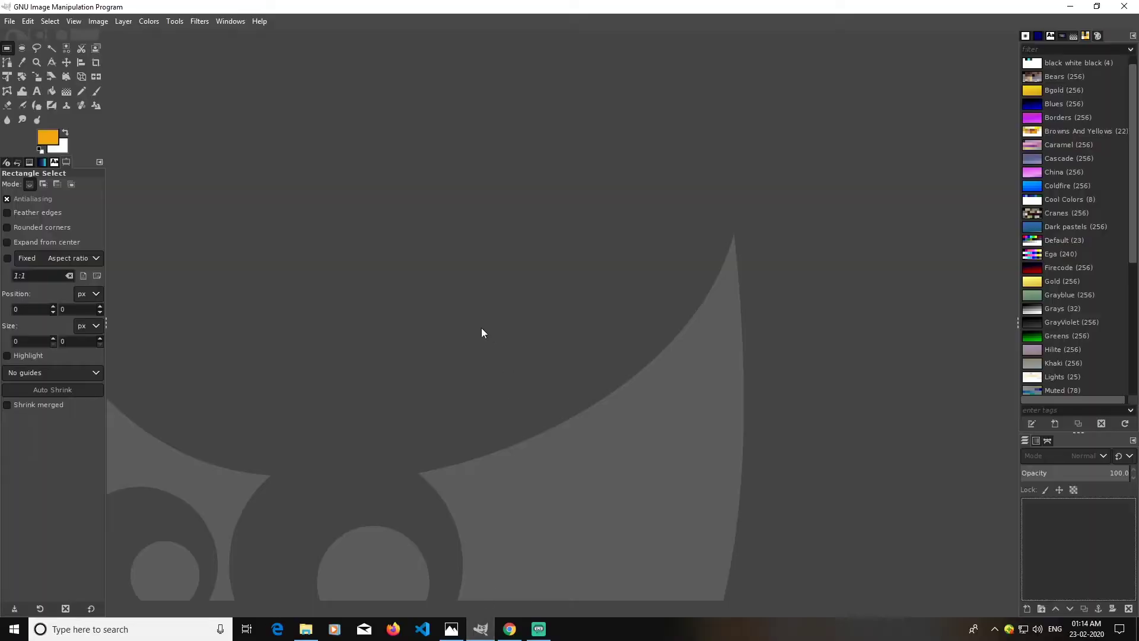
left_click(10, 24)
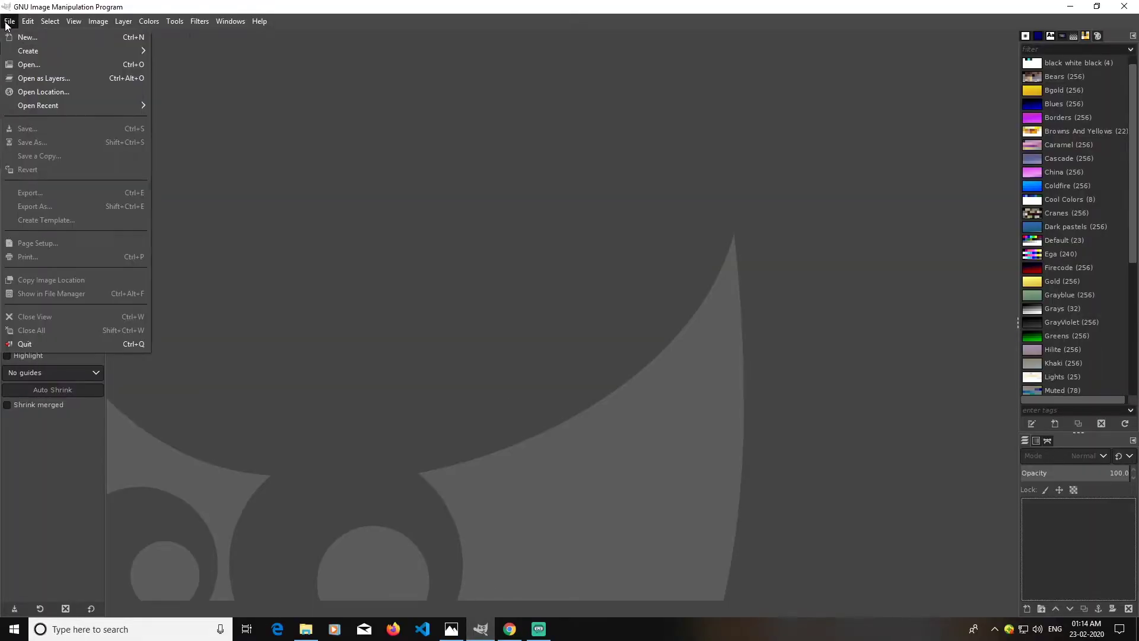
left_click(22, 34)
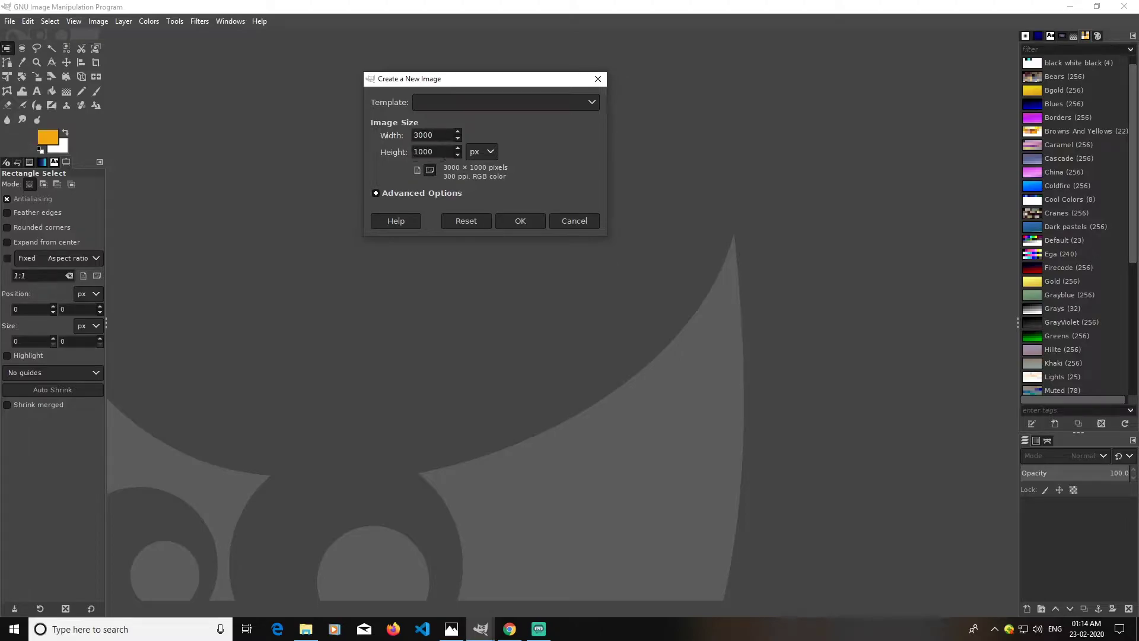
left_click(518, 227)
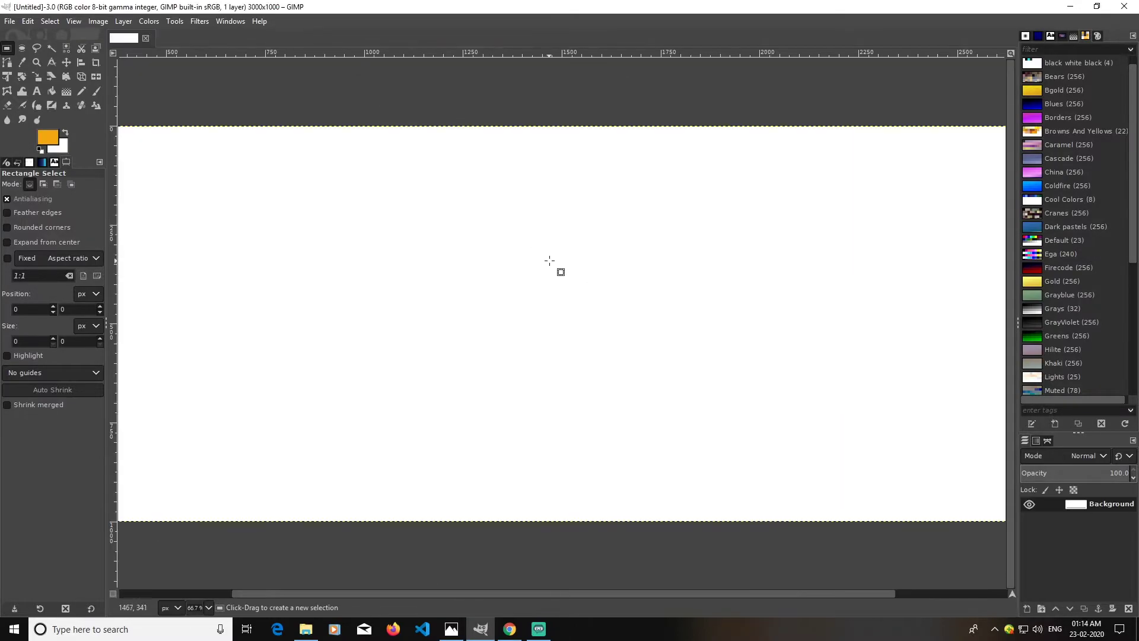
scroll(560, 292, "down", 1)
scroll(560, 294, "up", 1)
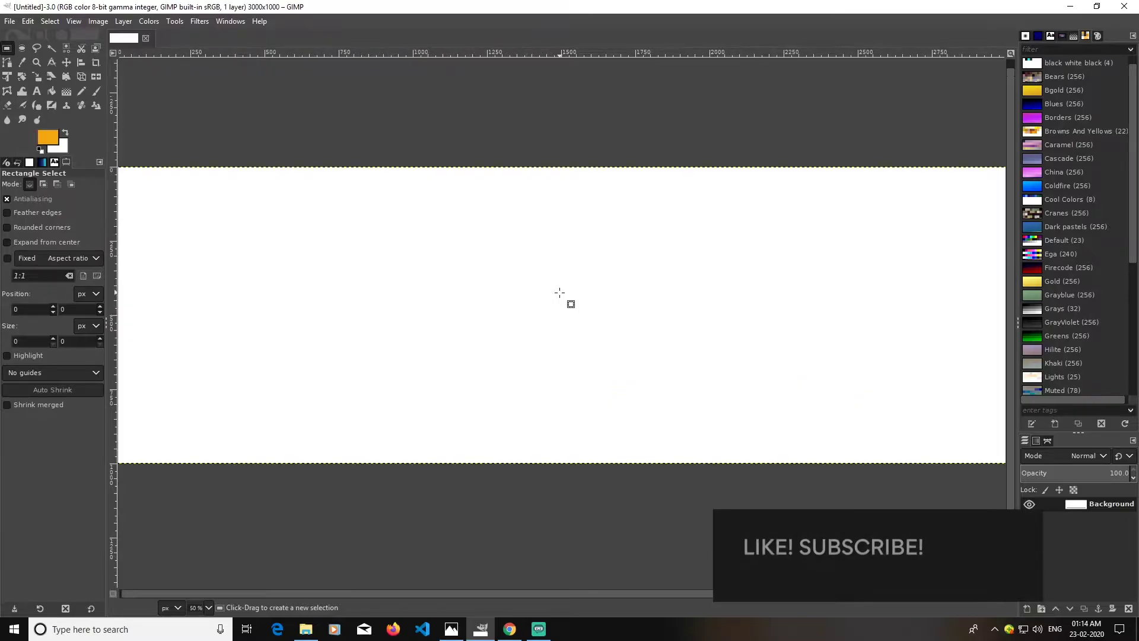
scroll(540, 289, "down", 1)
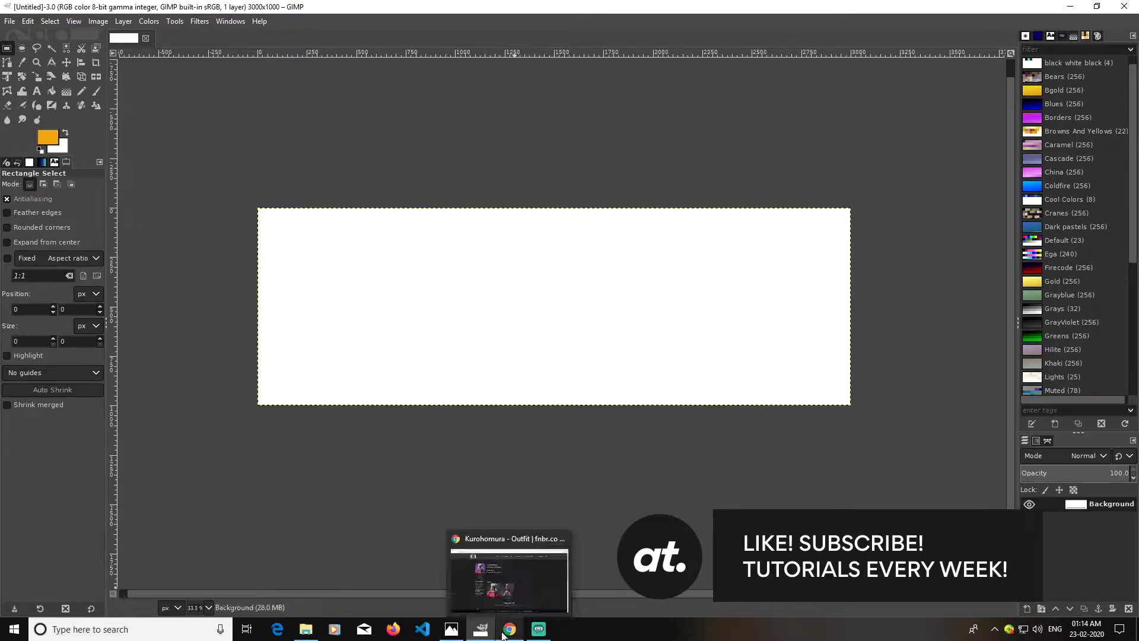
left_click(502, 634)
Go to the fnbr.co home page and scroll through the Upcoming Items.
left_click(208, 83)
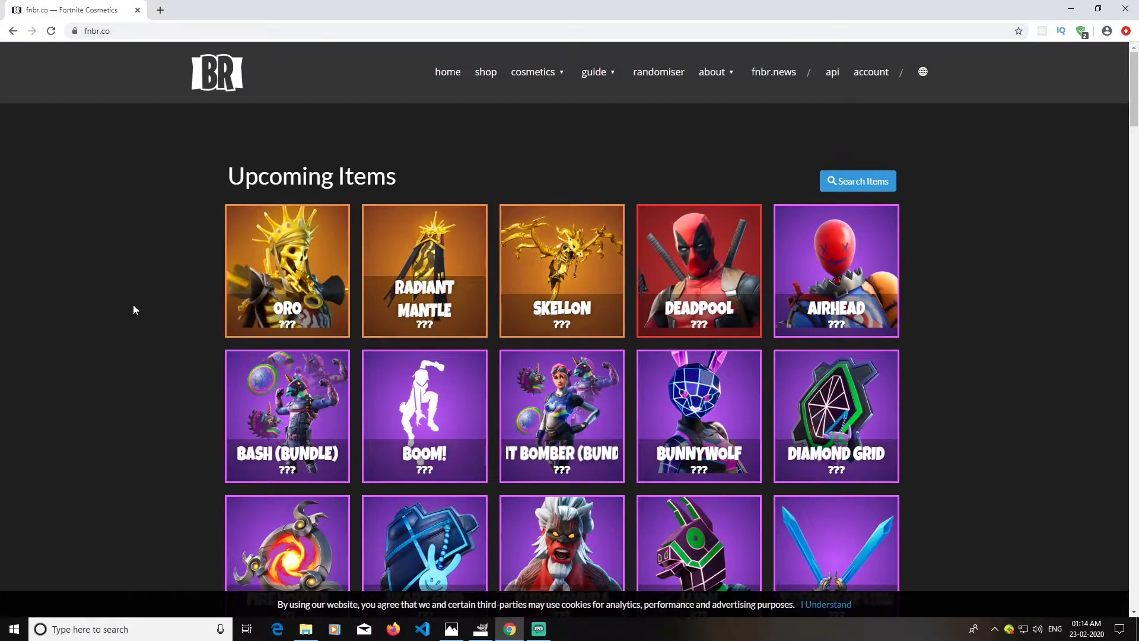
scroll(133, 308, "down", 1)
scroll(212, 341, "down", 1)
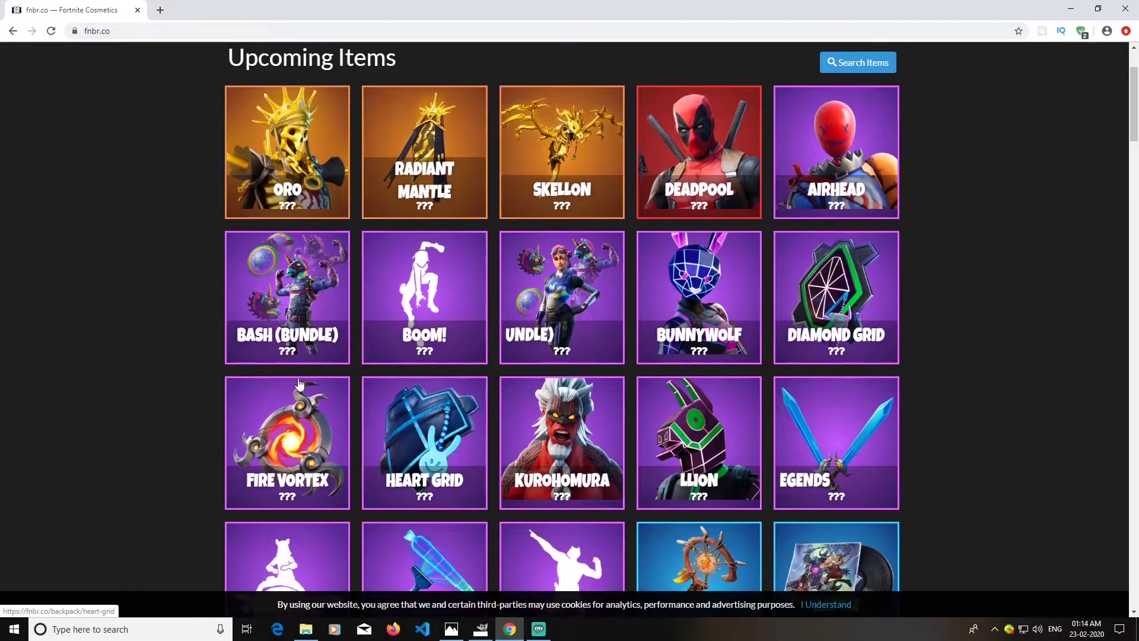
scroll(193, 355, "up", 1)
scroll(967, 346, "down", 1)
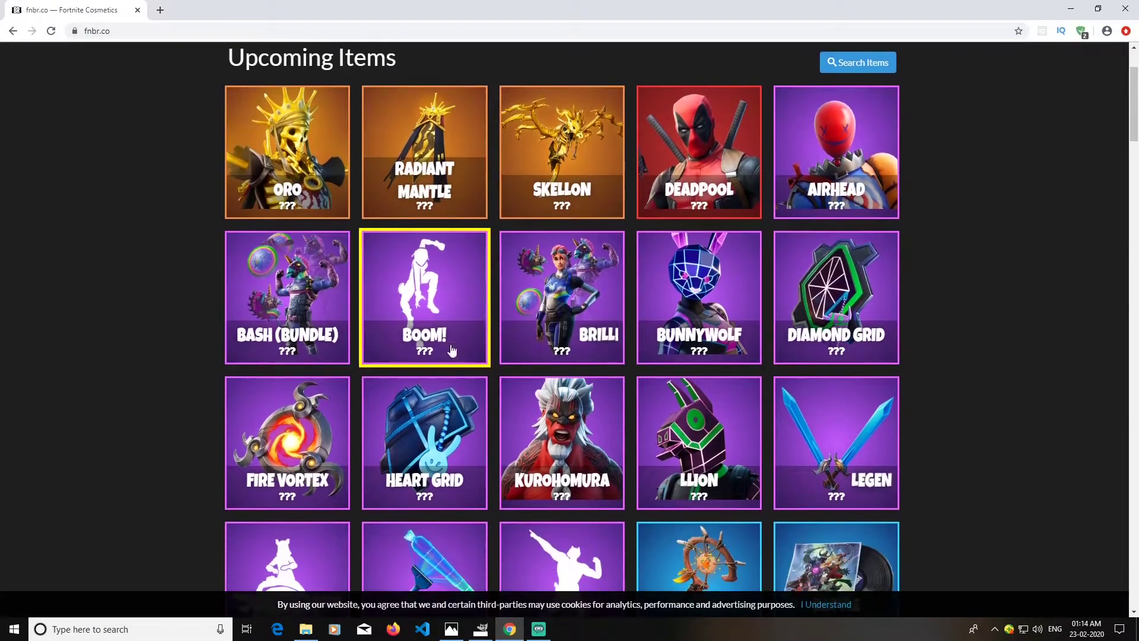
scroll(780, 419, "down", 1)
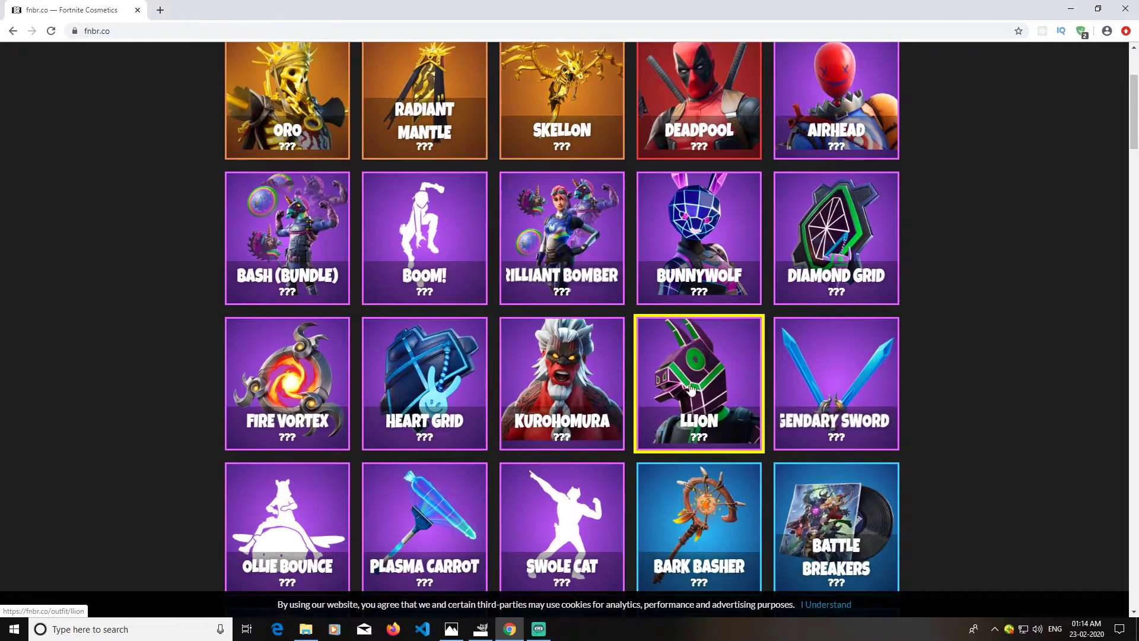
Open the LLion outfit page and view, then dismiss, the featured image's context menu.
left_click(637, 409)
right_click(537, 392)
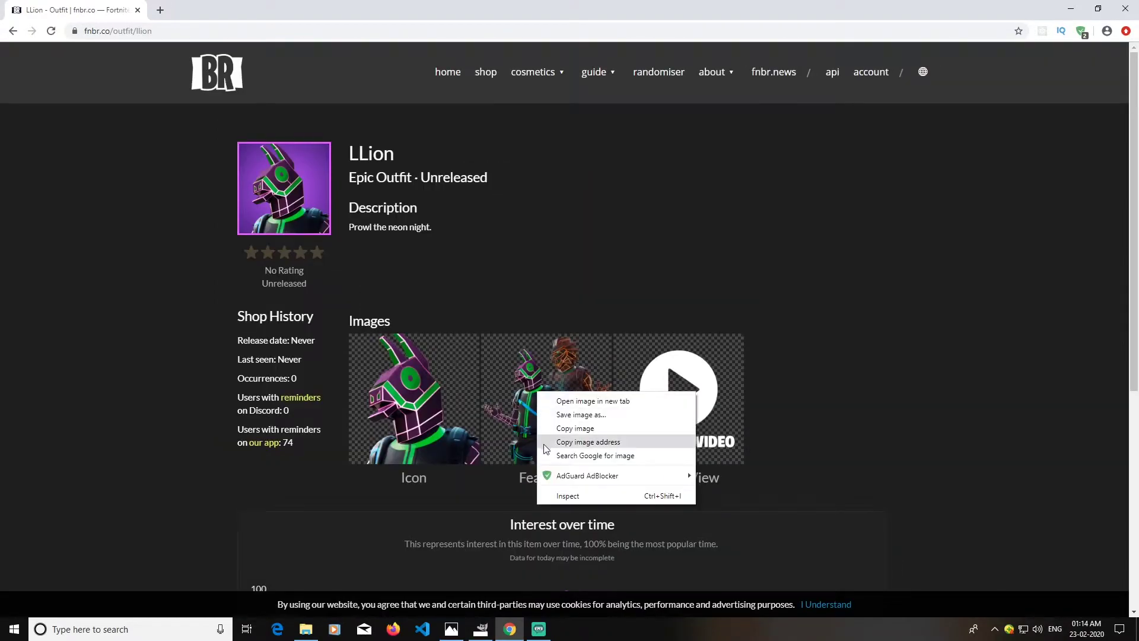
left_click(575, 269)
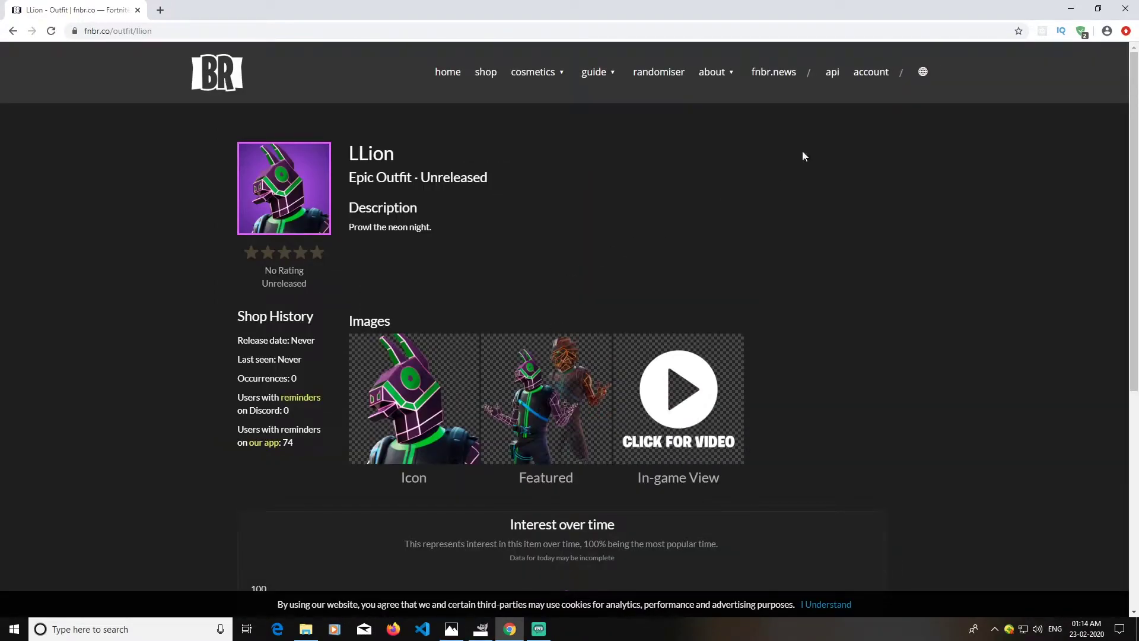
Drag png.png from File Explorer onto the canvas as a new layer, keeping its colour profile.
left_click(1071, 8)
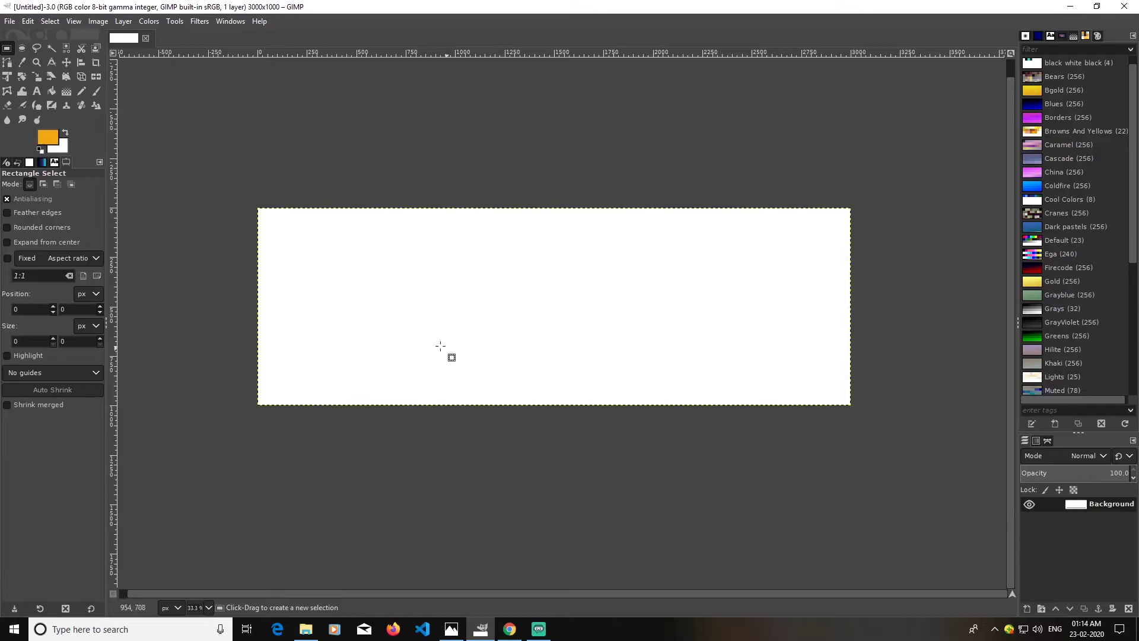
key("super+e")
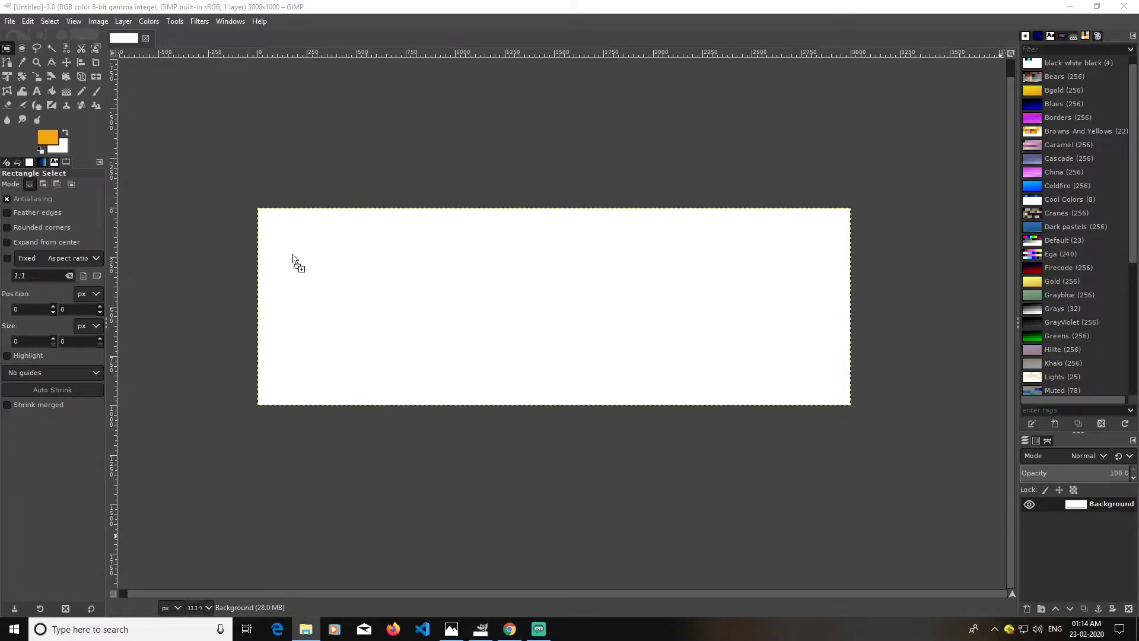
left_click_drag(292, 255, 445, 308)
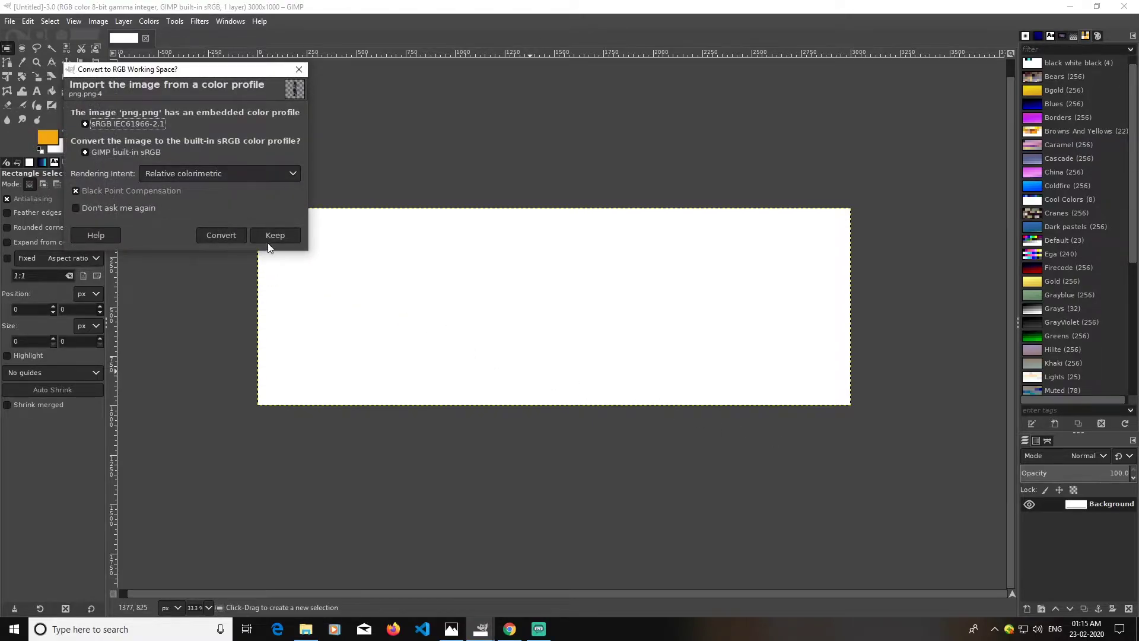
left_click(276, 236)
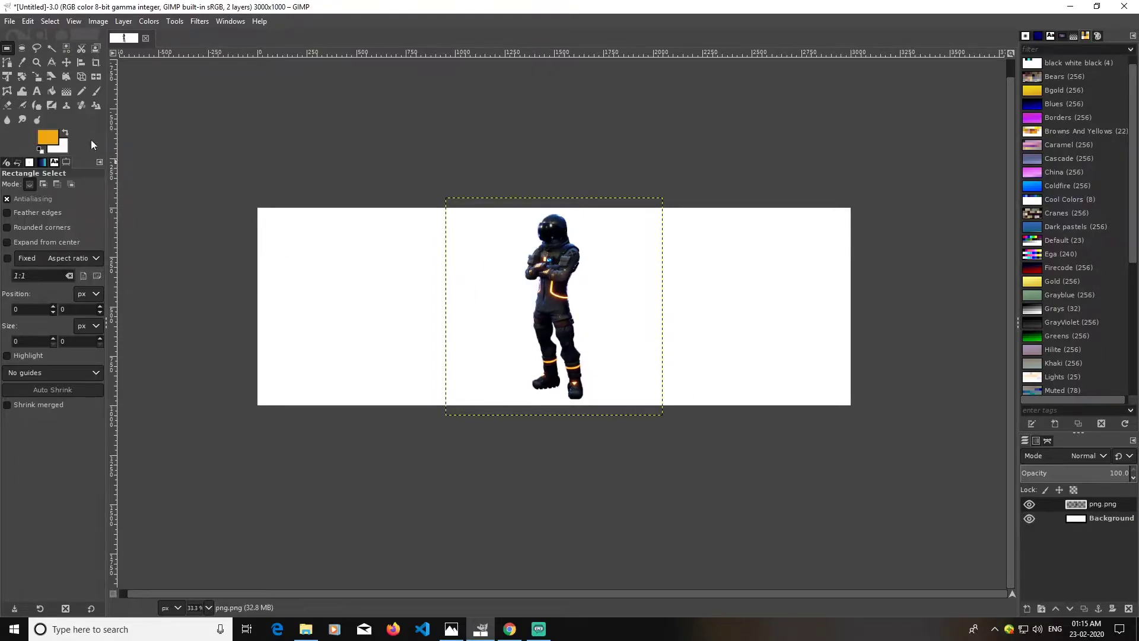
Scale the astronaut layer up to about 2169 px, shifted down and kept centred.
left_click(36, 76)
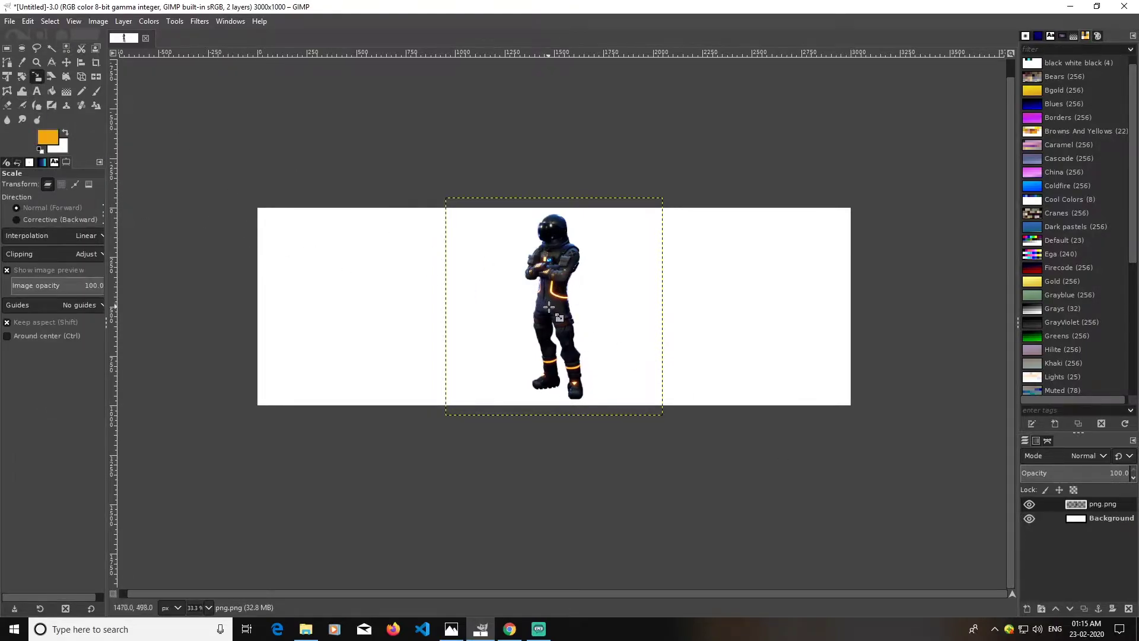
left_click(552, 308)
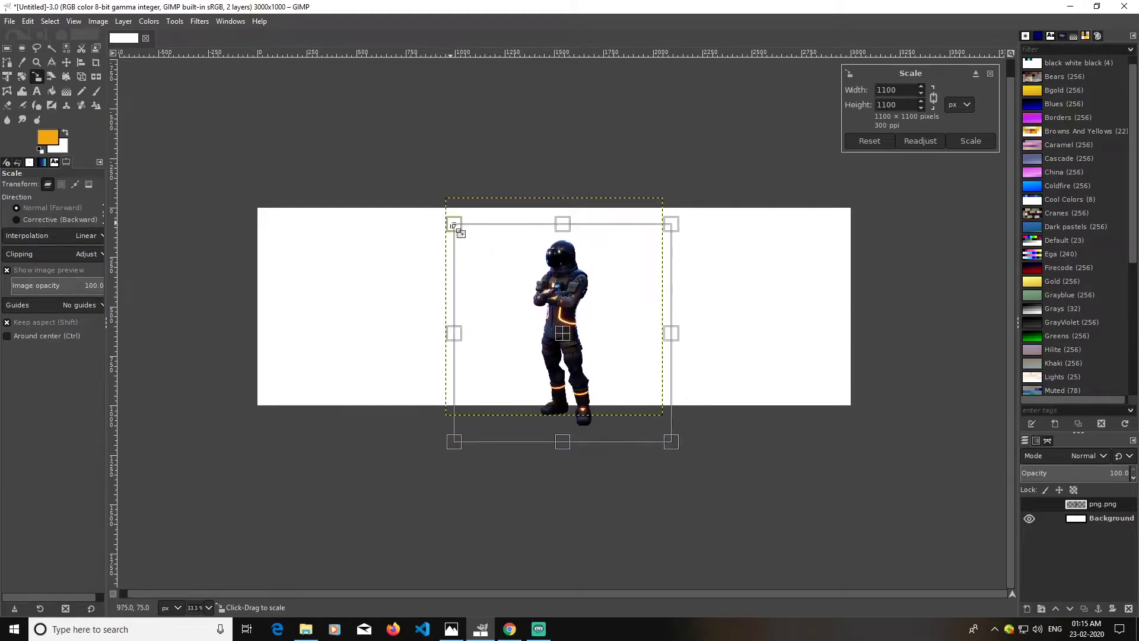
left_click_drag(453, 222, 327, 112)
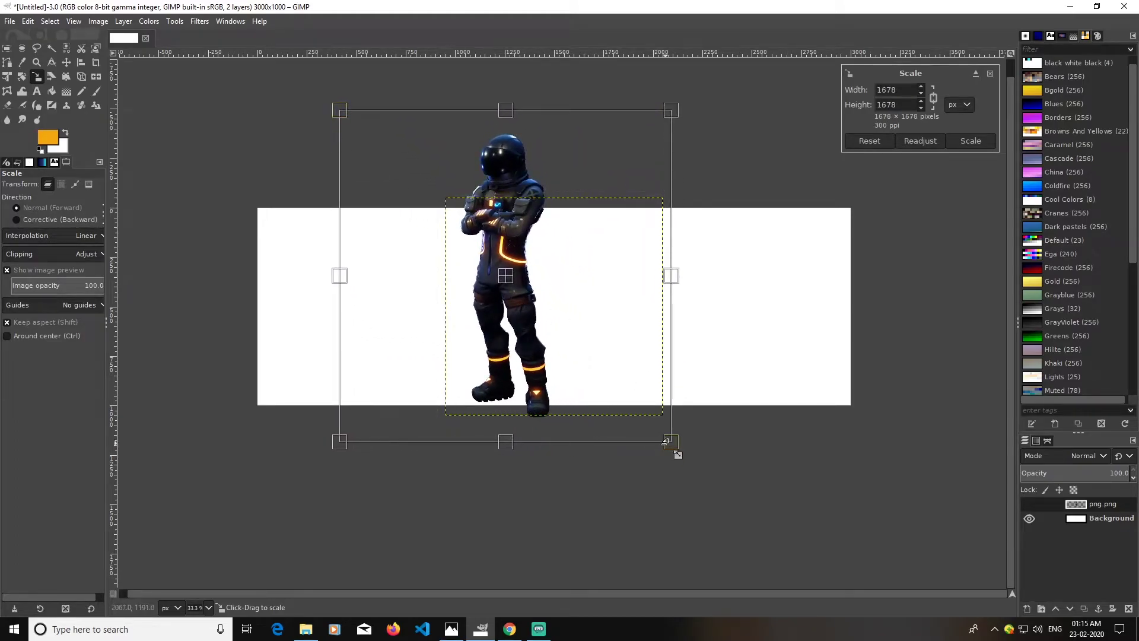
left_click_drag(674, 449, 797, 533)
left_click_drag(567, 335, 564, 401)
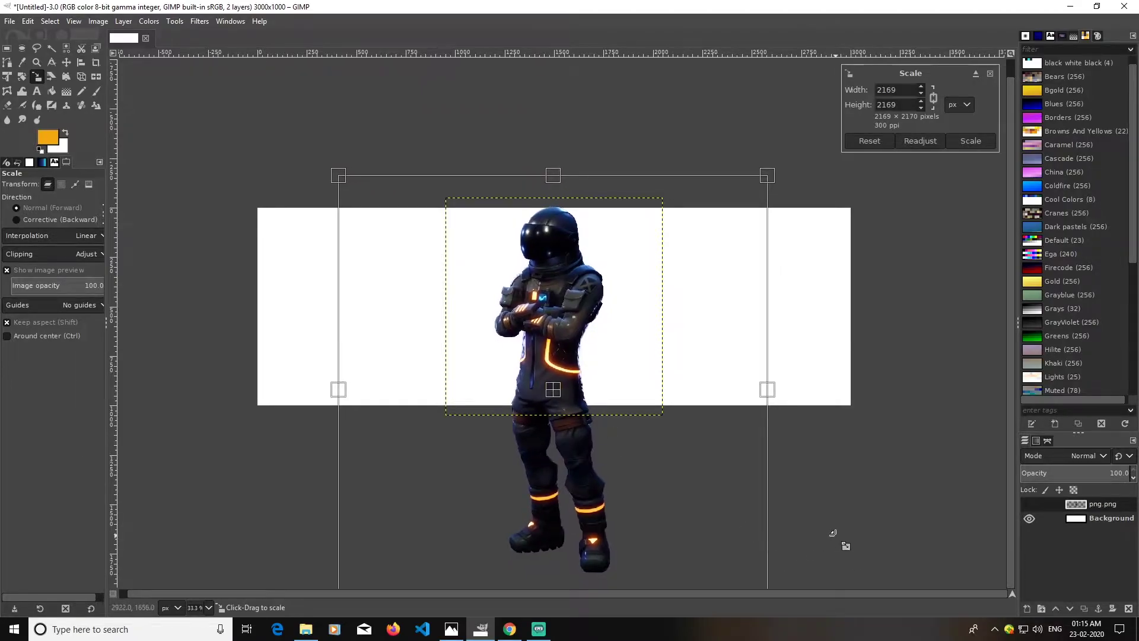
key("ctrl")
Enlarge the astronaut to 2304×2304 px, nudge it into place, and apply the scale.
scroll(840, 537, "down", 3)
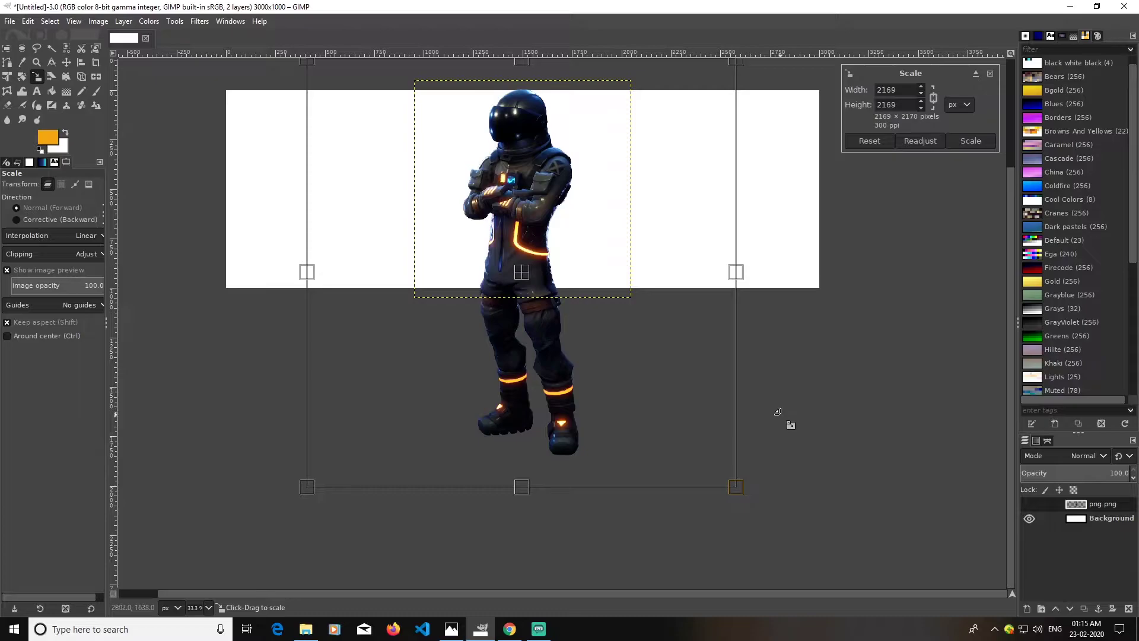
scroll(814, 390, "up", 3)
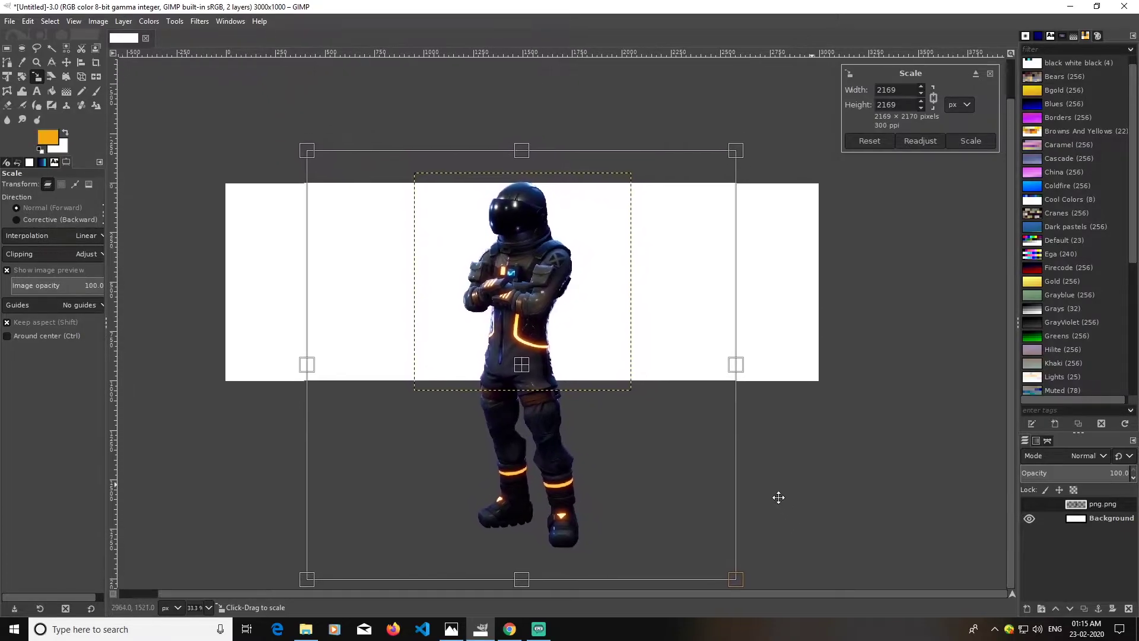
scroll(848, 415, "down", 2)
scroll(730, 450, "right", 5)
scroll(730, 451, "up", 2)
scroll(579, 453, "left", 2)
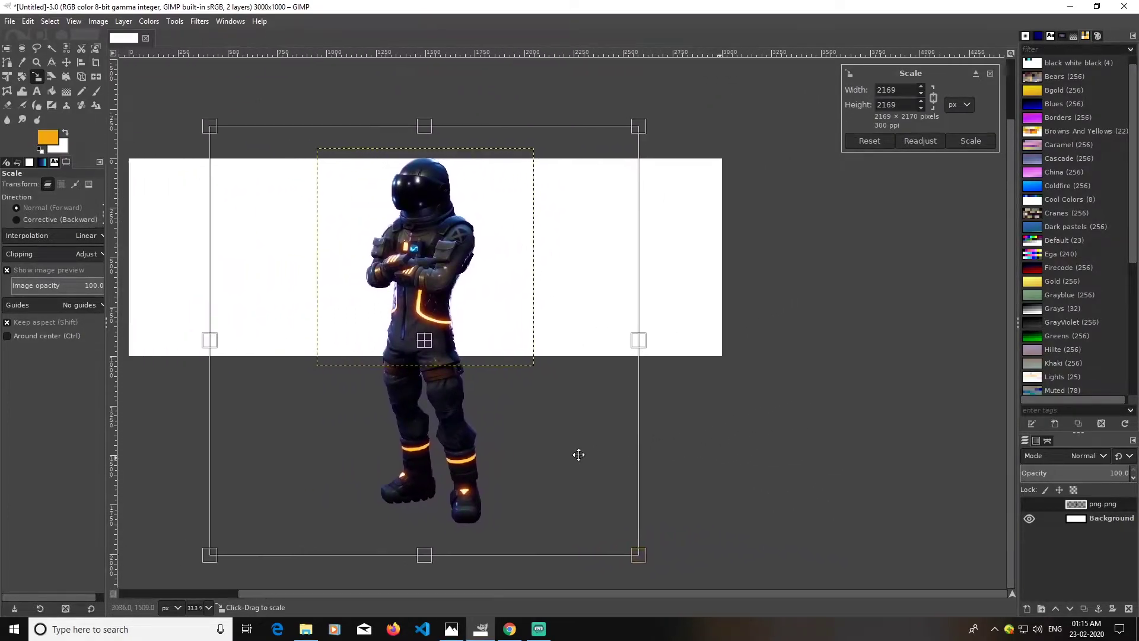
scroll(590, 529, "right", 4)
scroll(592, 475, "left", 4)
scroll(795, 463, "down", 1)
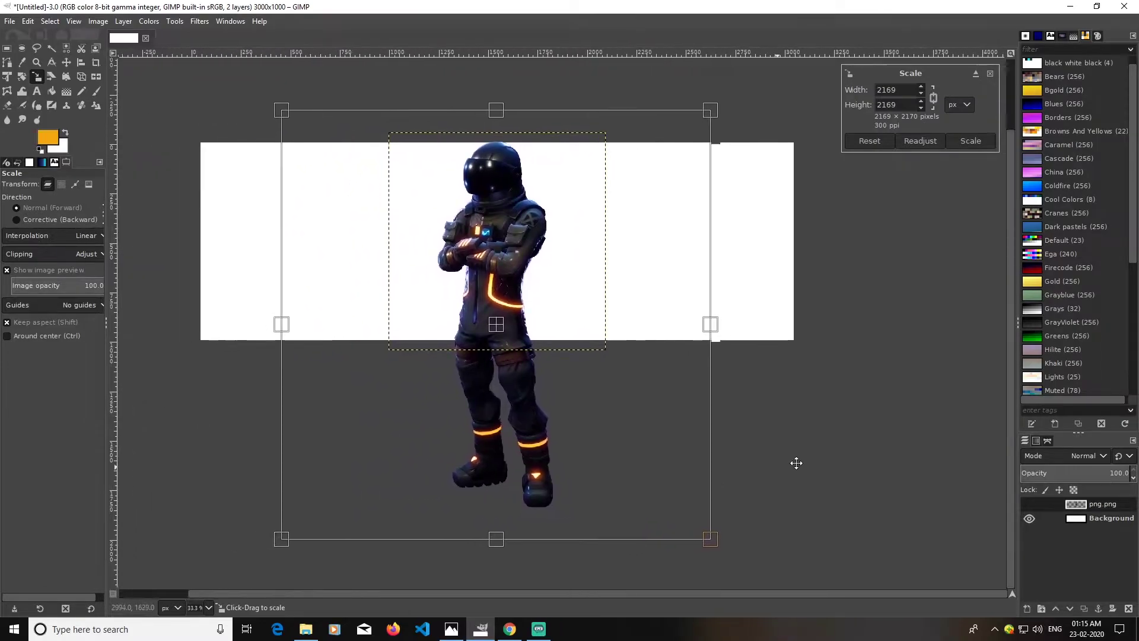
left_click_drag(718, 538, 749, 562)
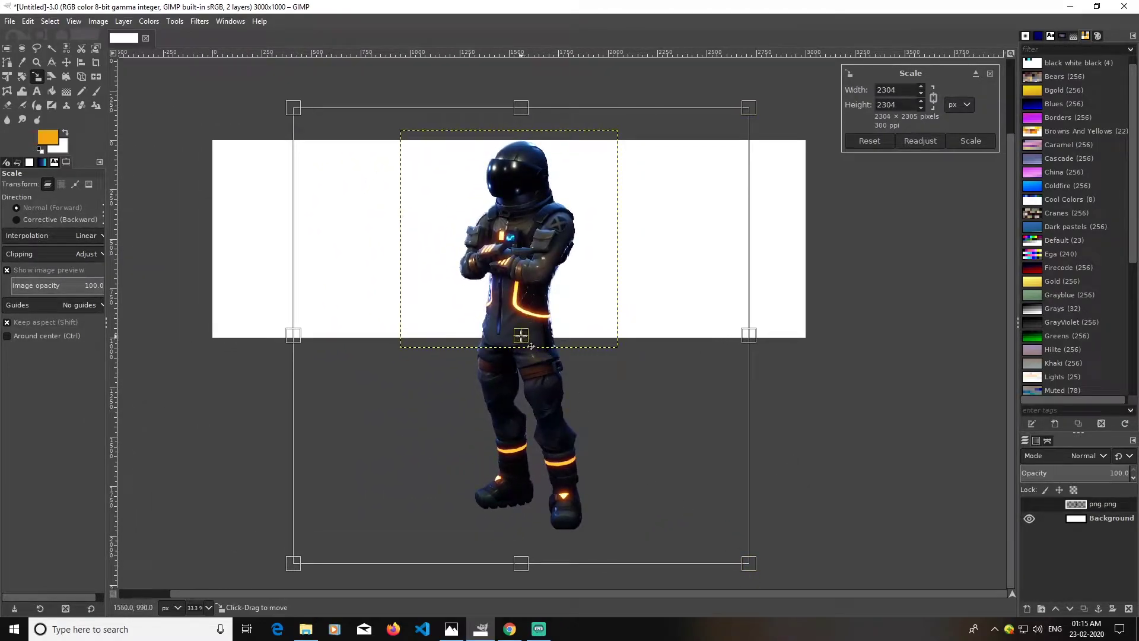
left_click_drag(532, 346, 528, 345)
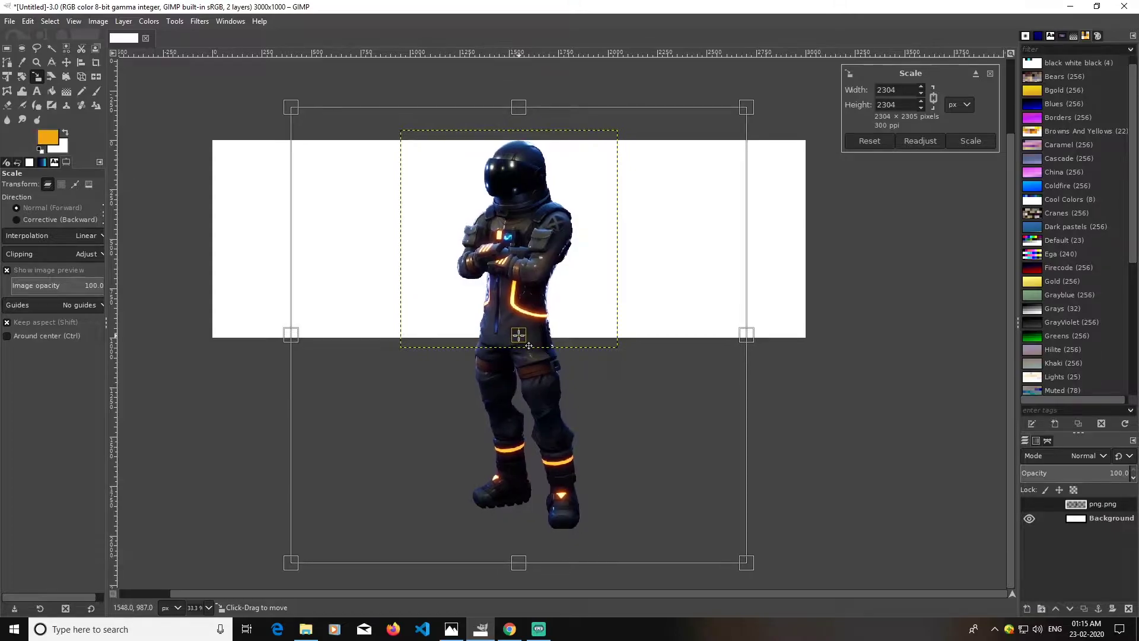
left_click(969, 141)
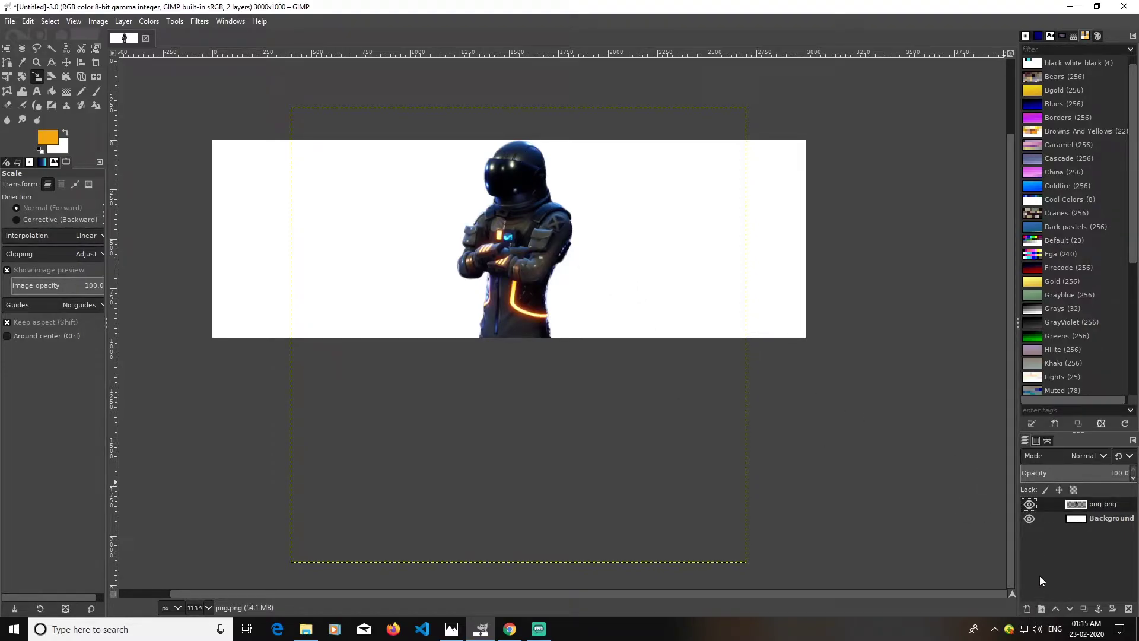
Add a new transparent layer and move it below the astronaut layer.
left_click(1027, 610)
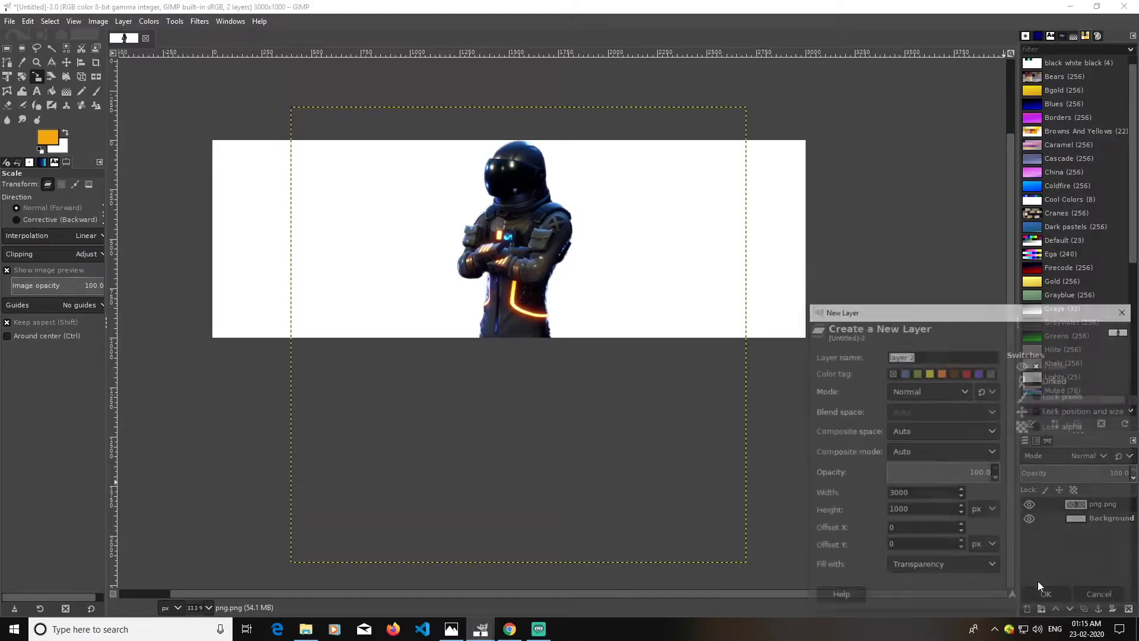
key("Return")
left_click_drag(1086, 511, 1082, 524)
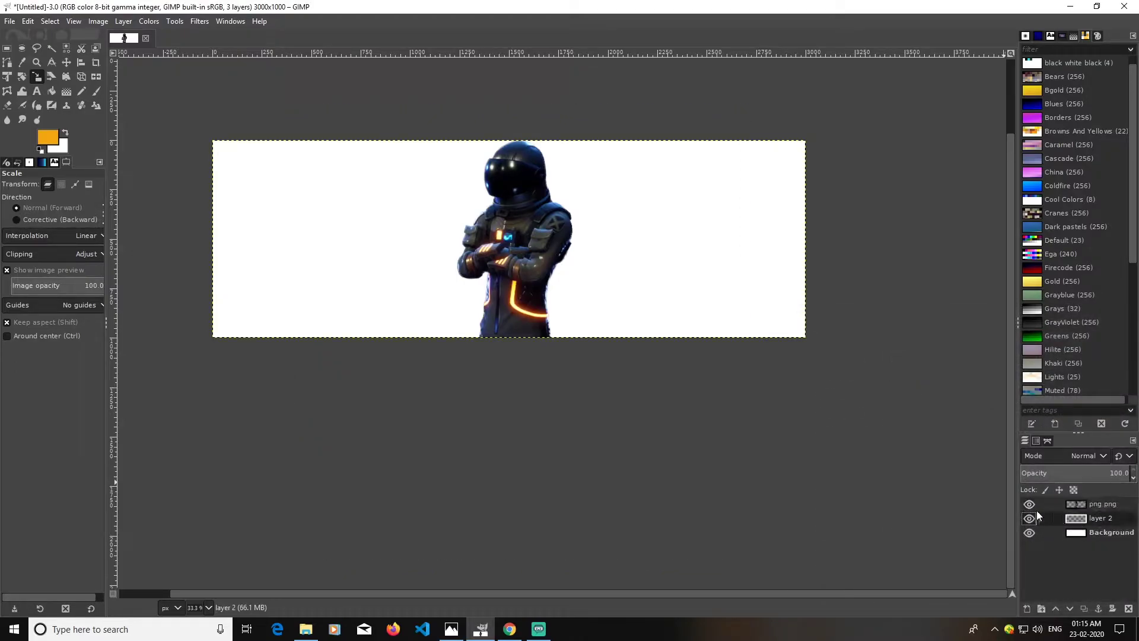
Draw a slanted Free Select polygon covering the banner's left side.
left_click(35, 48)
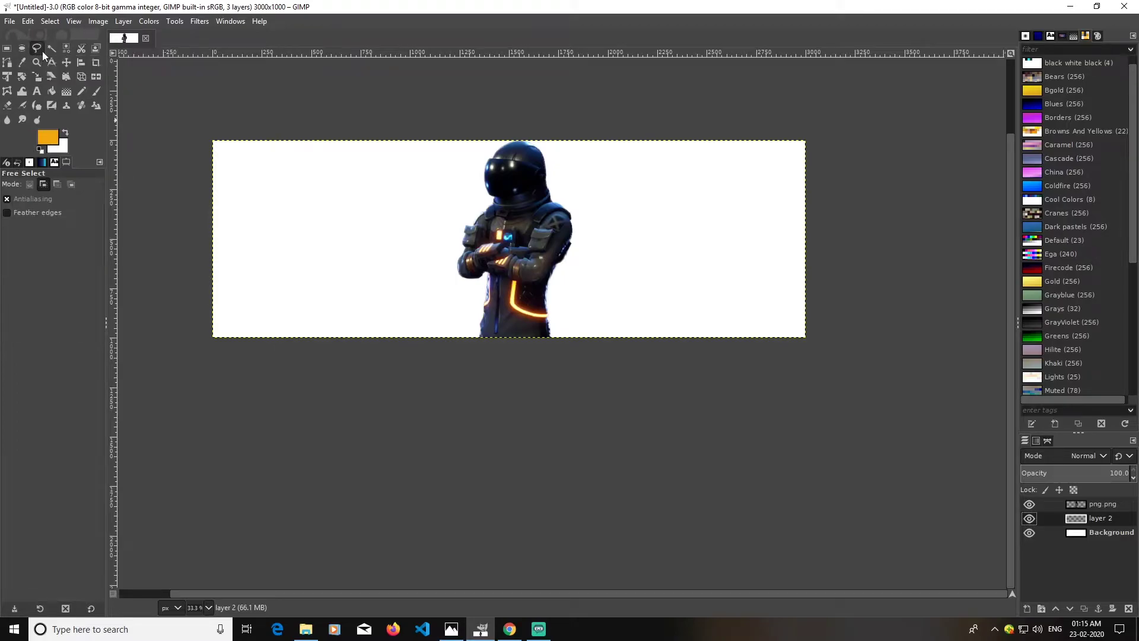
left_click(531, 109)
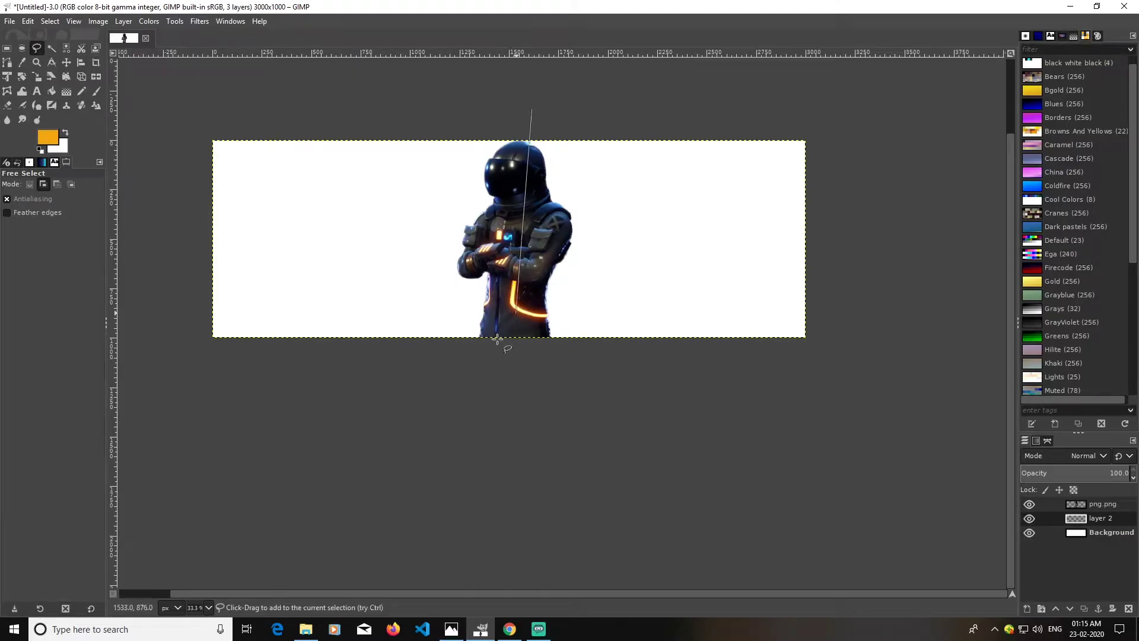
left_click(490, 377)
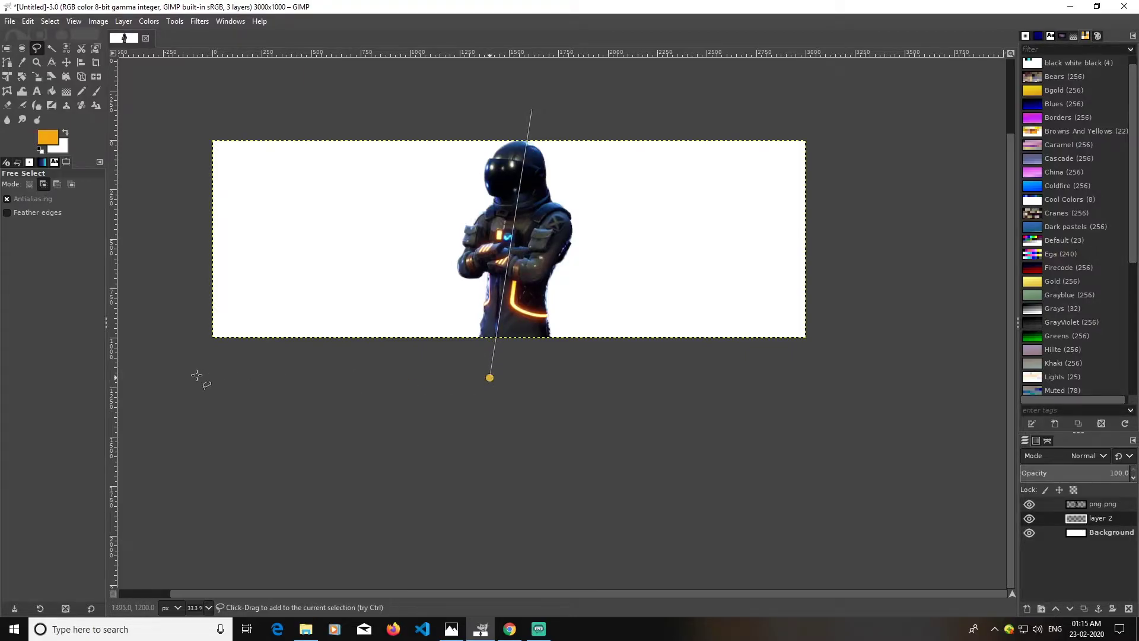
left_click(165, 374)
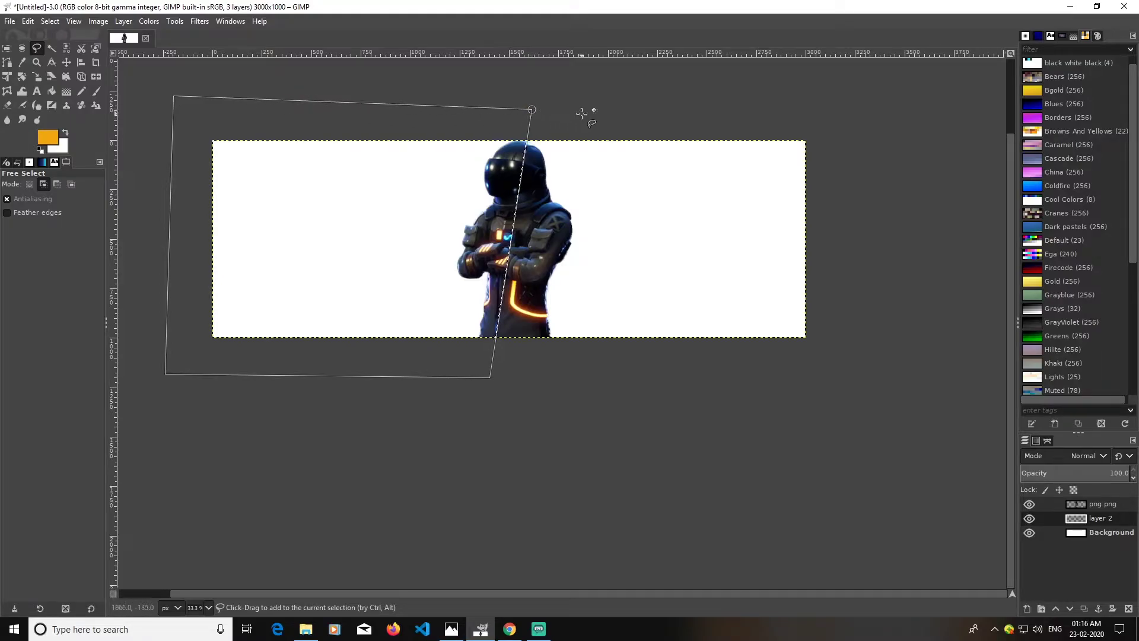
key("Return")
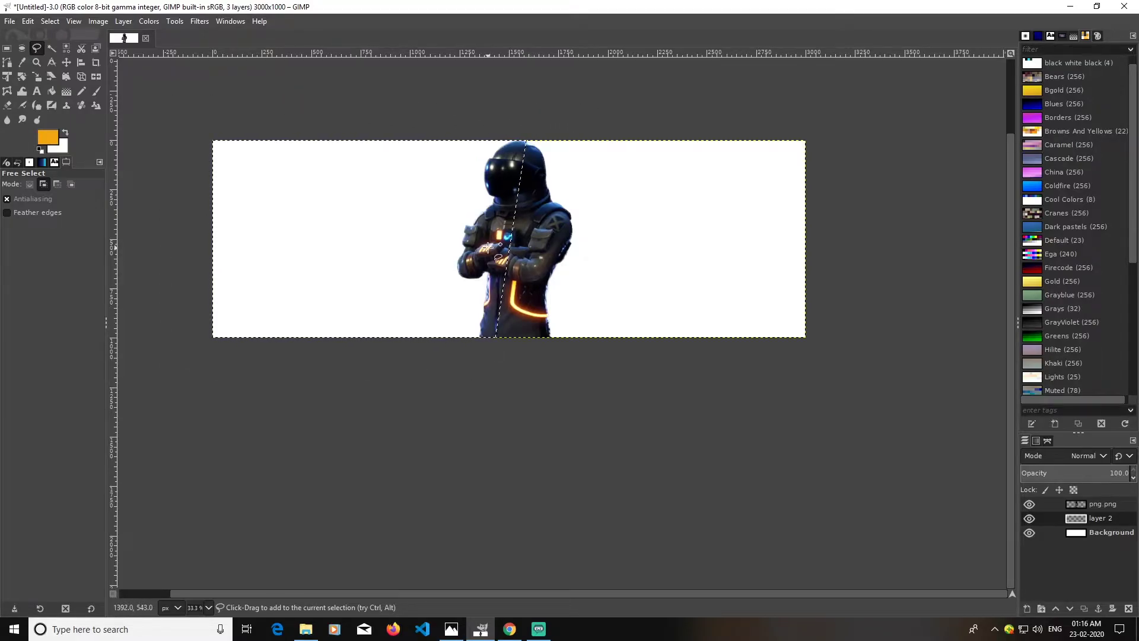
Fill the slanted selection with orange f3a712 as the foreground colour.
left_click(48, 137)
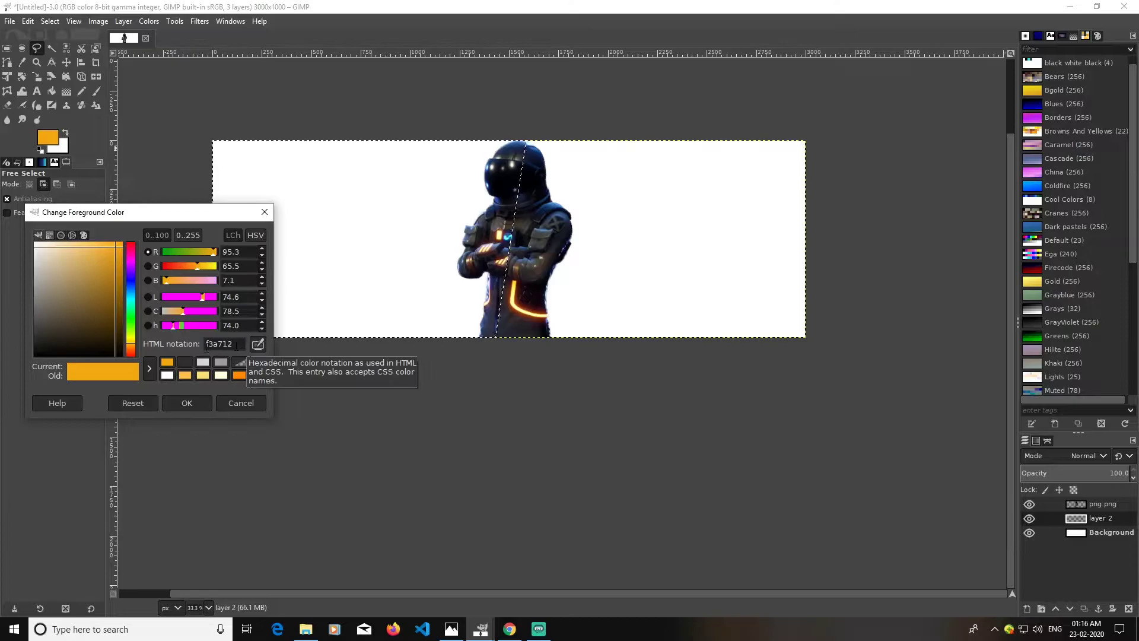
left_click(198, 400)
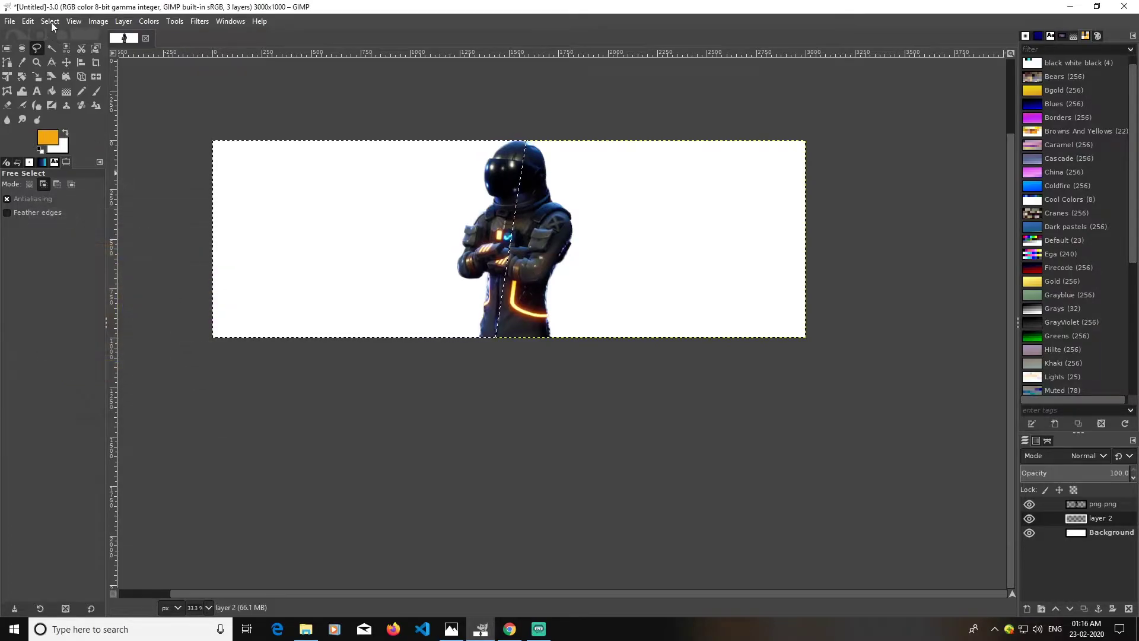
left_click(28, 21)
left_click(59, 233)
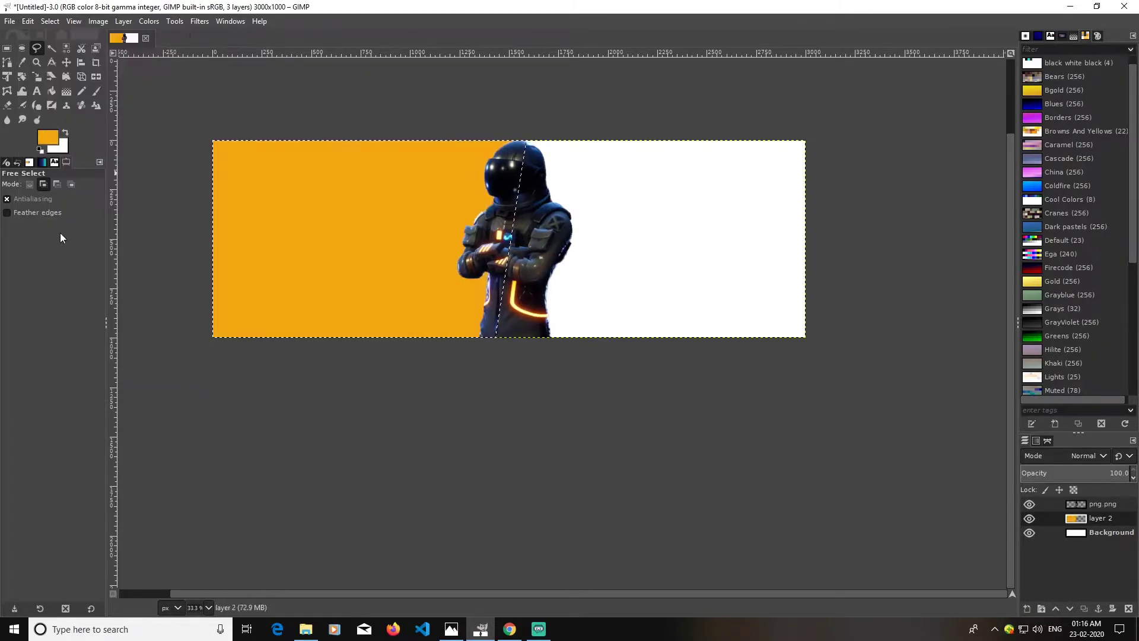
Add another transparent layer and invert the selection to the banner's right side.
left_click(1027, 609)
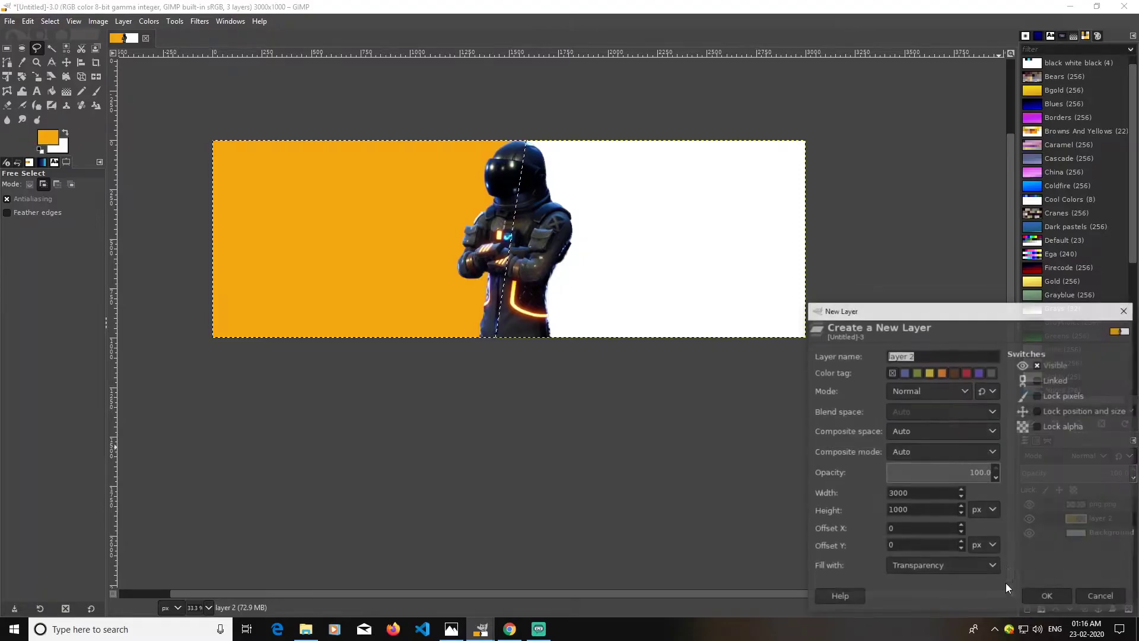
left_click(1048, 597)
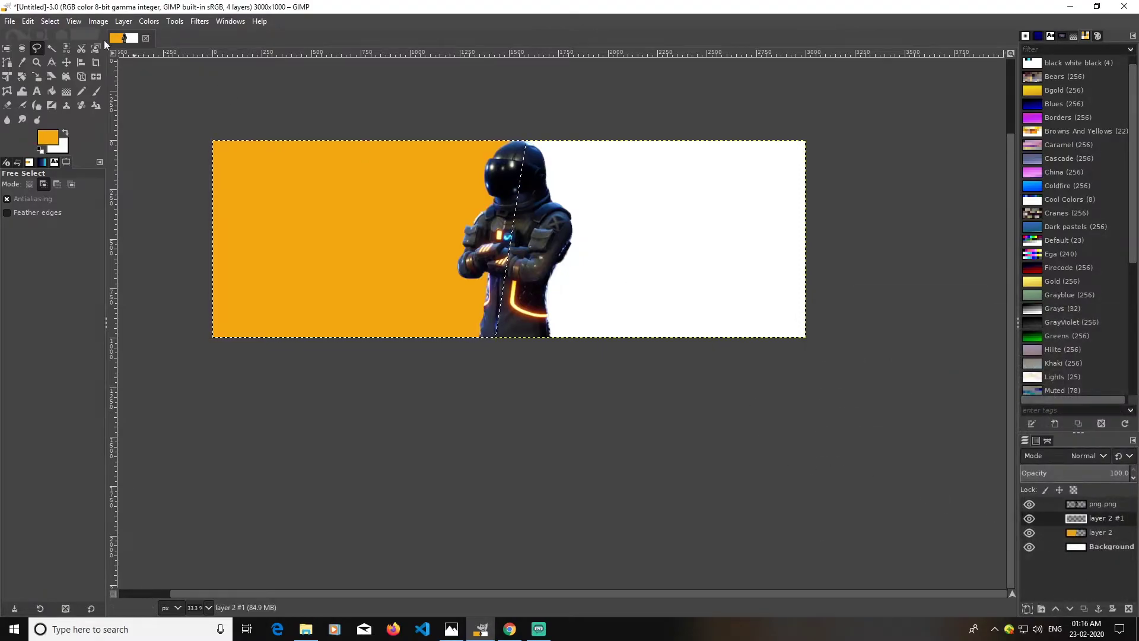
left_click(48, 21)
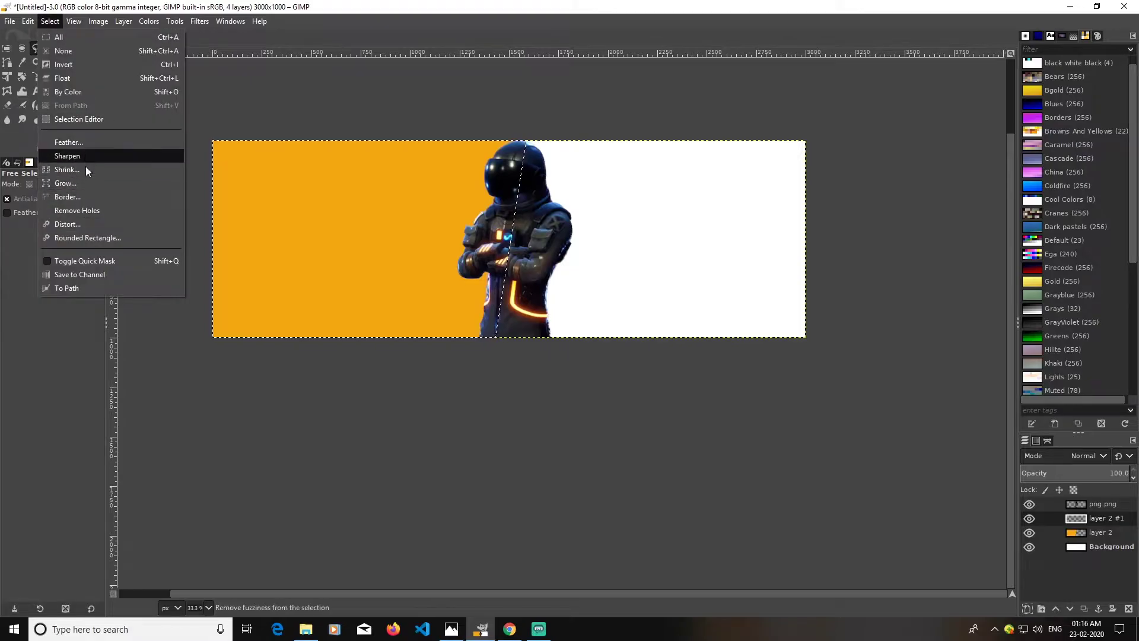
left_click(70, 65)
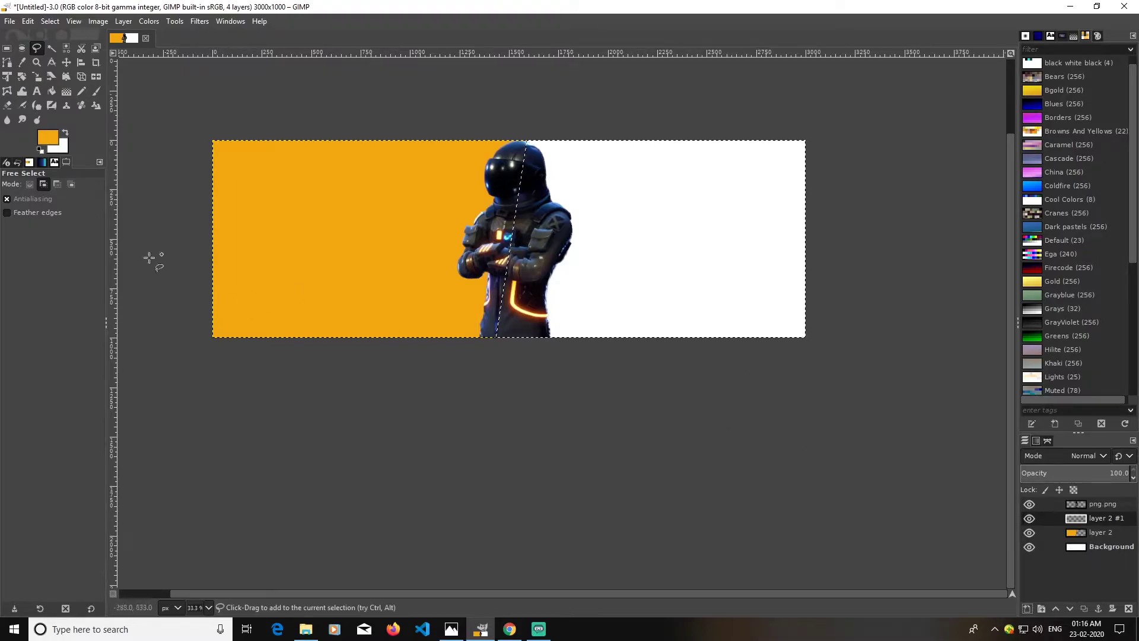
Fill the right side with the white background colour and clear the selection.
left_click(27, 22)
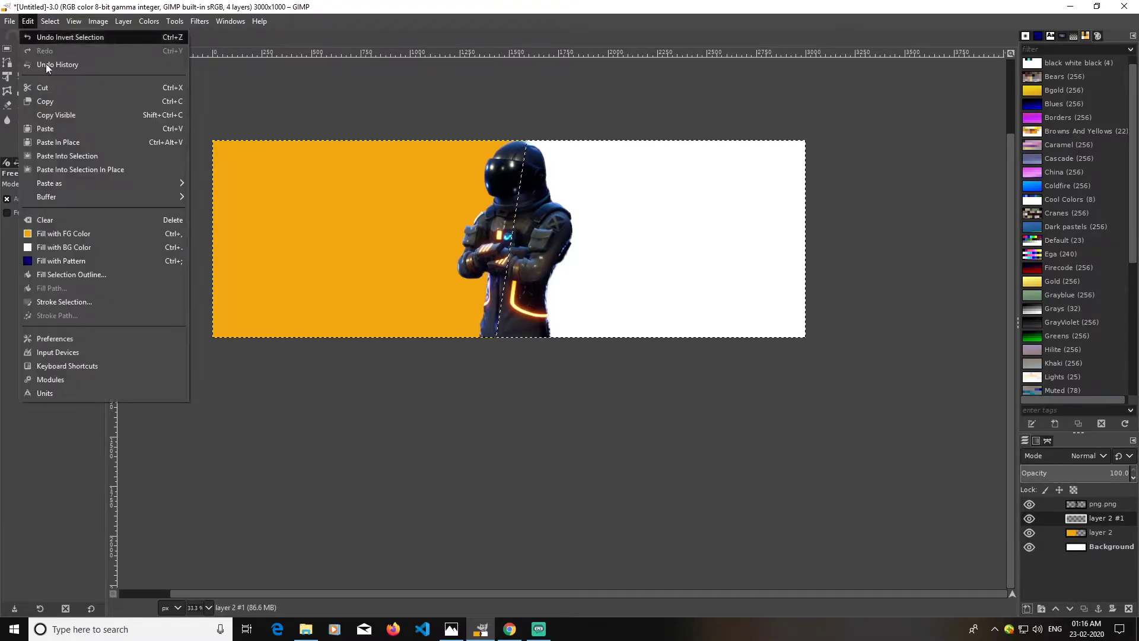
left_click(114, 247)
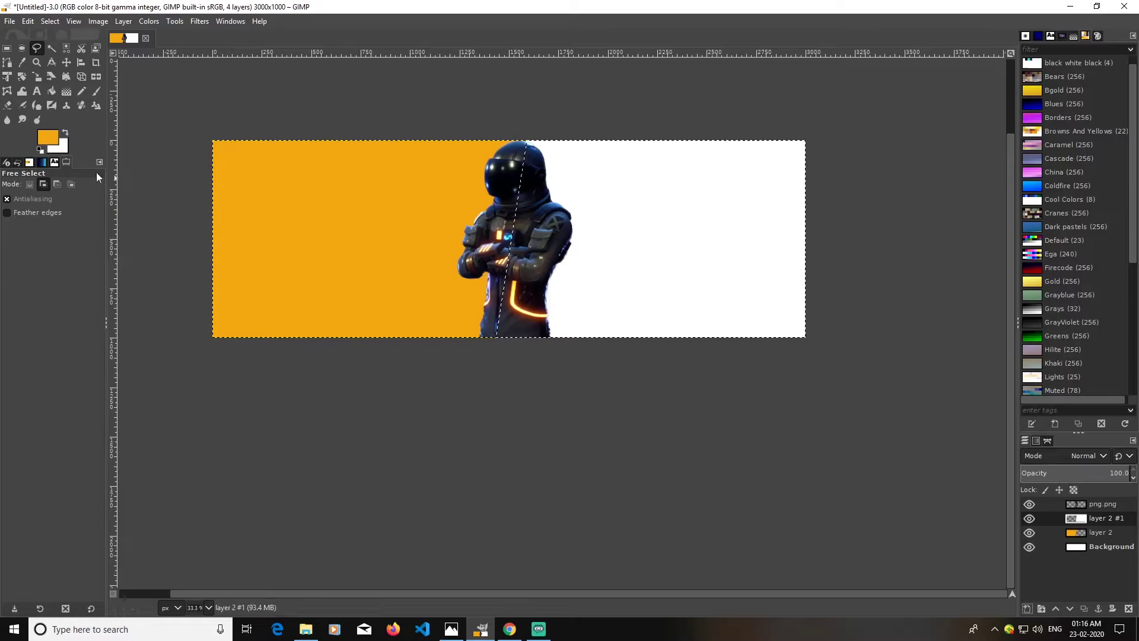
left_click(56, 23)
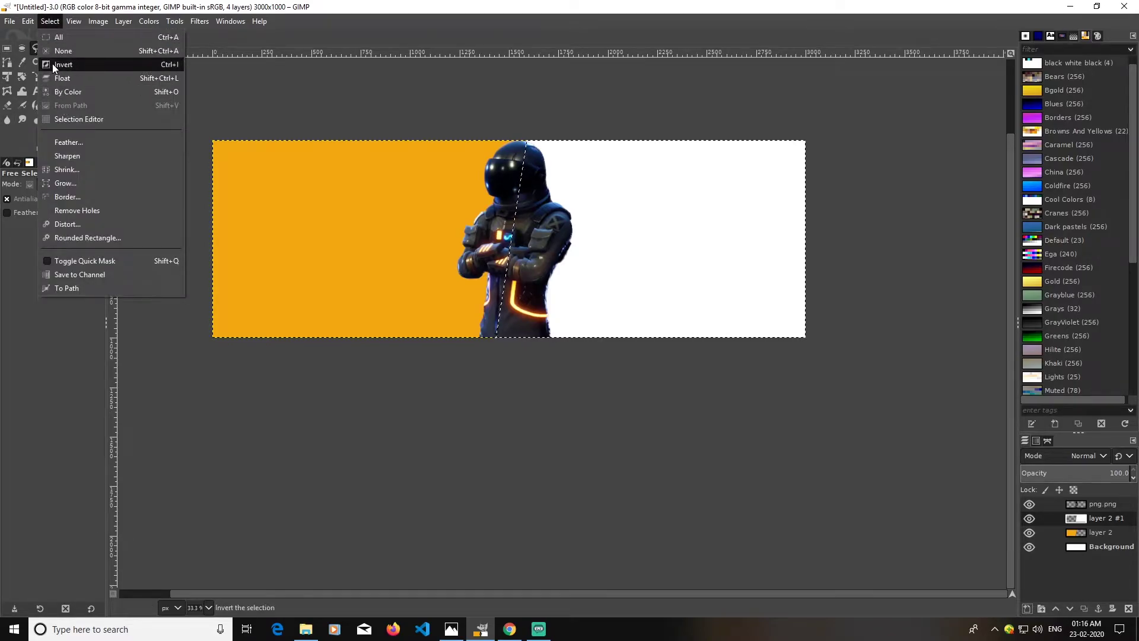
left_click(497, 18)
left_click(59, 147)
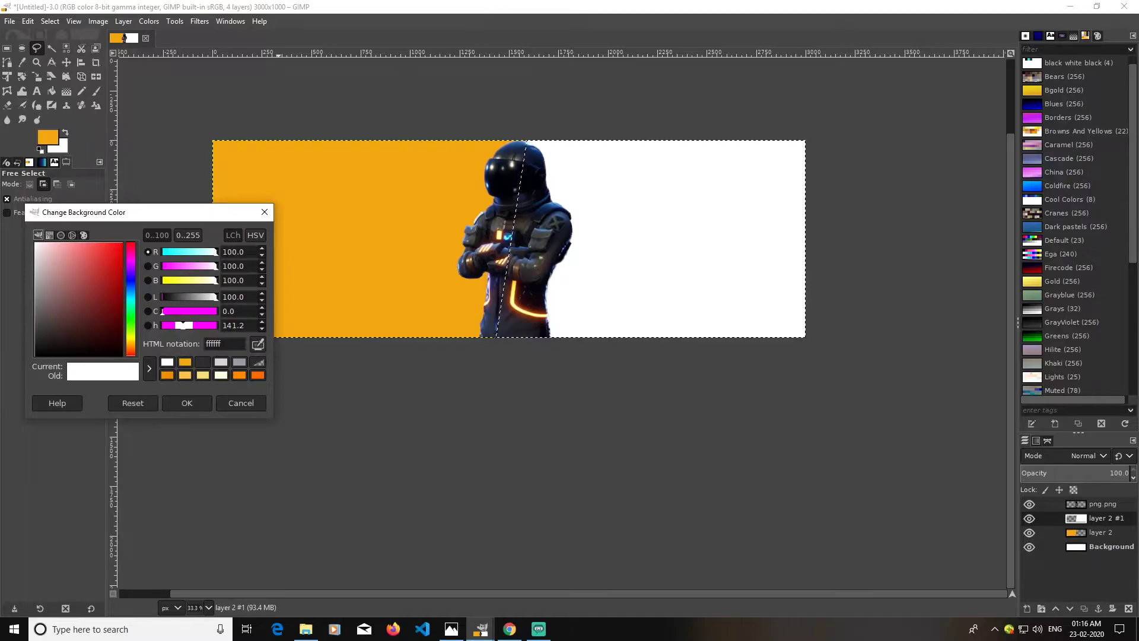
left_click(186, 403)
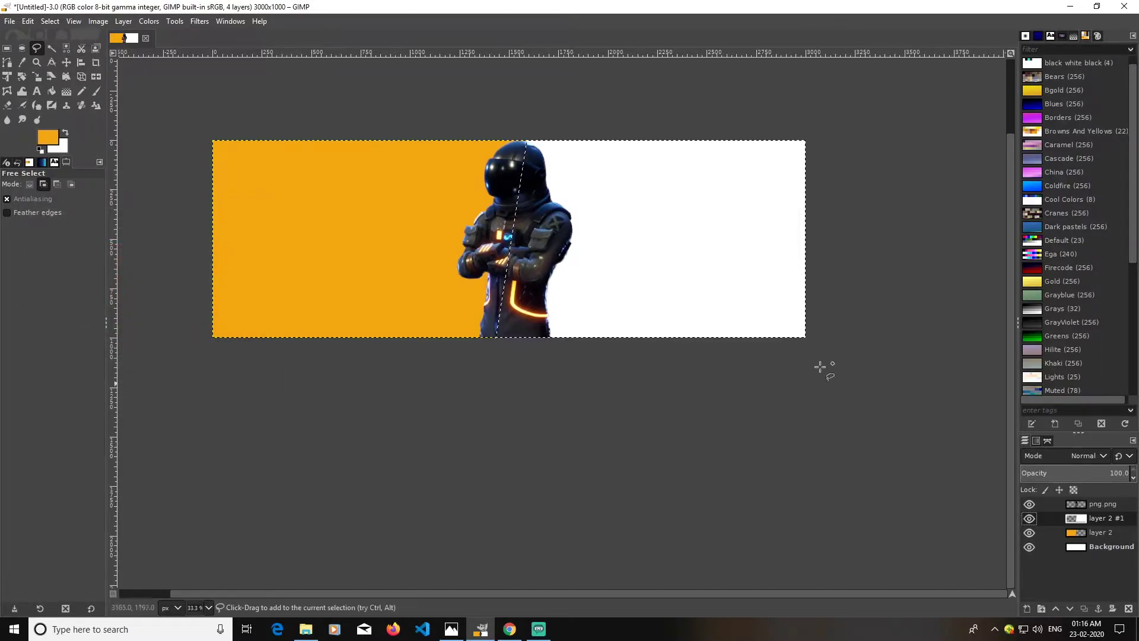
left_click(47, 22)
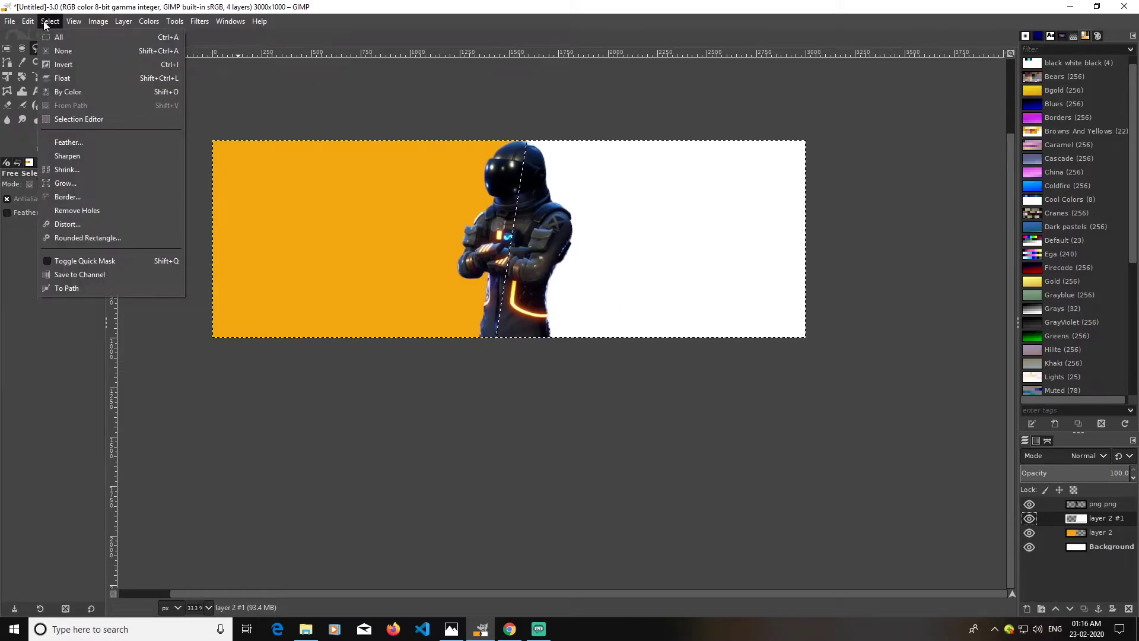
left_click(58, 51)
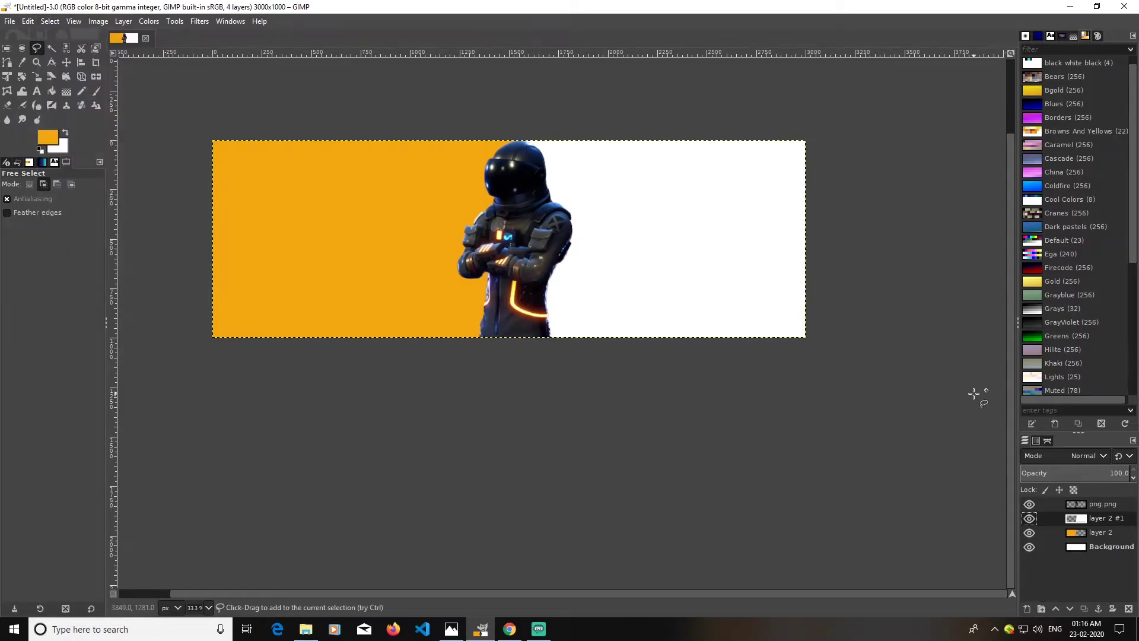
Hide the astronaut layer, choose the Text tool with Gordita, and set foreground to 303030.
left_click(1030, 504)
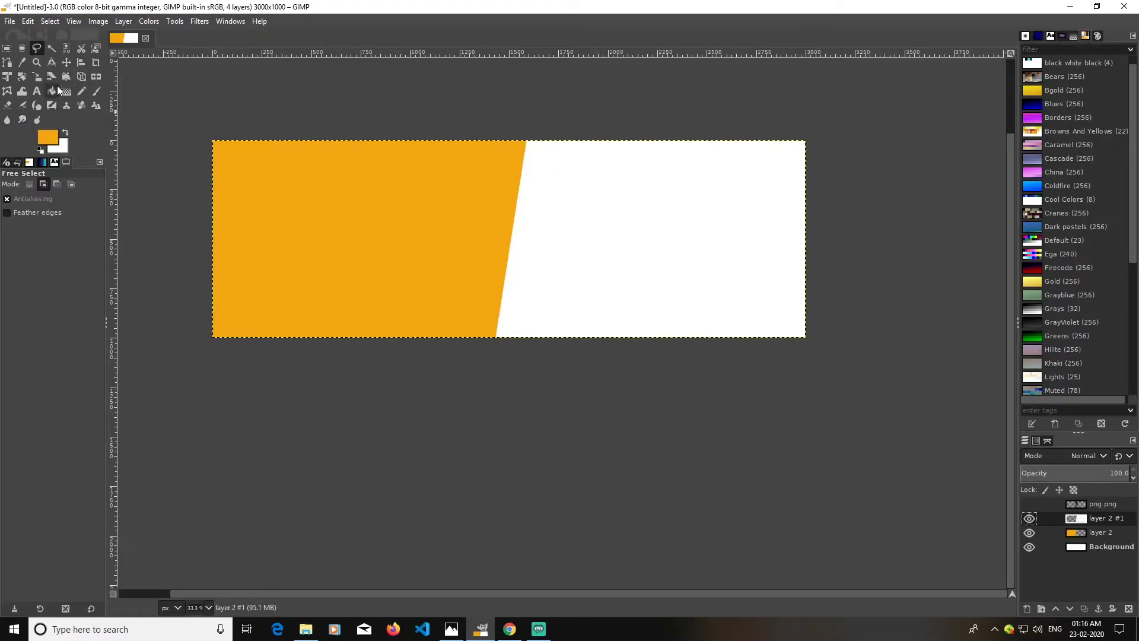
left_click(34, 91)
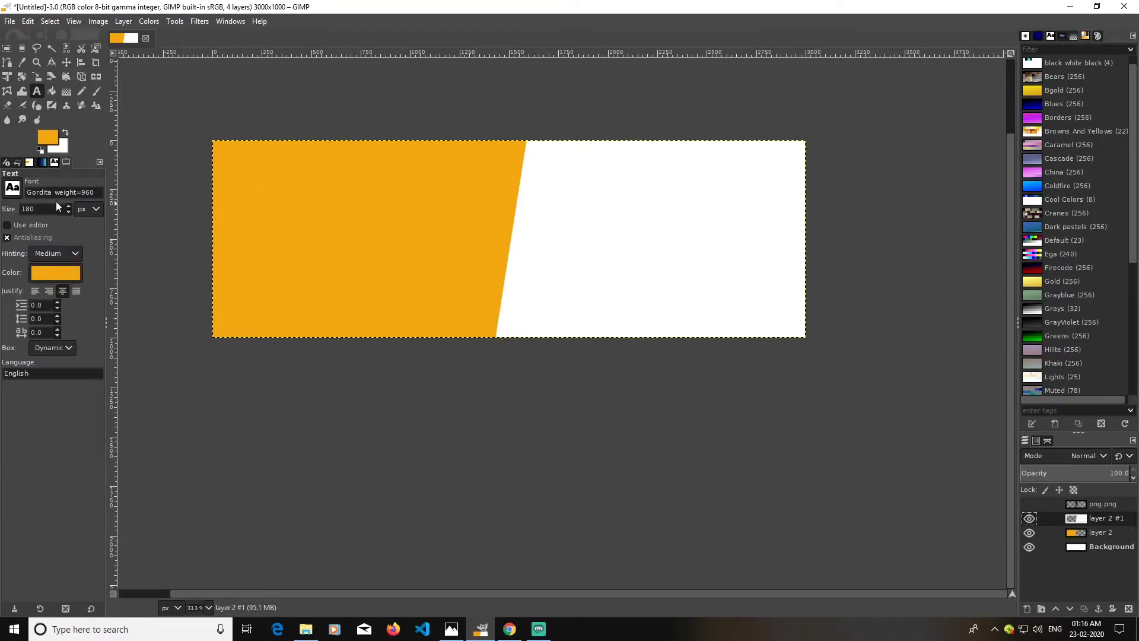
left_click(12, 188)
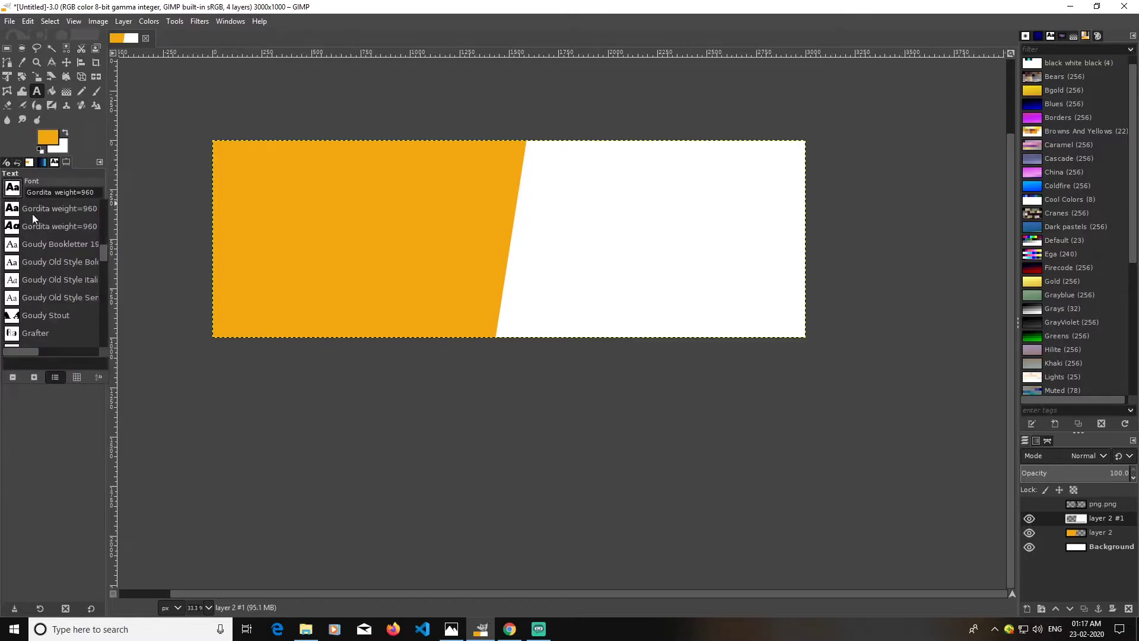
left_click(12, 188)
left_click(11, 189)
left_click(48, 137)
left_click(48, 137)
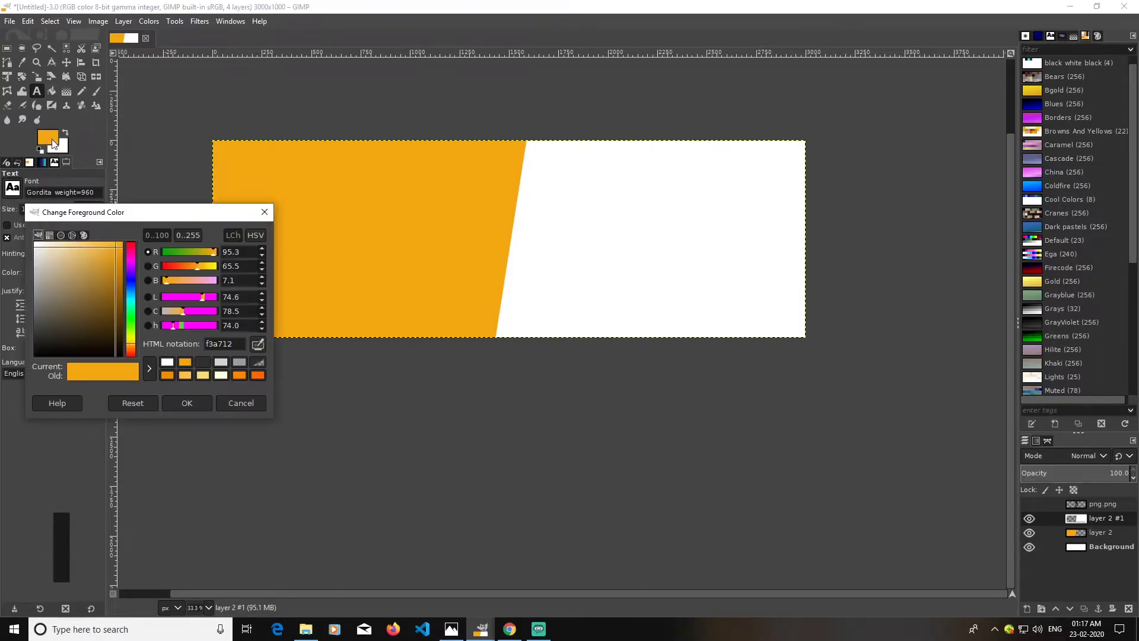
left_click(201, 364)
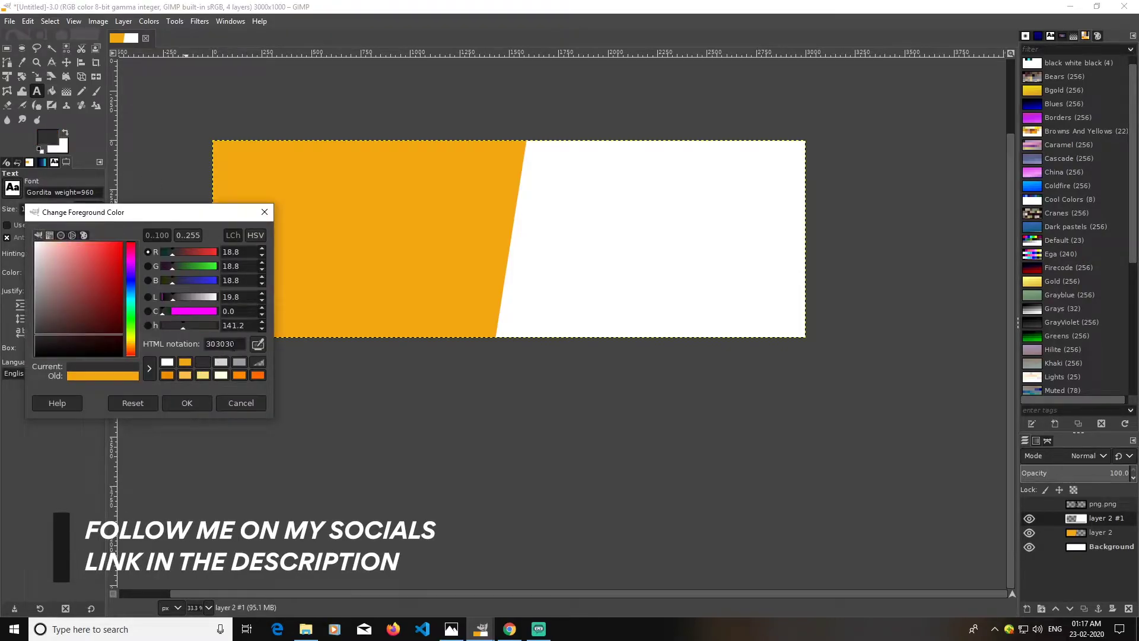
Type 'ATSKEW' in dark grey italic Gordita on the orange area.
left_click(189, 402)
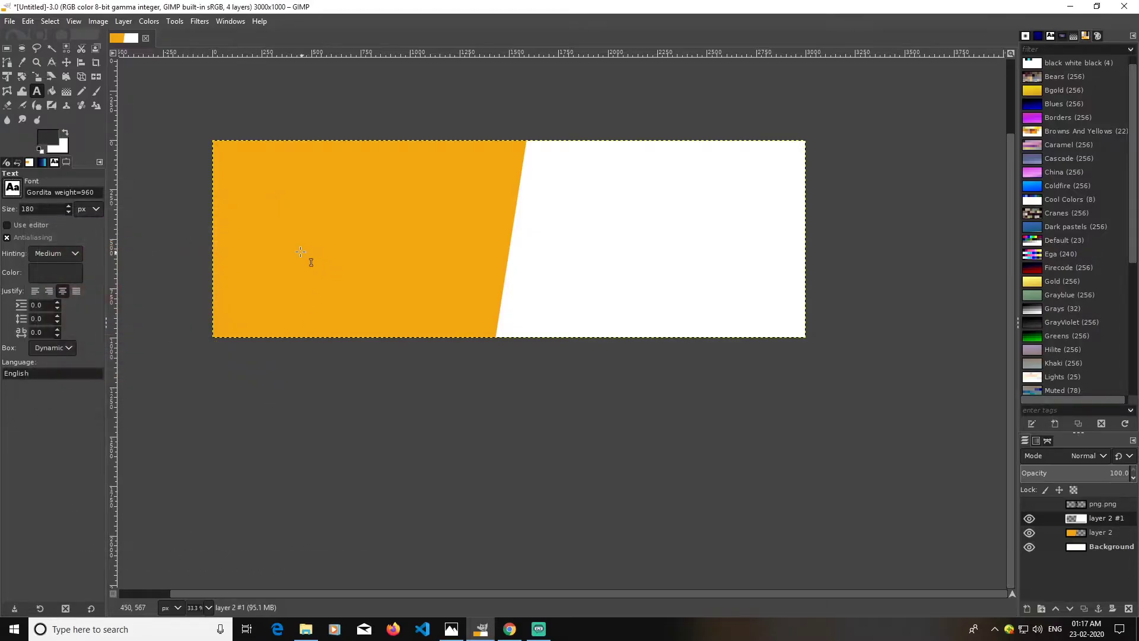
left_click(272, 253)
type("A")
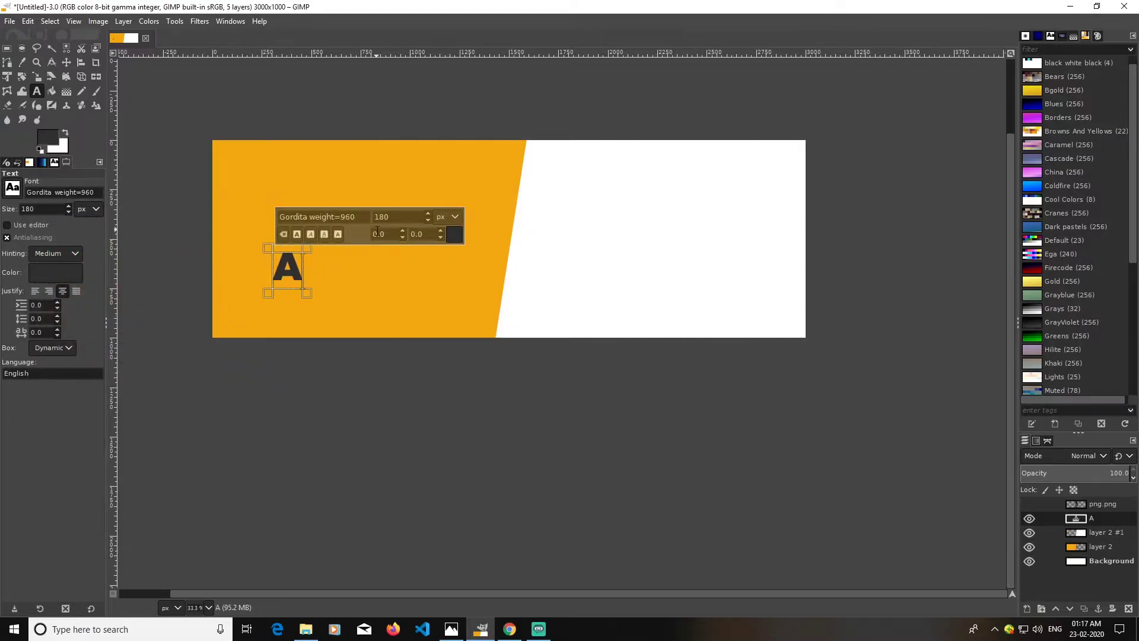
type("TSKEW")
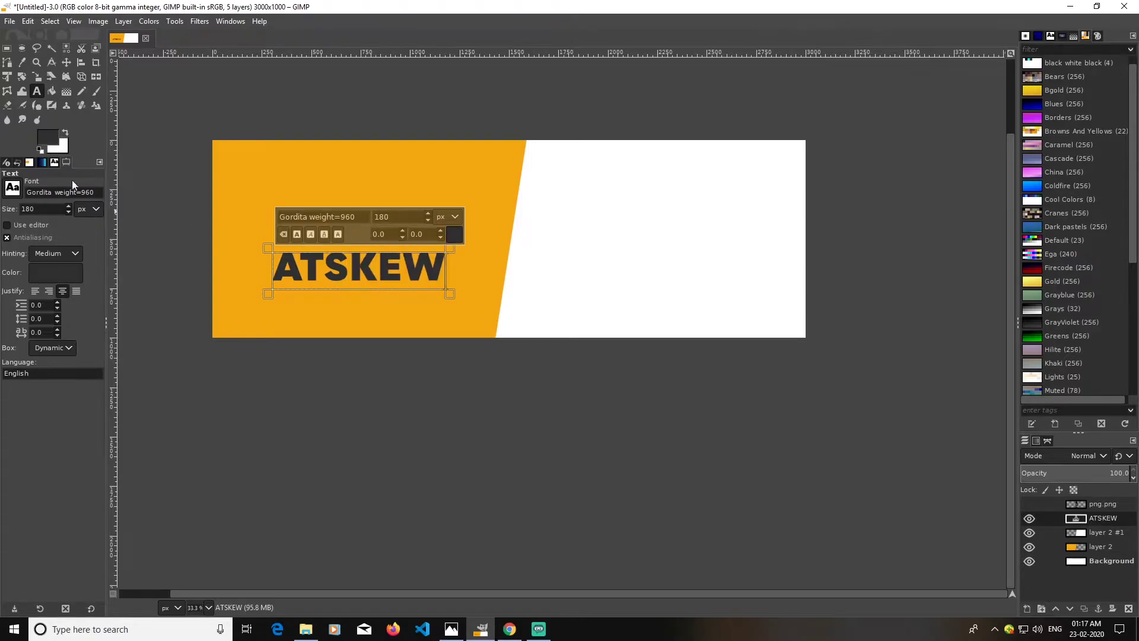
left_click(16, 191)
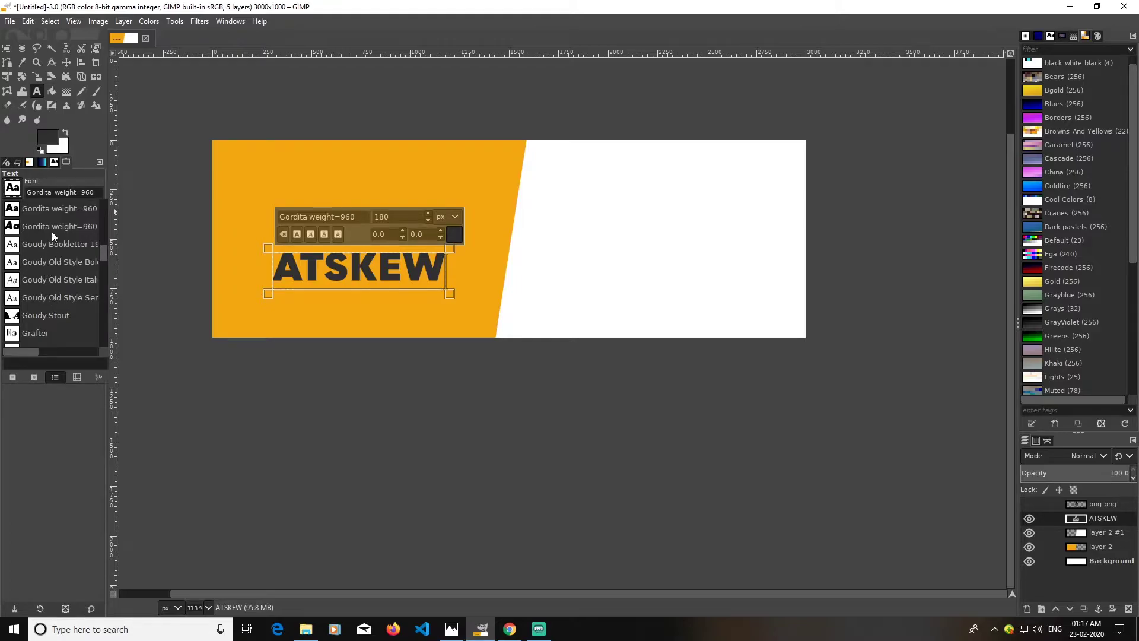
left_click(55, 229)
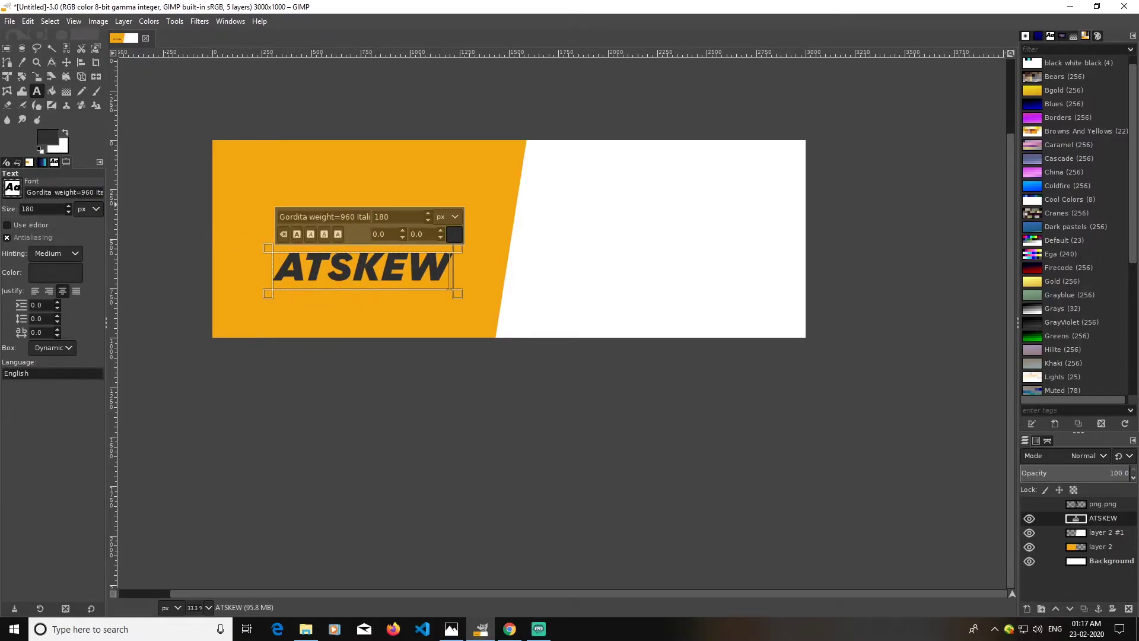
Enlarge the ATSKEW text to 600 px and move it up-left across the banner.
left_click_drag(36, 209, 5, 212)
key("BackSpace")
key("Return")
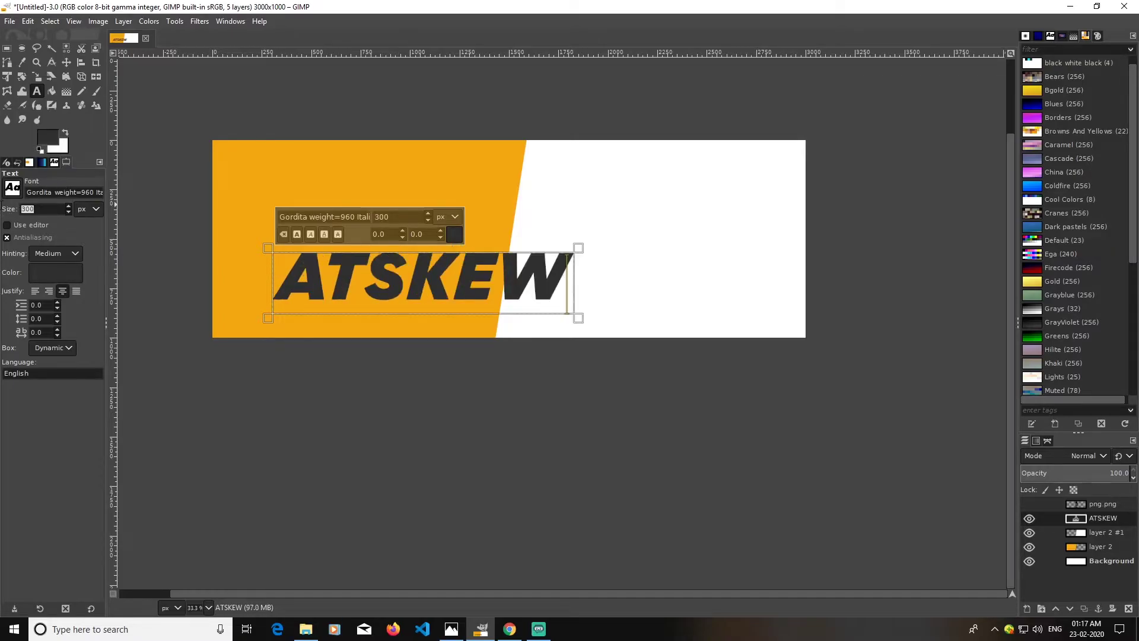
type("00")
key("Return")
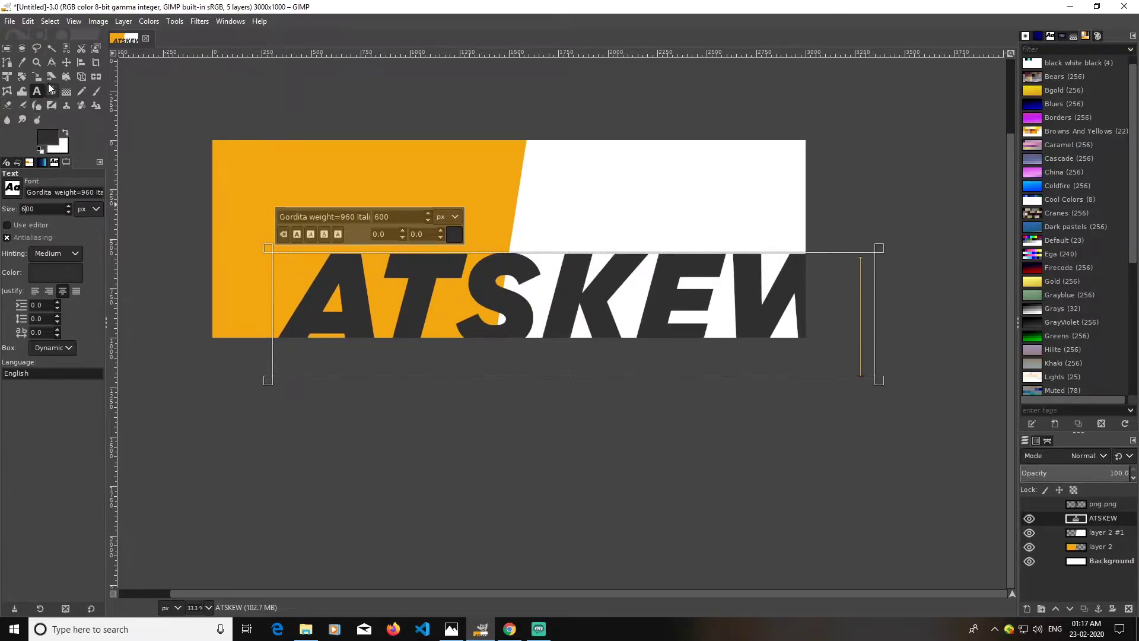
left_click(66, 62)
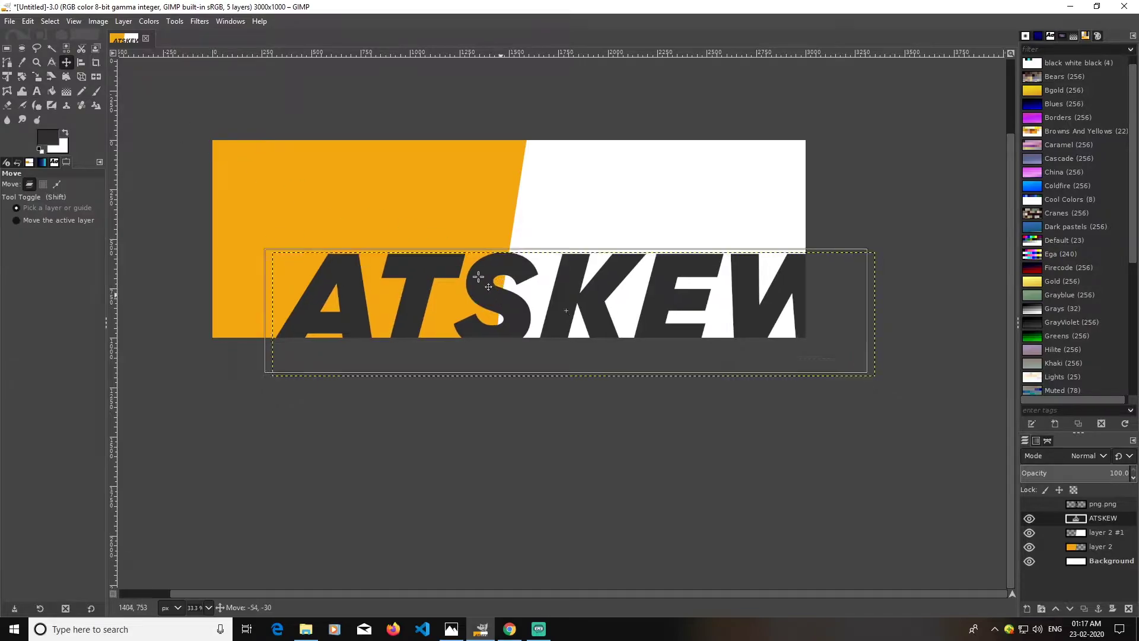
left_click_drag(501, 297, 437, 237)
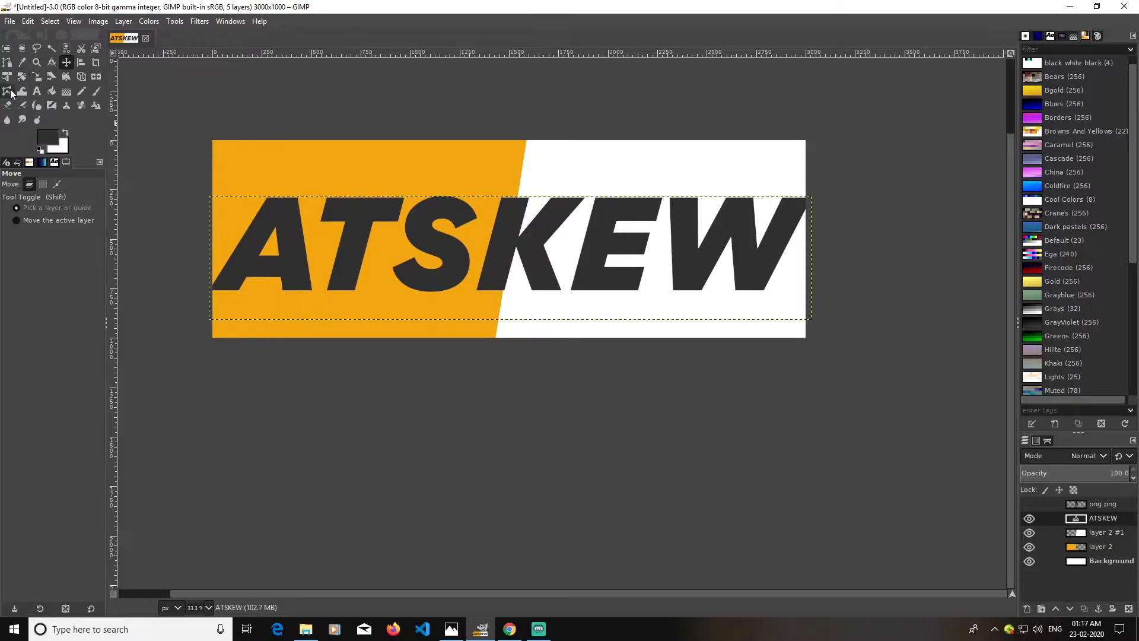
Stretch the ATSKEW text layer unproportionally to 2995×1151 px so it fills the banner height.
left_click(37, 76)
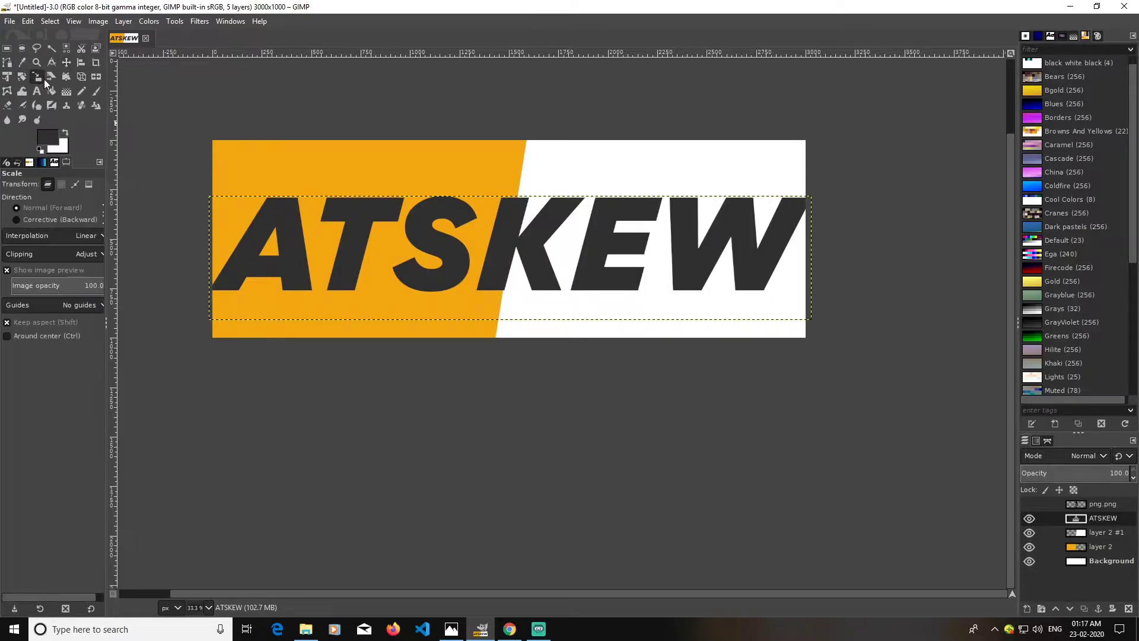
left_click(528, 253)
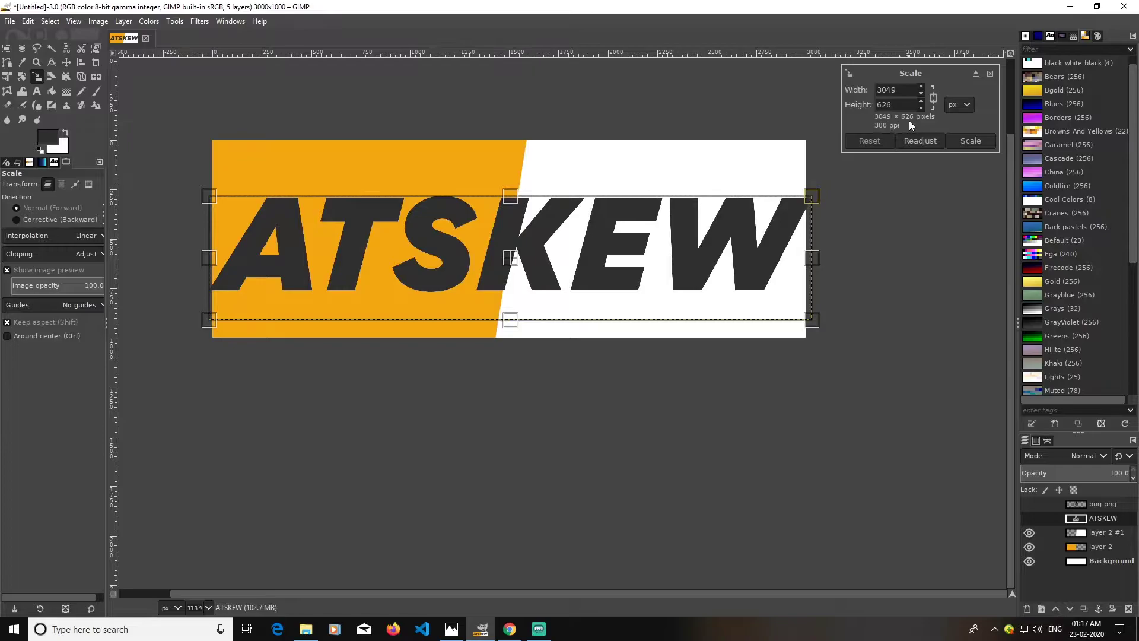
left_click(934, 99)
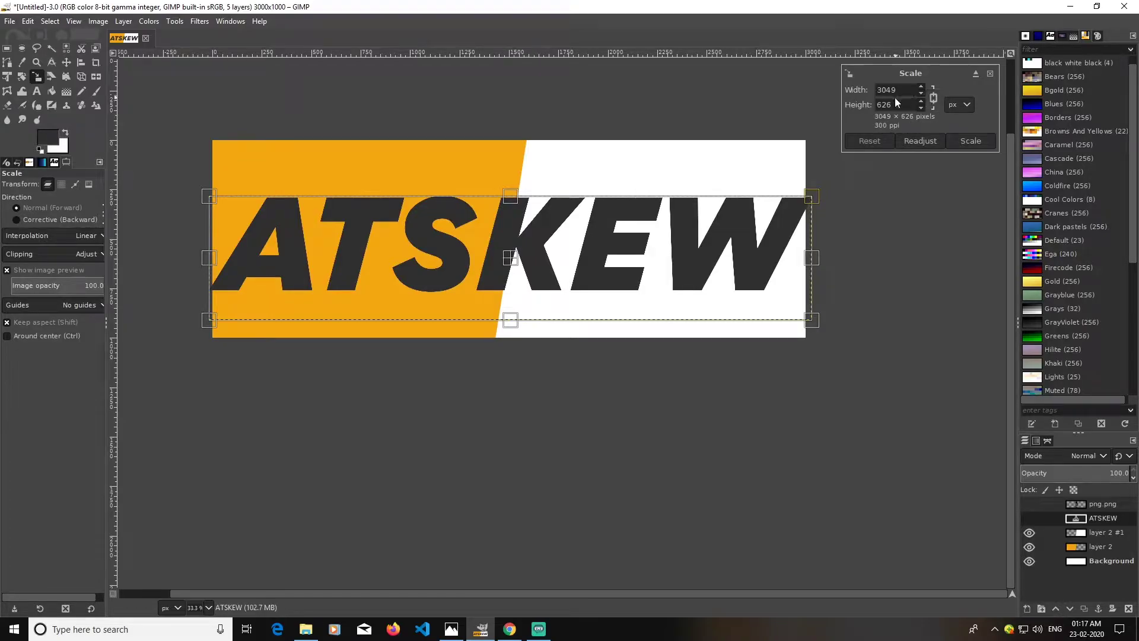
left_click(934, 99)
left_click_drag(511, 197, 523, 143)
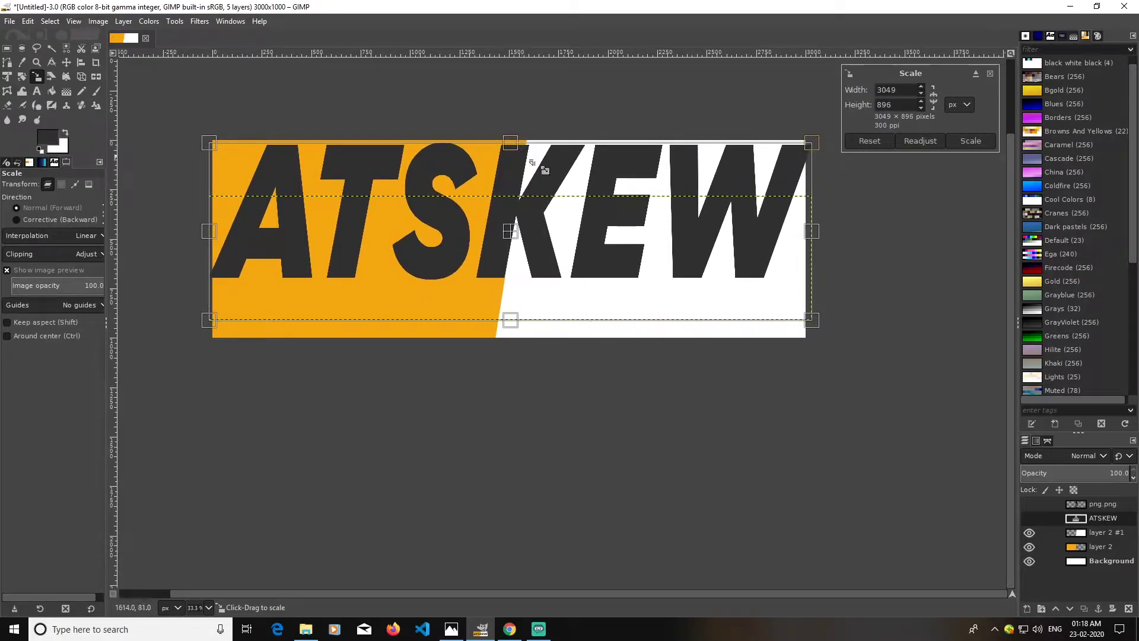
left_click_drag(813, 232, 806, 232)
left_click_drag(208, 232, 213, 232)
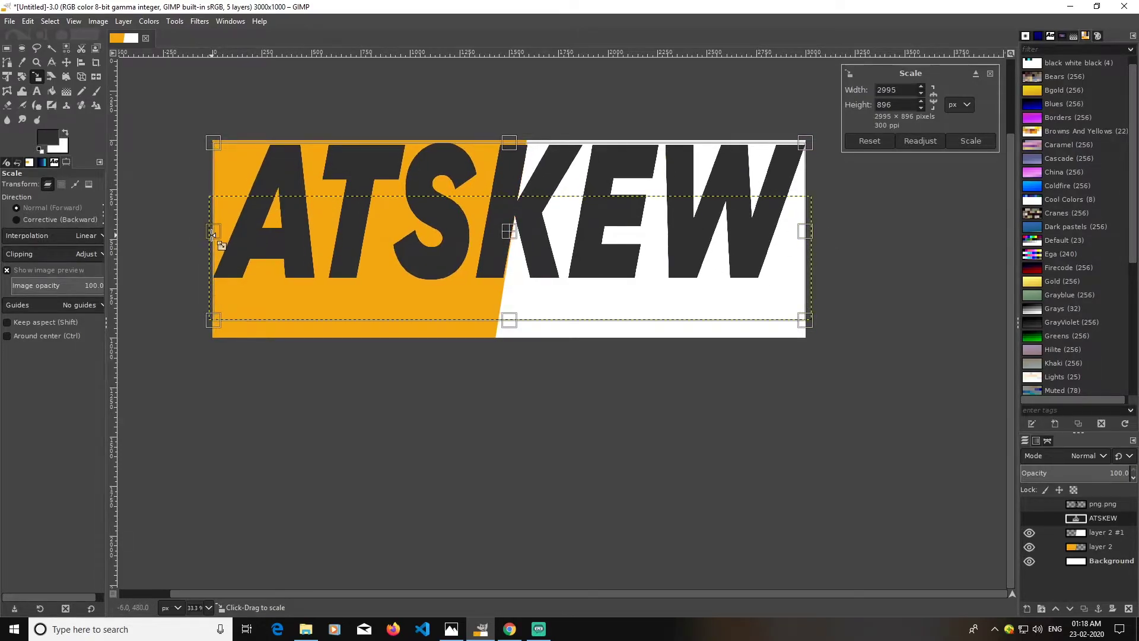
left_click_drag(513, 321, 516, 373)
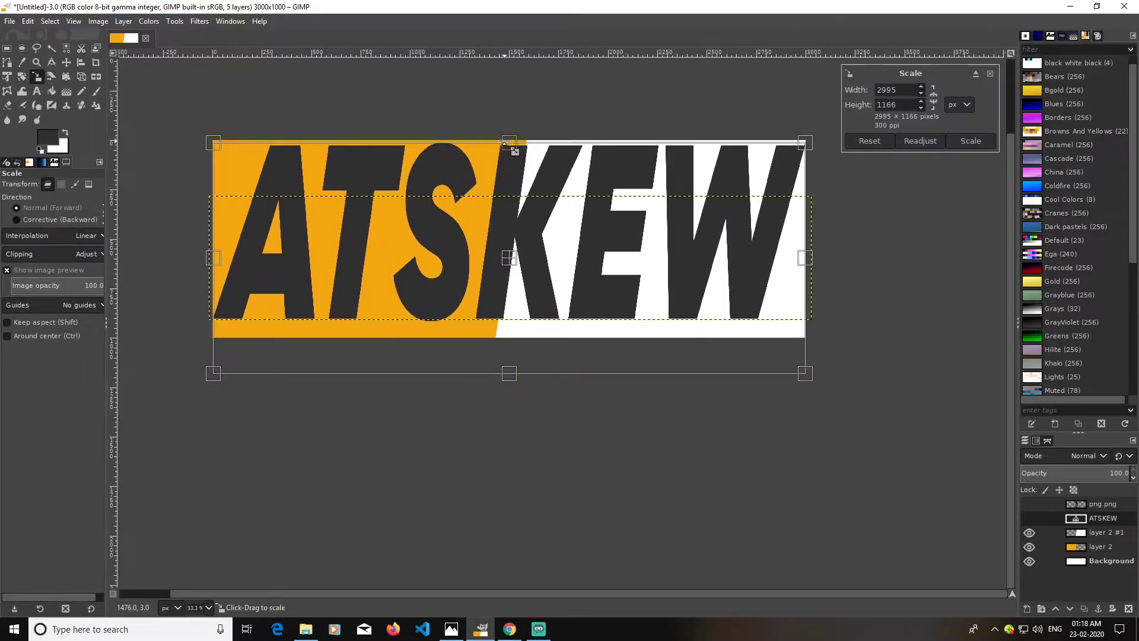
left_click_drag(500, 144, 505, 147)
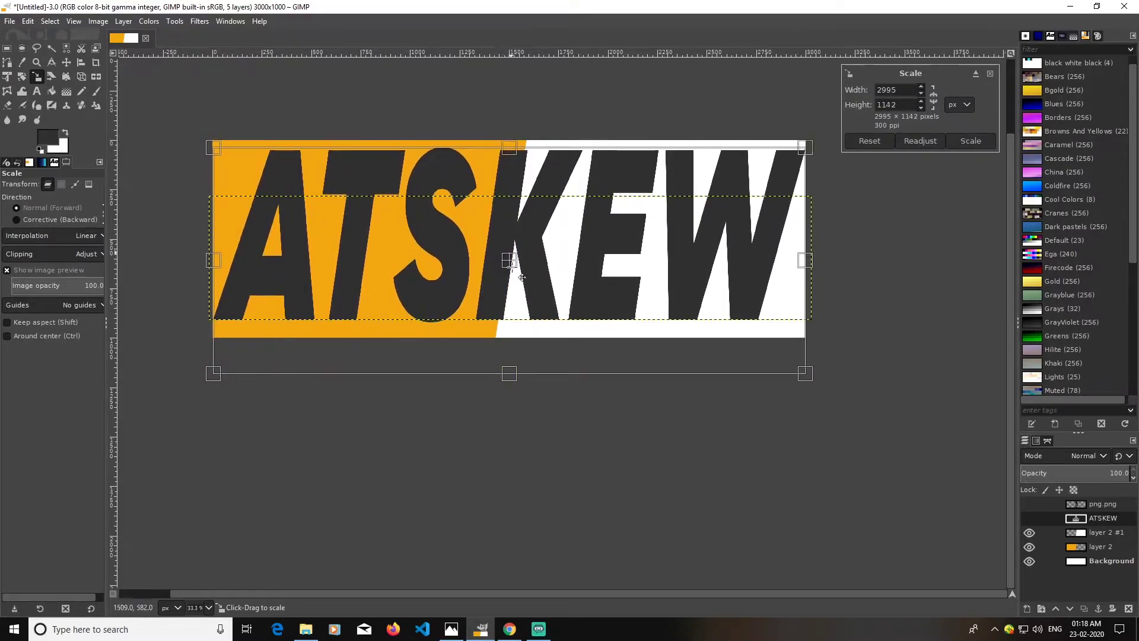
left_click_drag(516, 379, 516, 379)
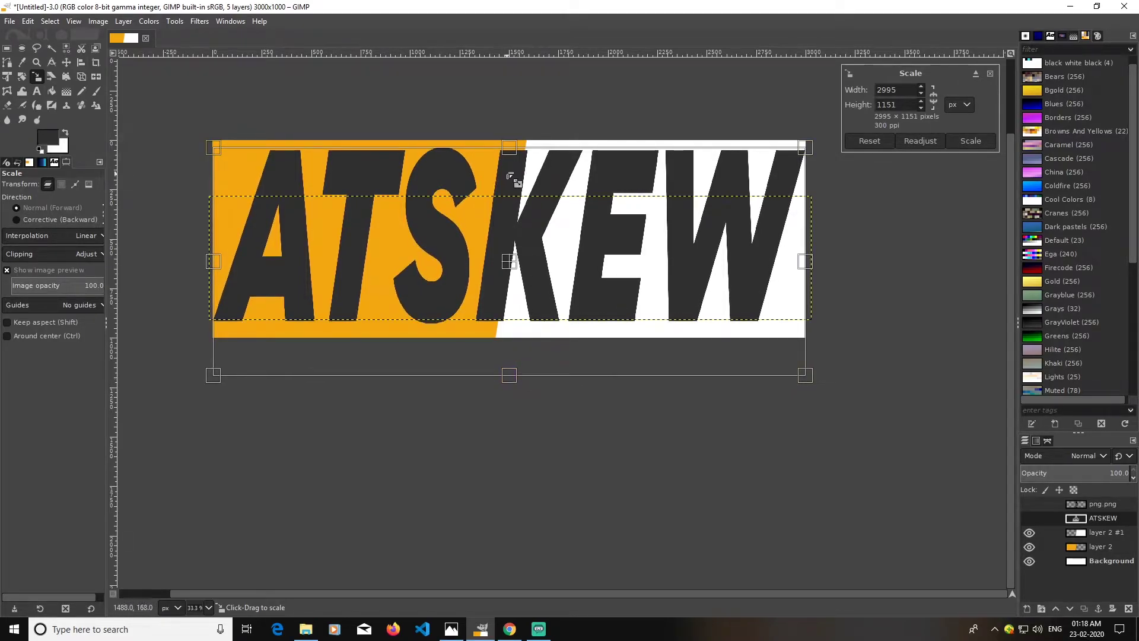
left_click_drag(510, 264, 519, 277)
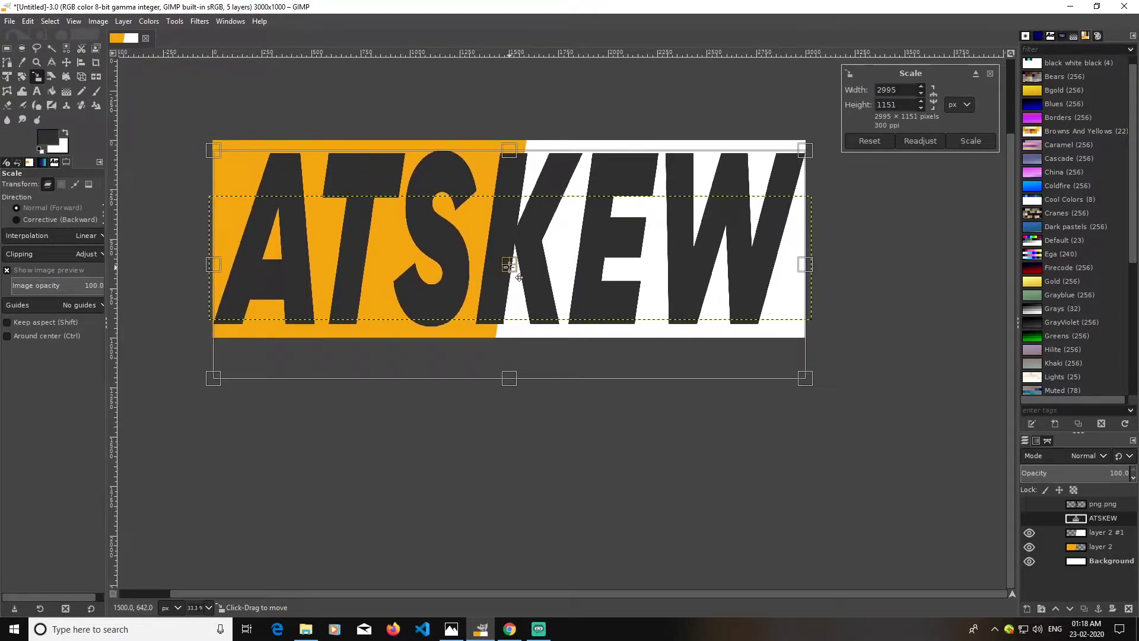
left_click(972, 141)
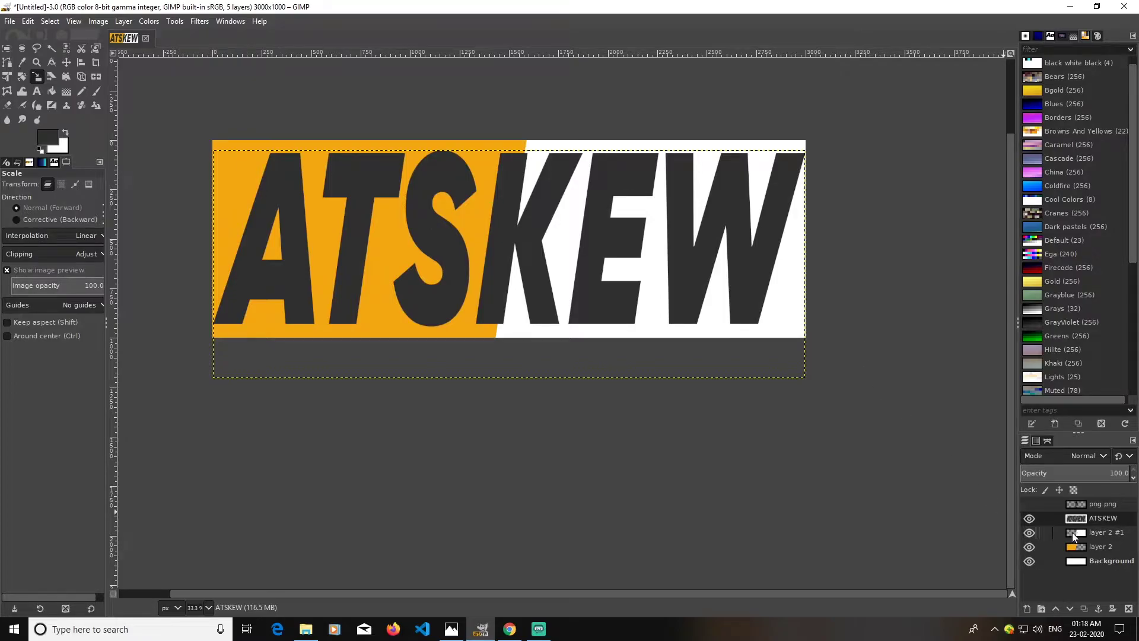
Duplicate the white layer 2 #1, move it above ATSKEW, and try Screen blending.
left_click(1074, 536)
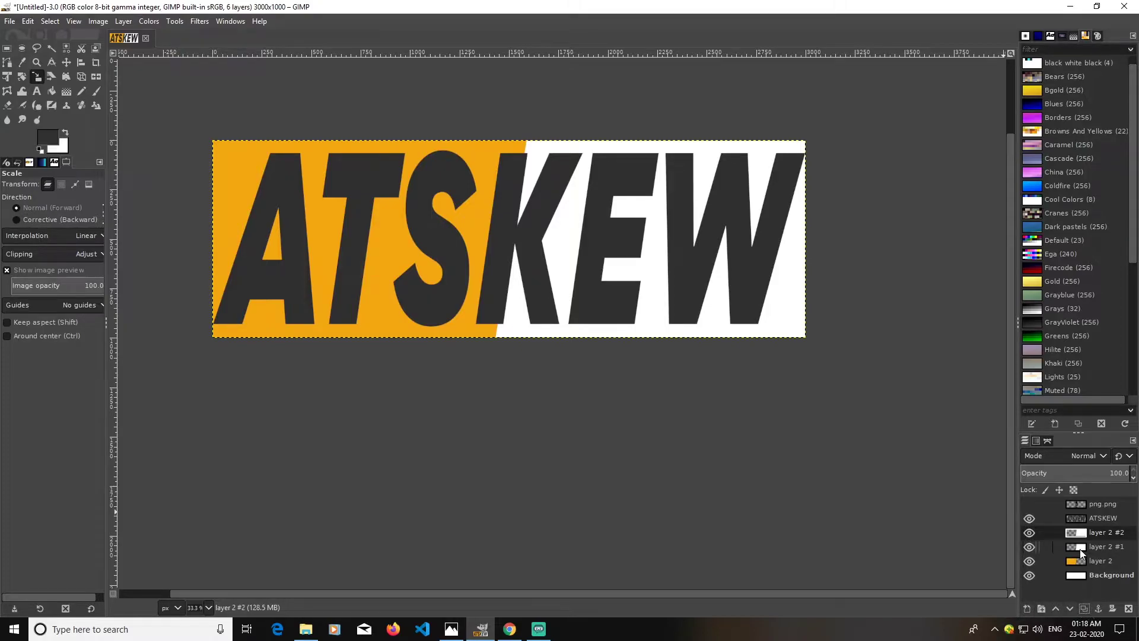
left_click(1085, 607)
left_click_drag(1088, 532, 1087, 520)
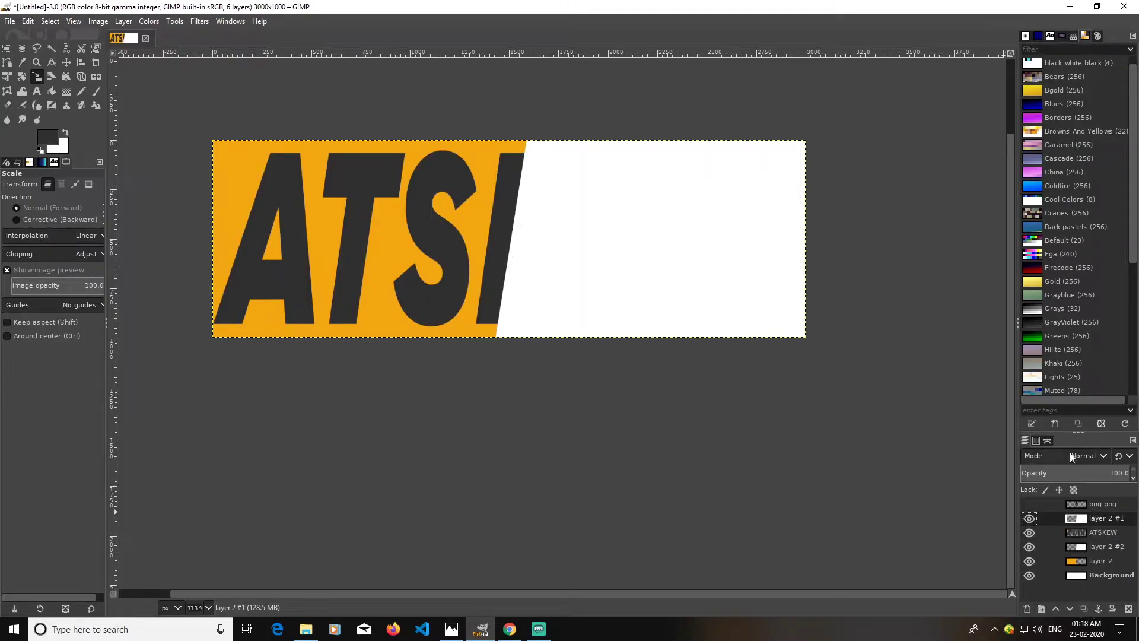
left_click(1093, 455)
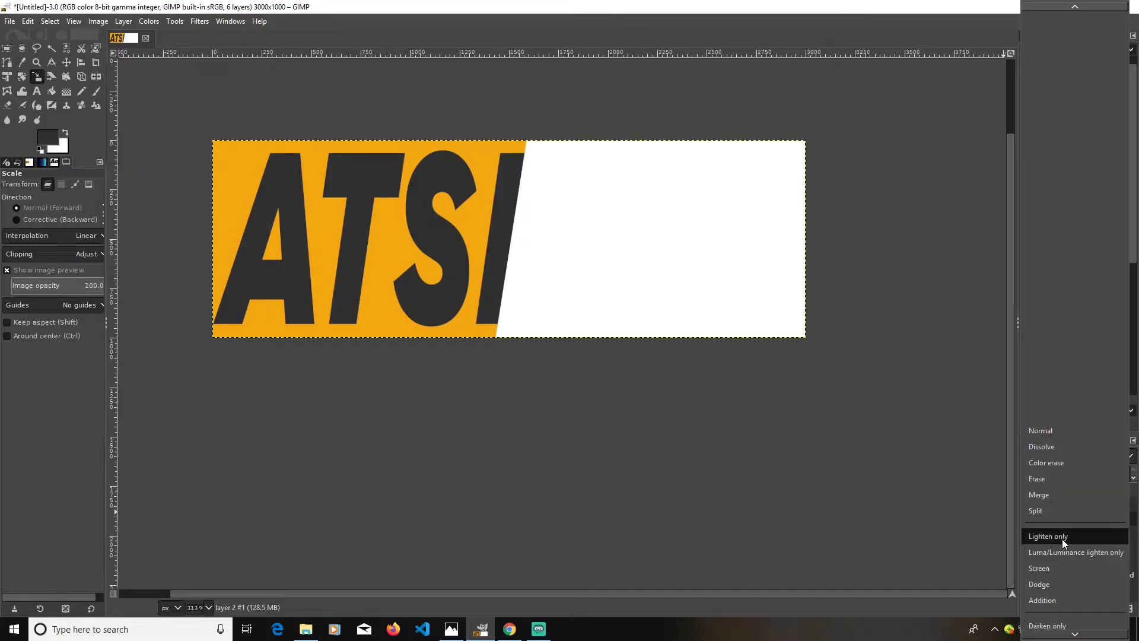
scroll(1056, 555, "down", 2)
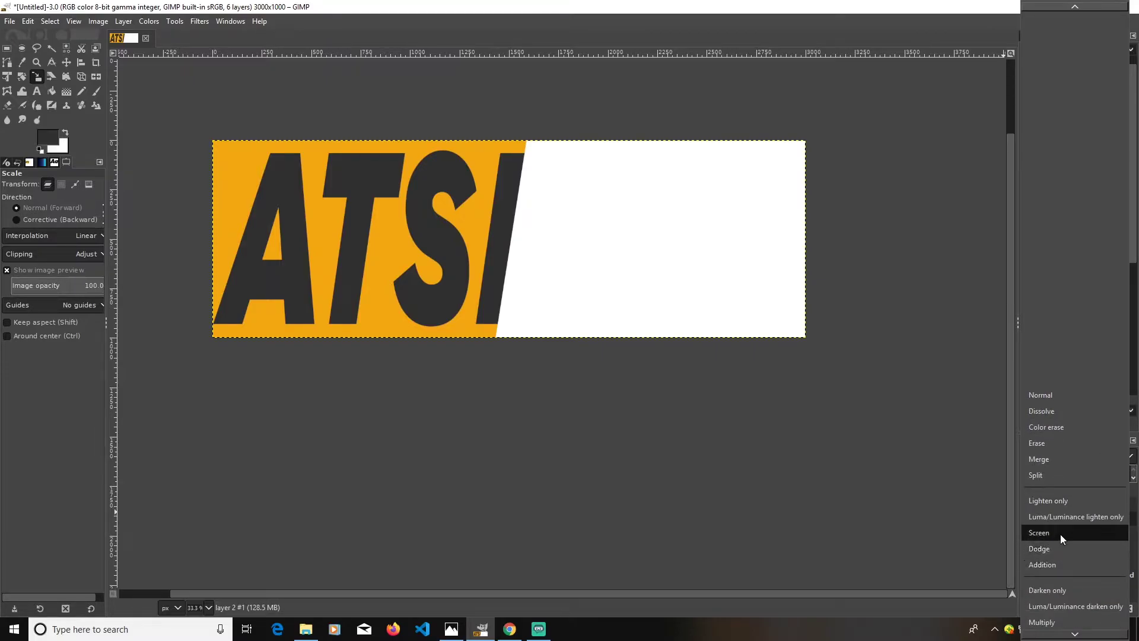
left_click(1061, 533)
left_click(1083, 454)
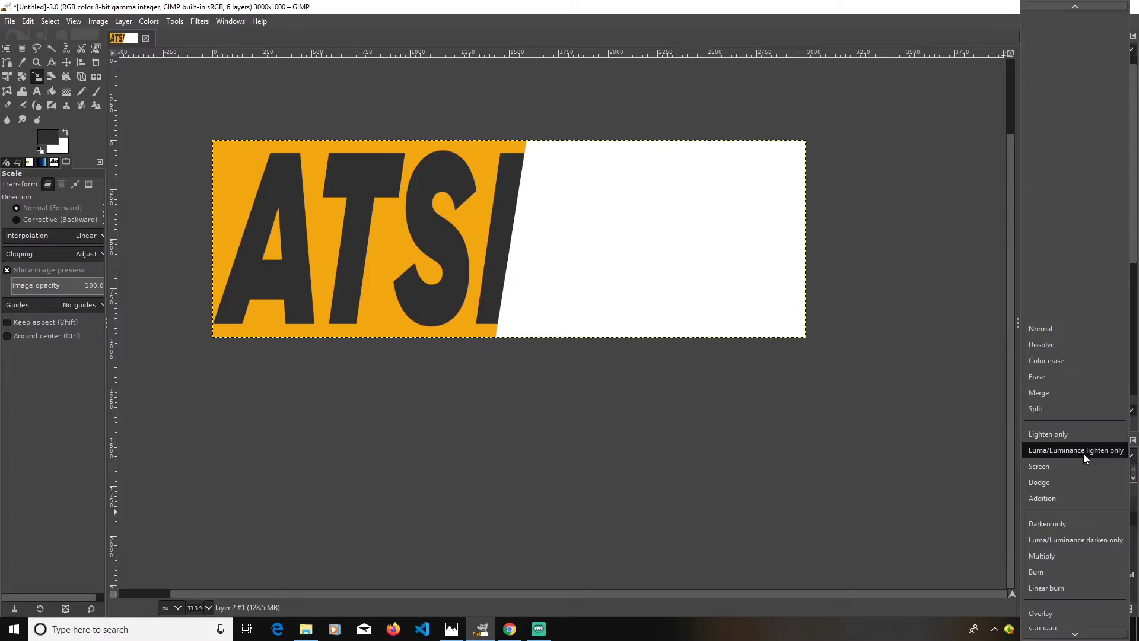
left_click(1083, 453)
Set layer 2 #1's blend mode to Overlay.
left_click(1083, 530)
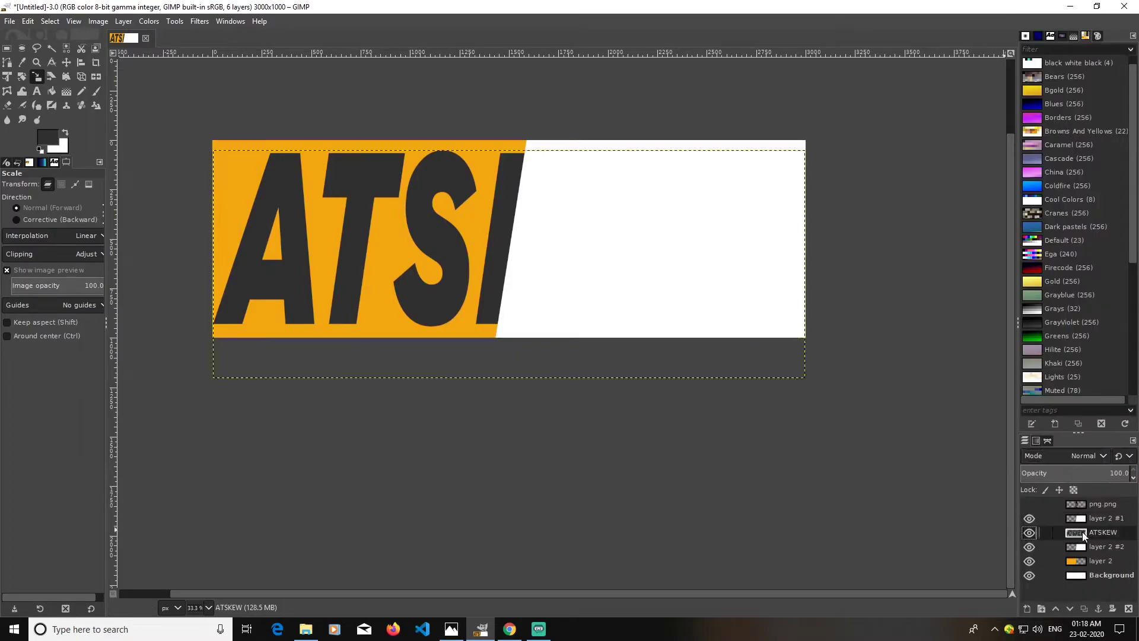
left_click(1081, 519)
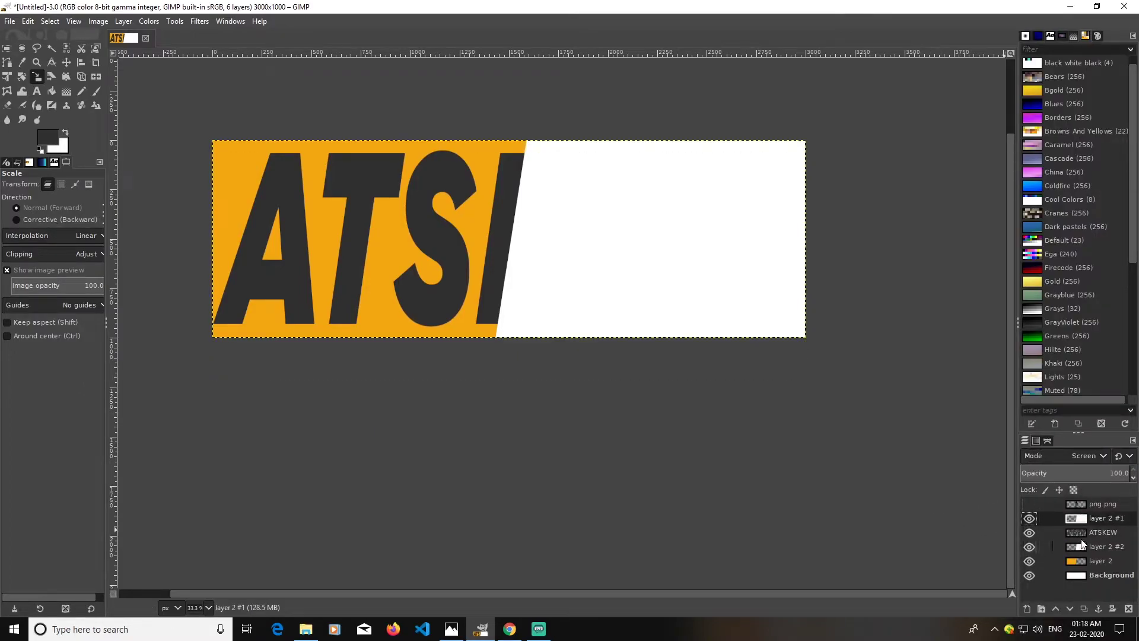
left_click(1088, 456)
scroll(1081, 504, "down", 2)
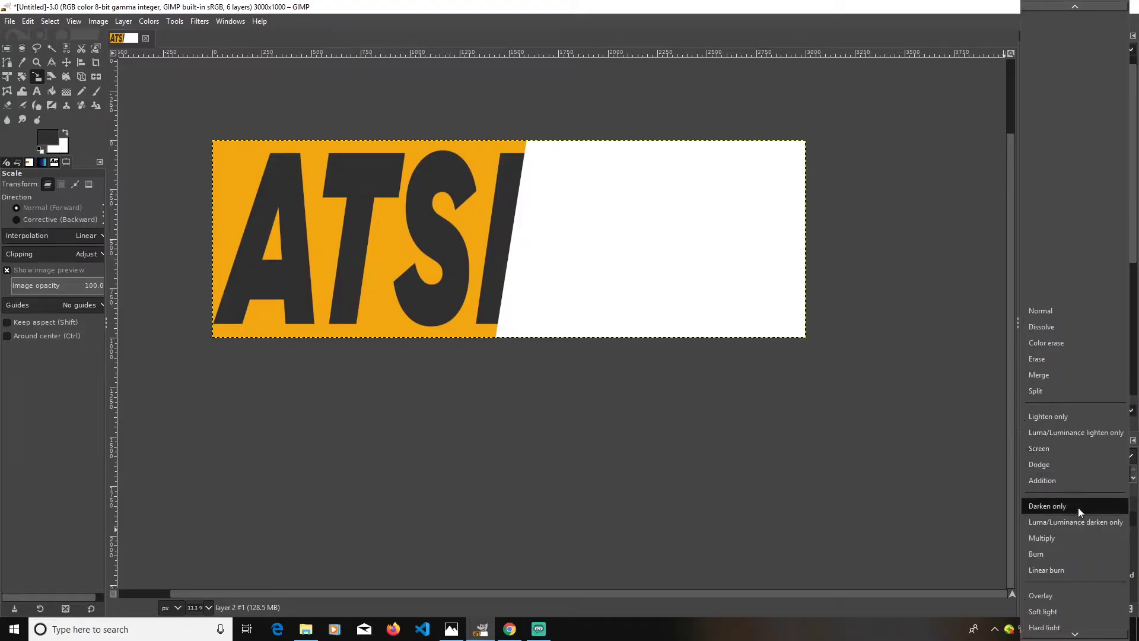
scroll(1077, 501, "down", 2)
left_click(1067, 537)
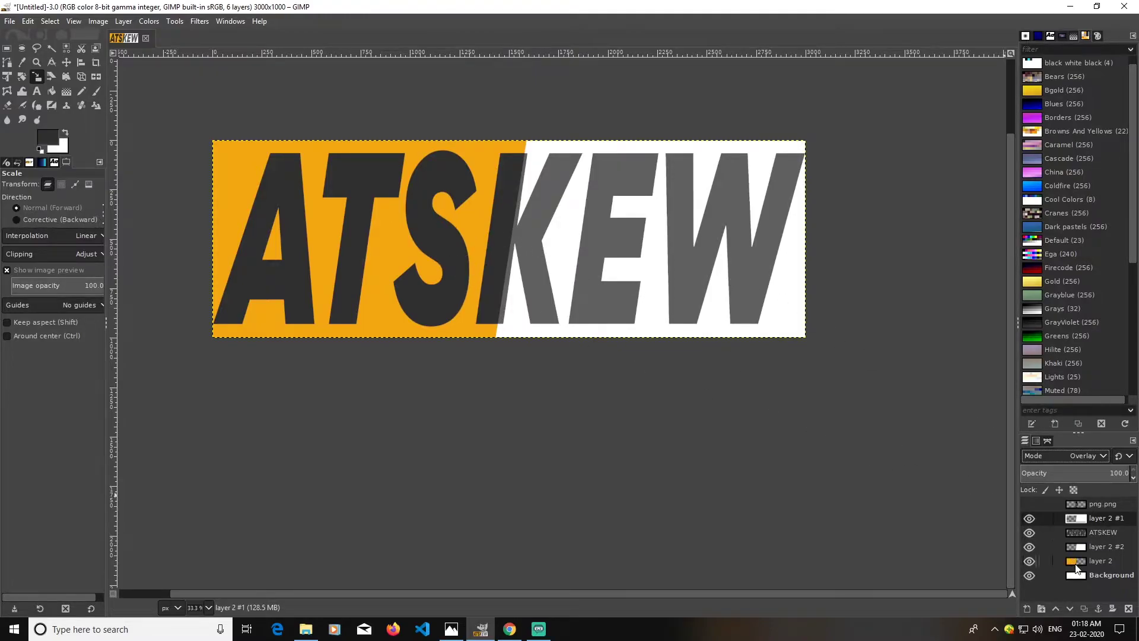
Duplicate the orange layer 2, move the copy above ATSKEW, and set it to Overlay.
left_click(1078, 565)
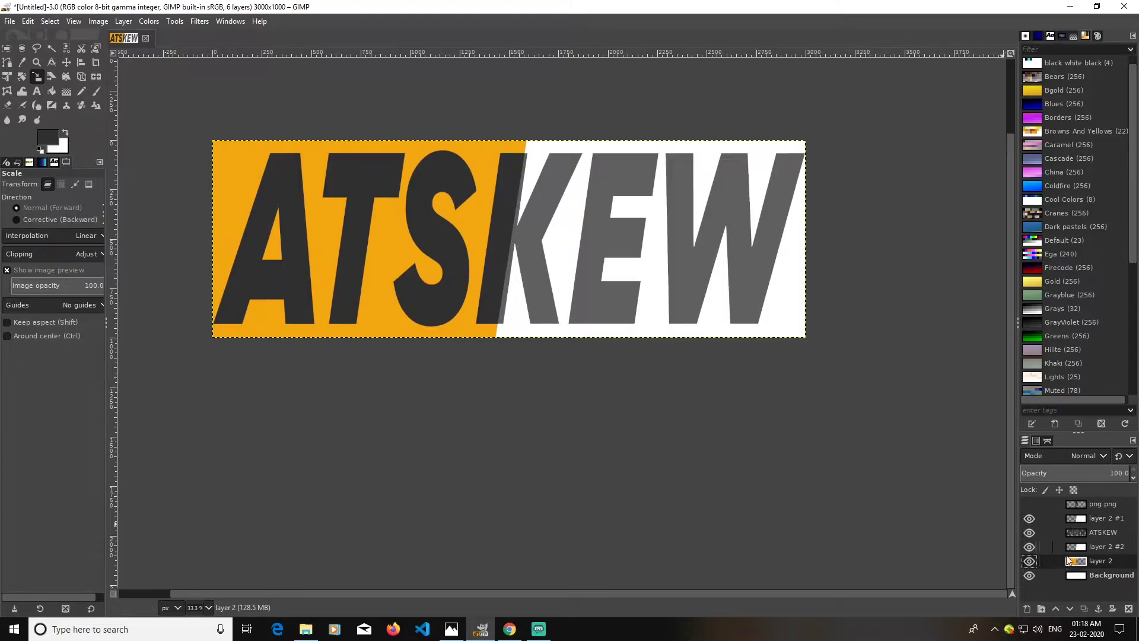
left_click(1084, 608)
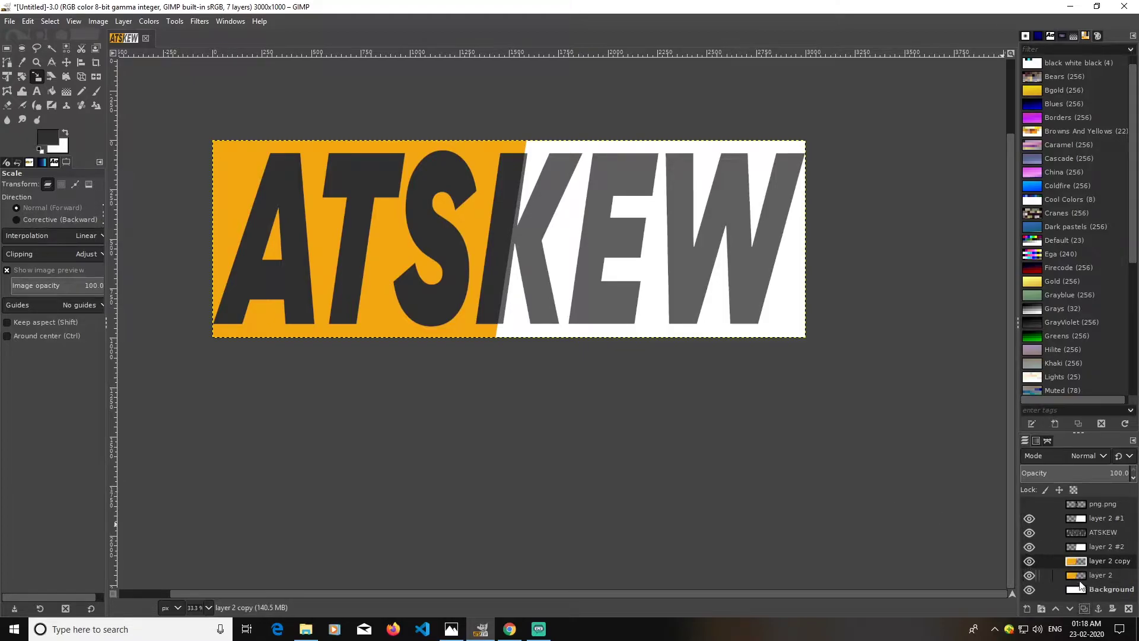
left_click_drag(1080, 561, 1081, 535)
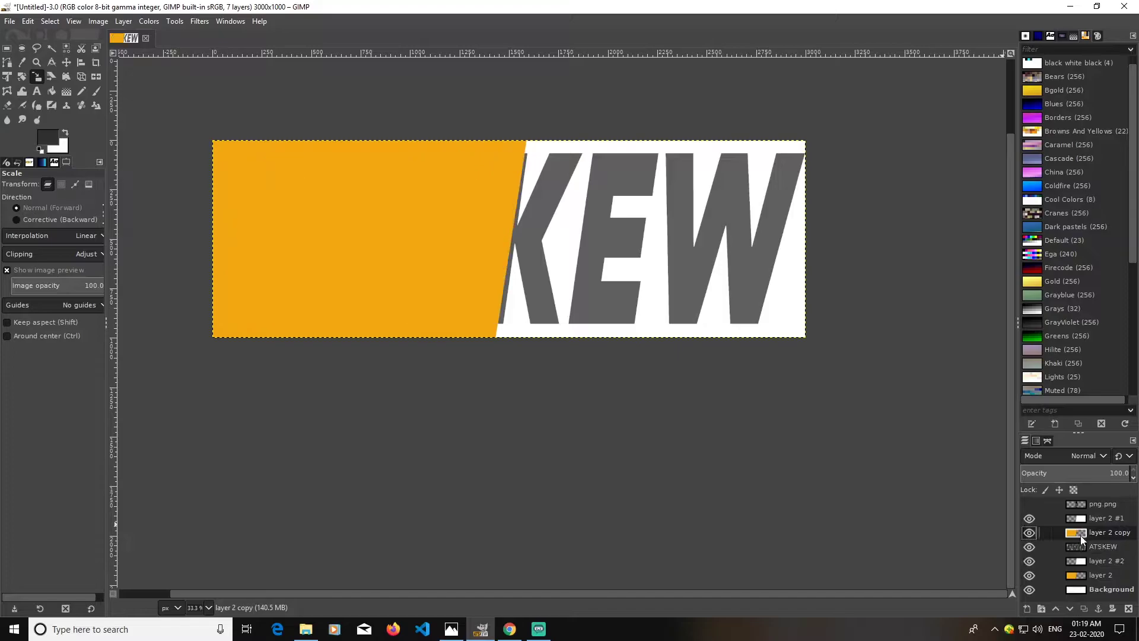
left_click(1078, 455)
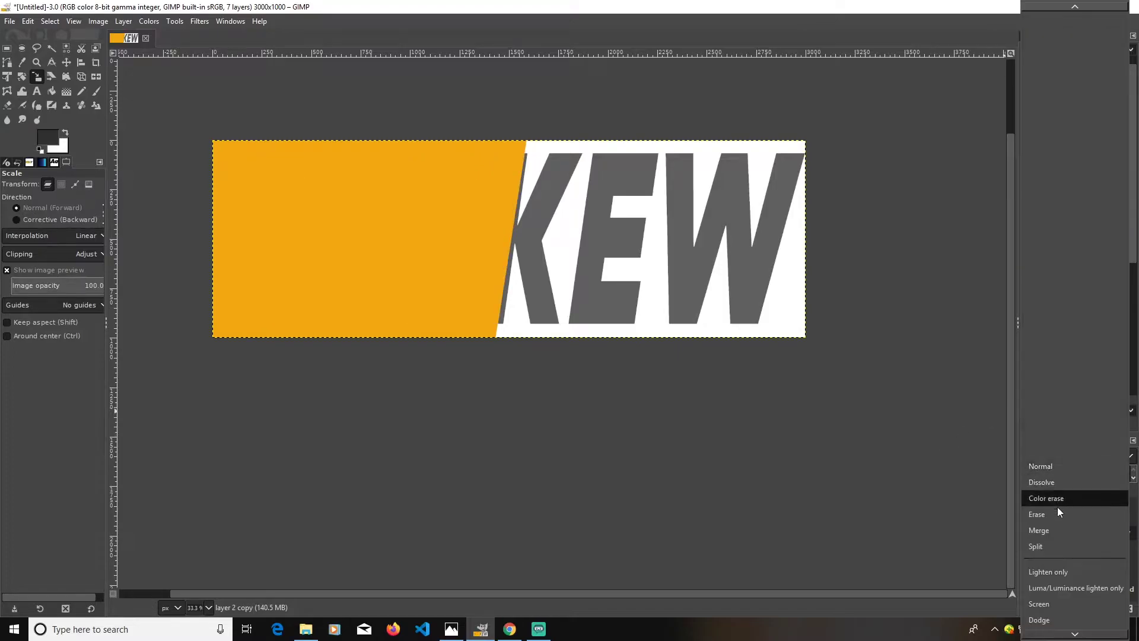
scroll(1068, 526, "down", 4)
scroll(1068, 546, "down", 3)
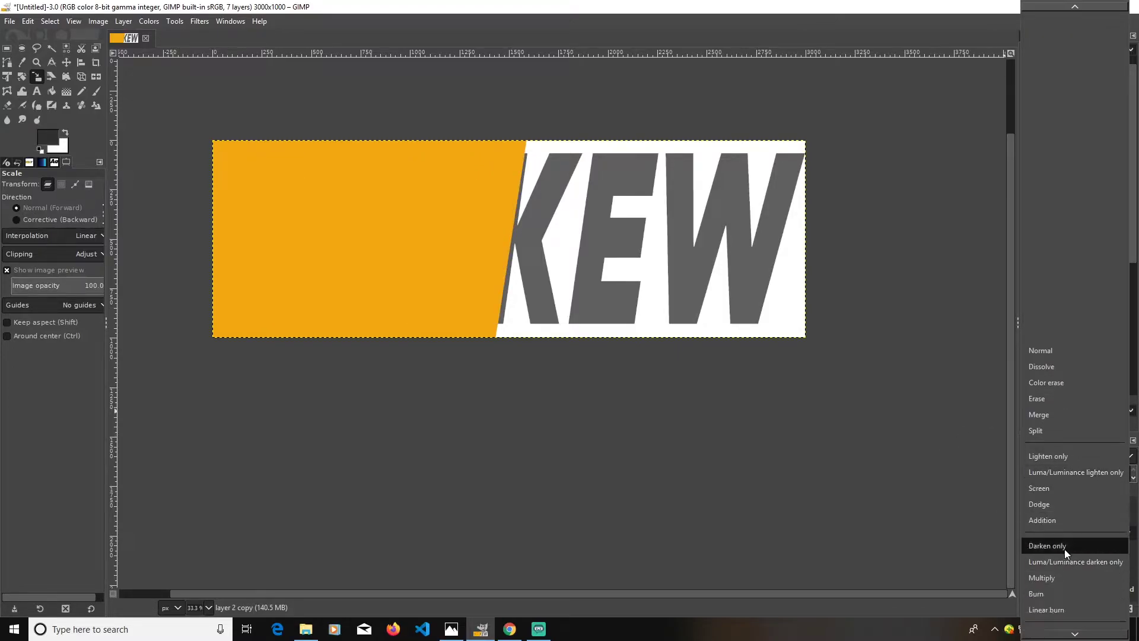
left_click(1067, 554)
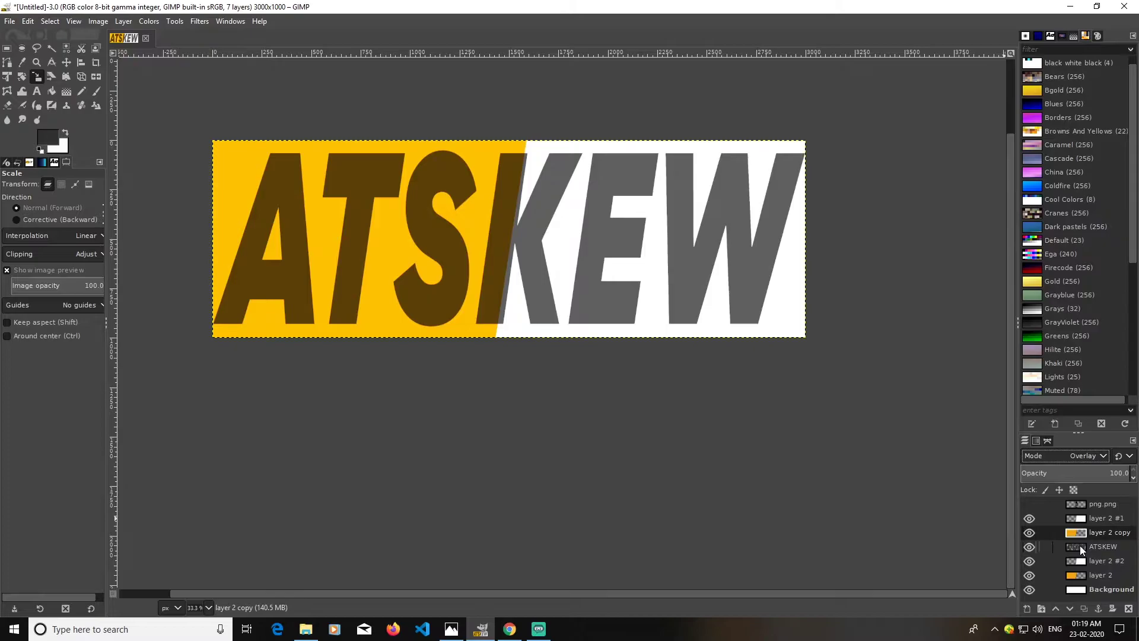
Try Soft light and Lighten only on layer 2 #1, then settle on Overlay.
left_click(1079, 520)
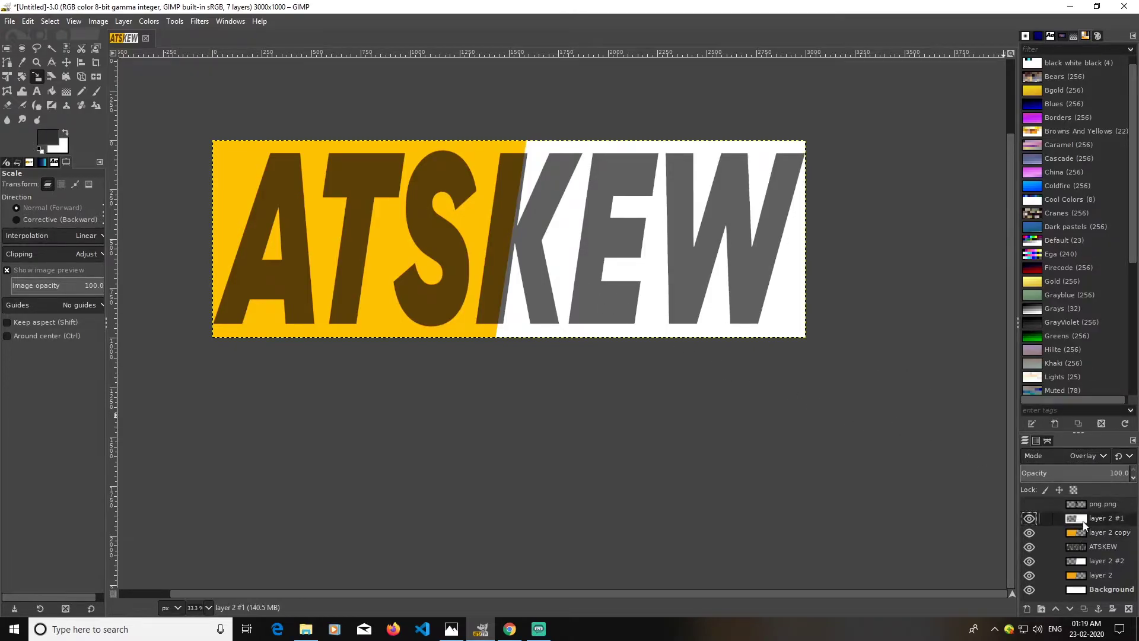
left_click(1087, 456)
left_click(1087, 484)
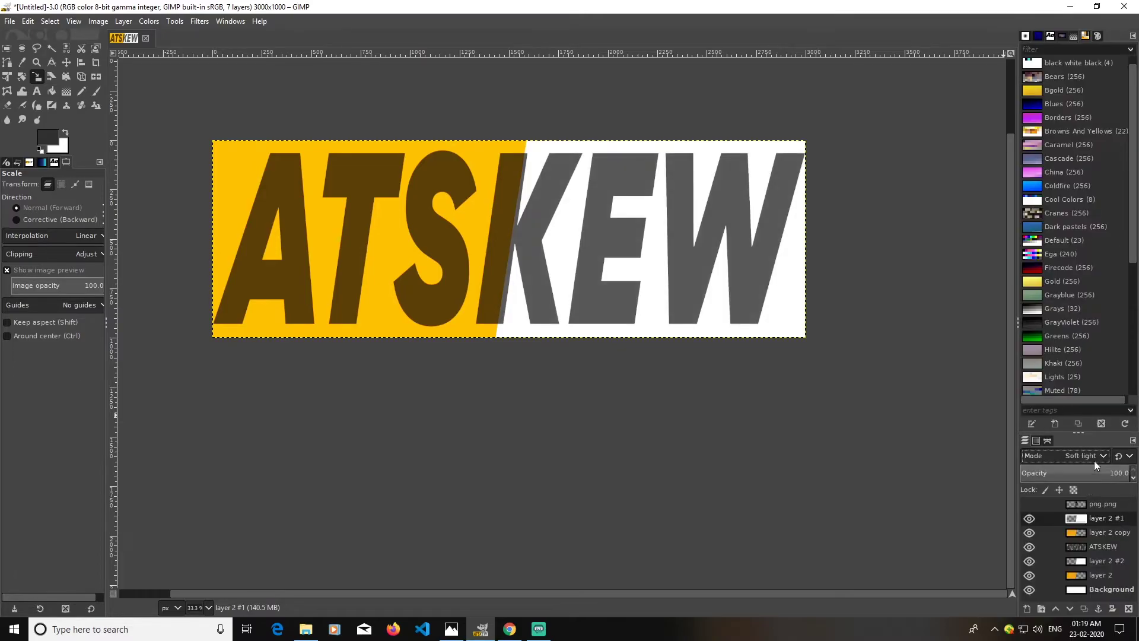
left_click(1098, 457)
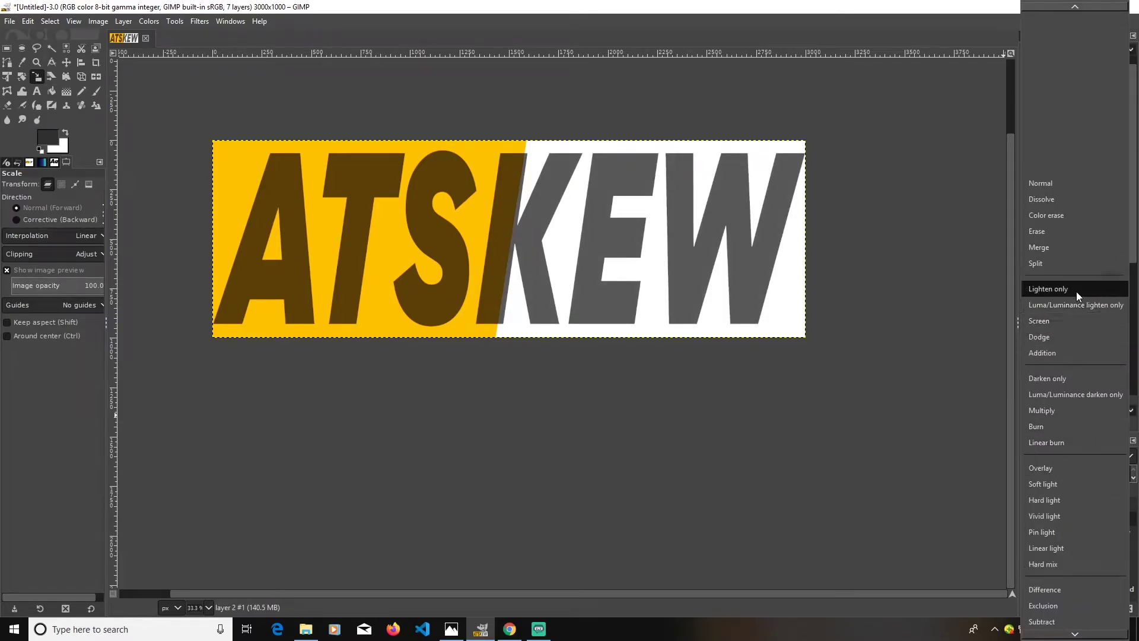
left_click(1076, 291)
left_click(1090, 455)
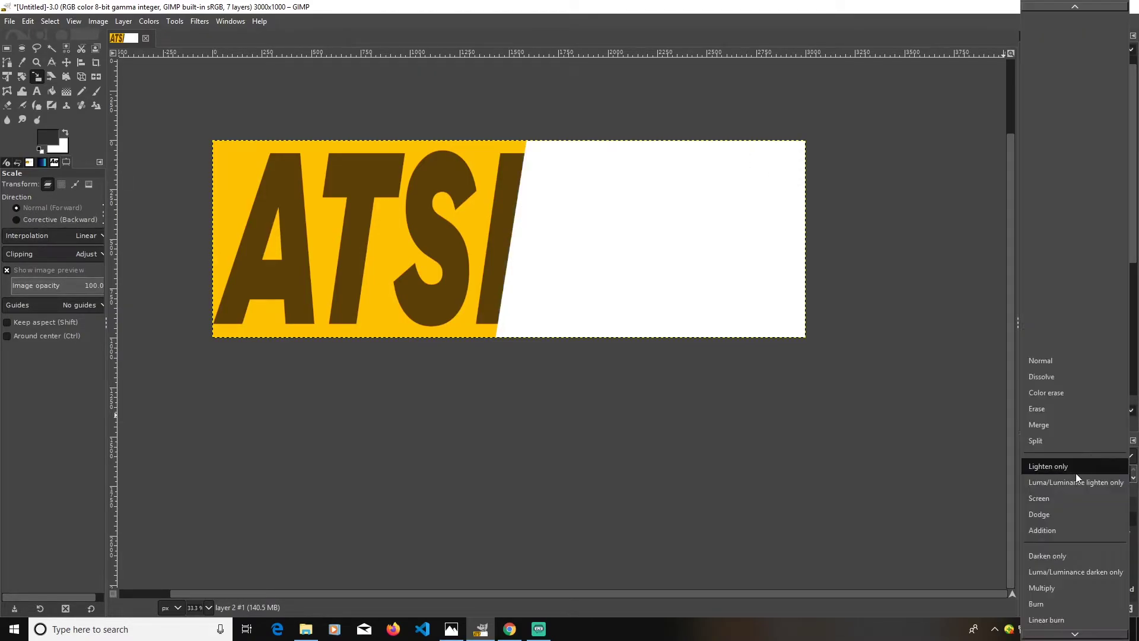
scroll(1077, 497, "down", 3)
scroll(1078, 509, "down", 3)
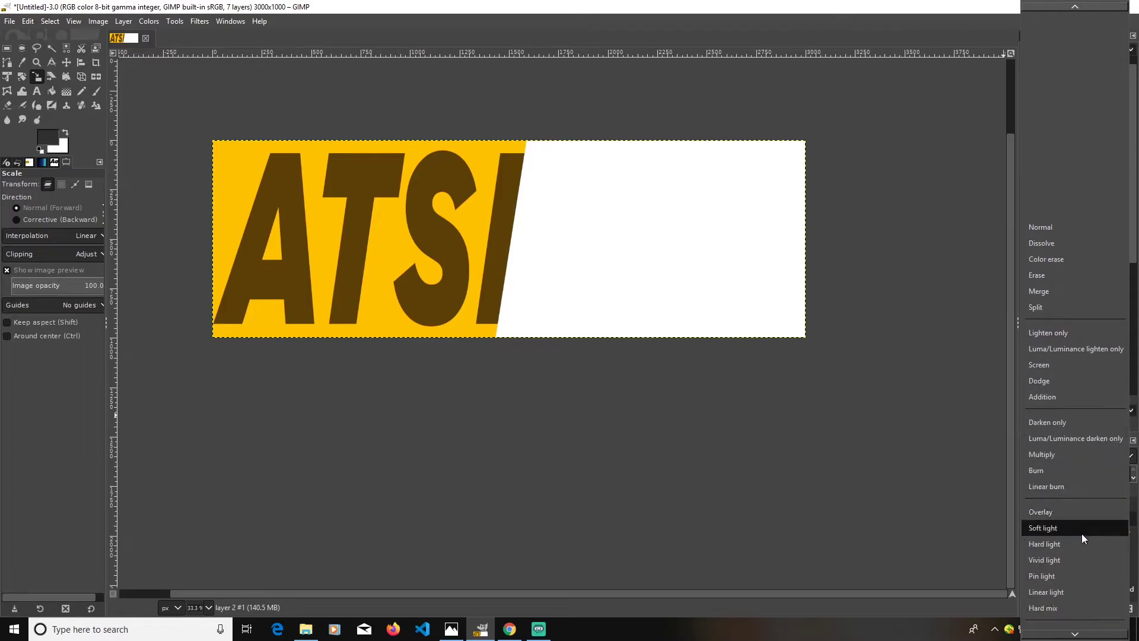
left_click(1072, 510)
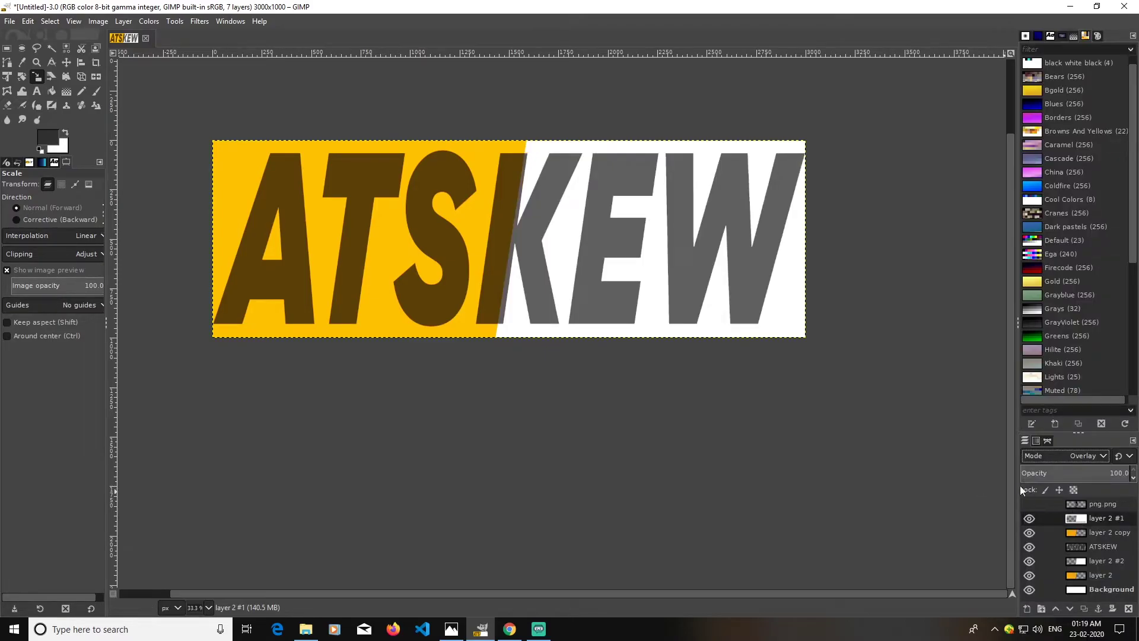
Show the astronaut layer and start a Gordita text box over the ATS letters.
left_click(1030, 504)
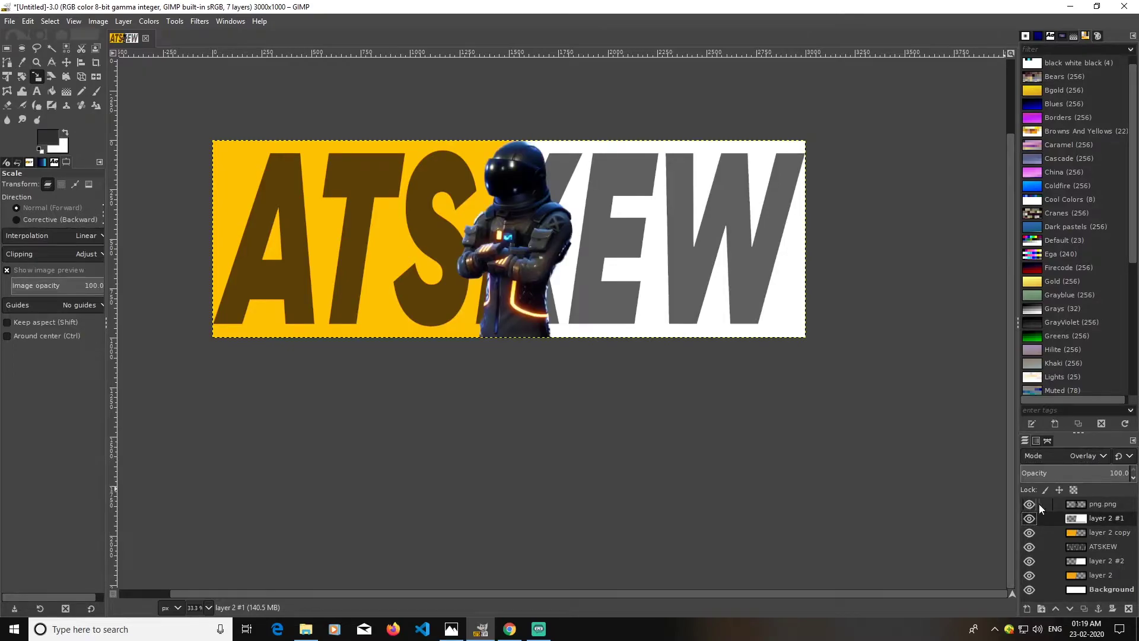
left_click(40, 90)
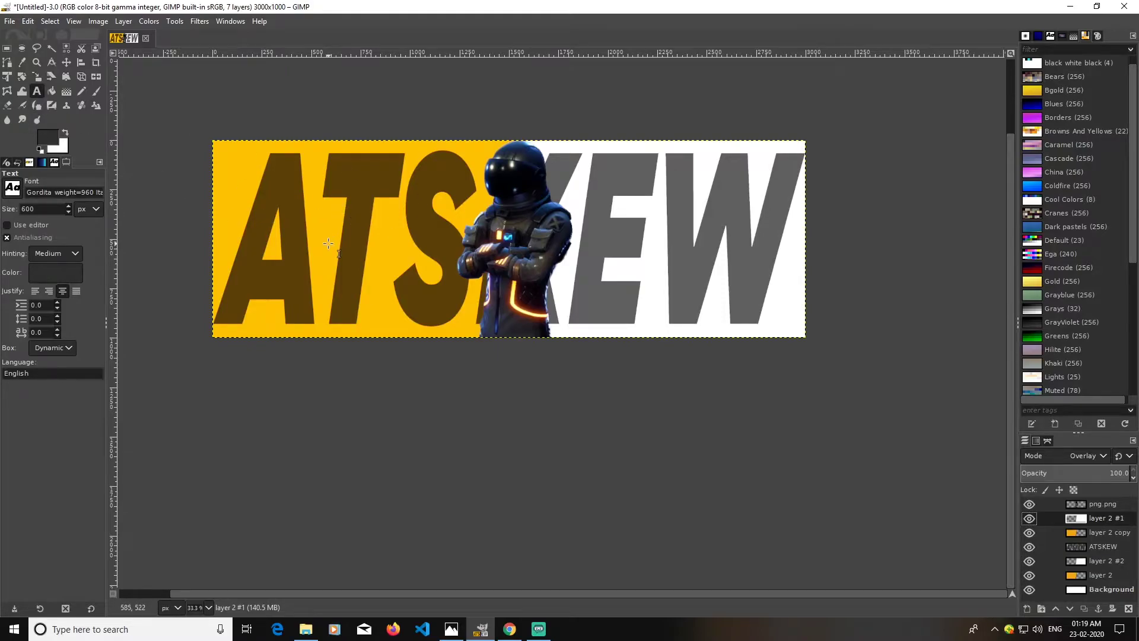
left_click(305, 232)
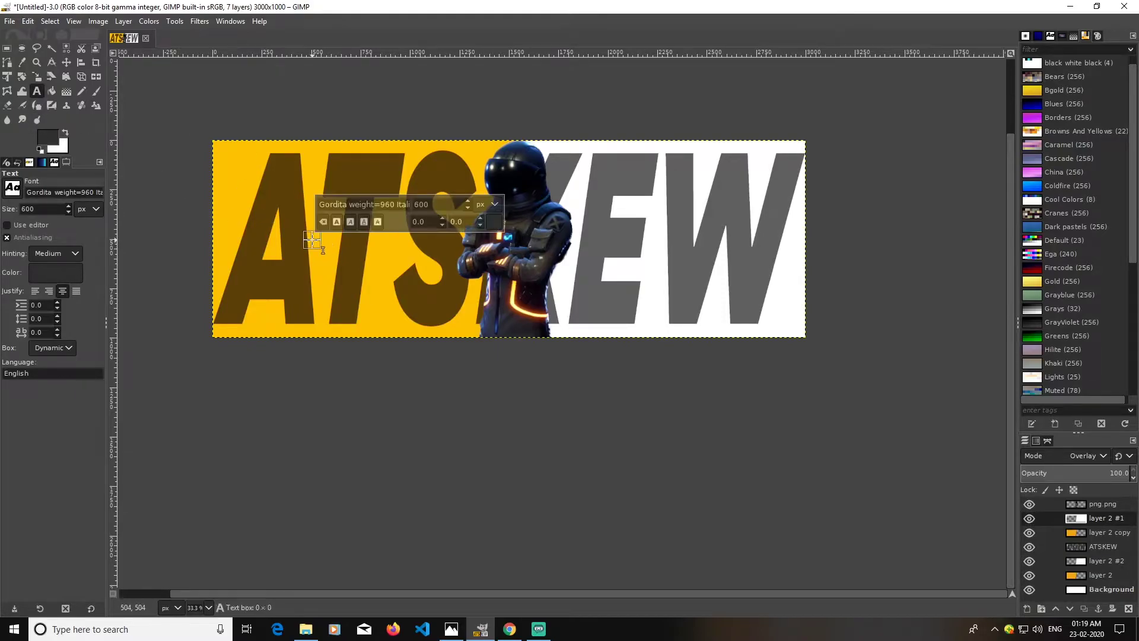
left_click(12, 190)
left_click(12, 202)
Type 'at.' and enlarge it from 400 px to 600 px.
type("A")
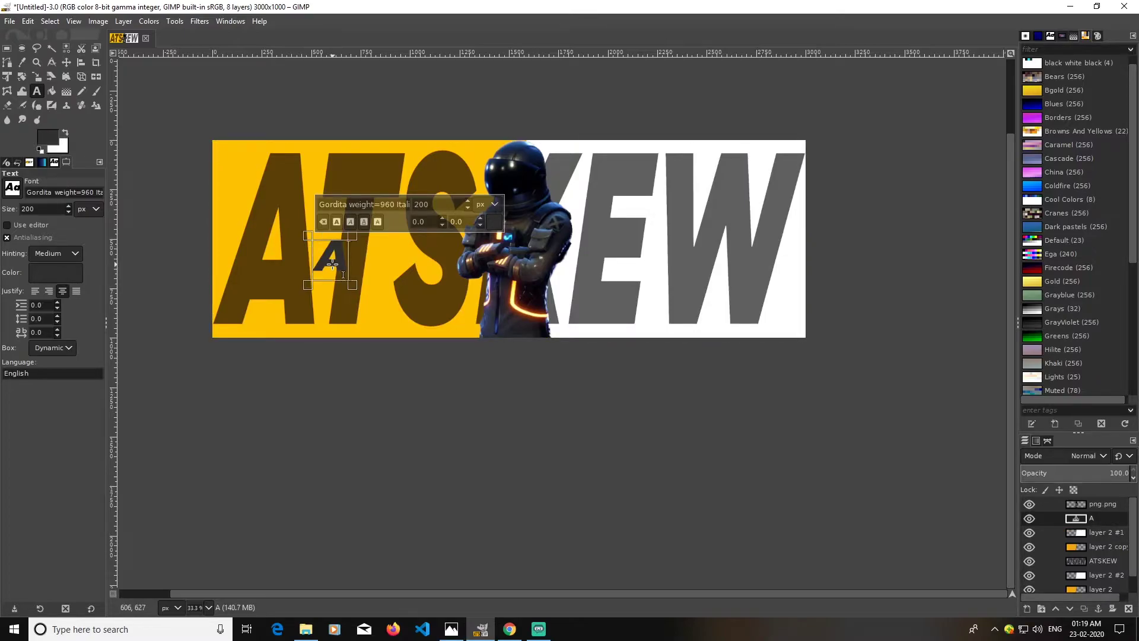
key("BackSpace")
type("at")
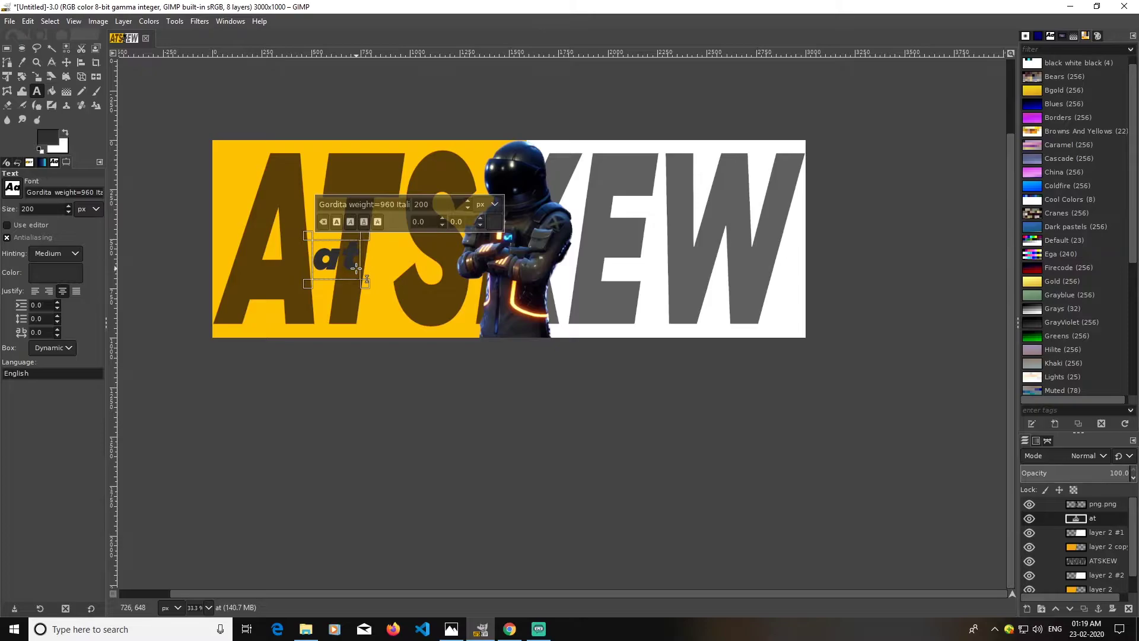
type(".")
type("400")
key("Return")
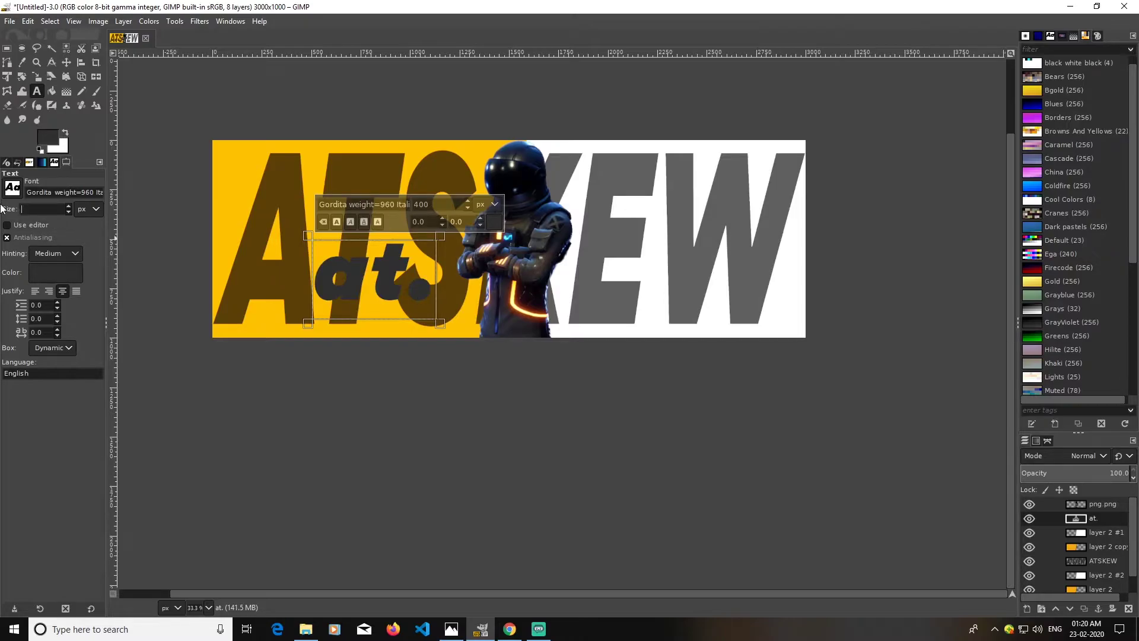
key("Return")
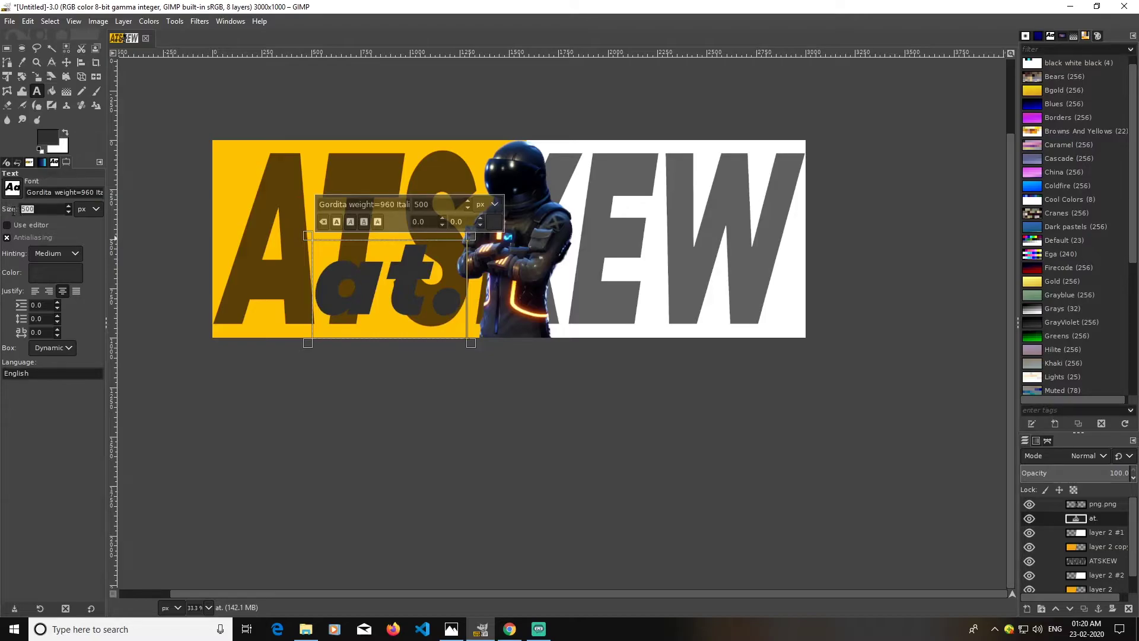
key("BackSpace")
key("Return")
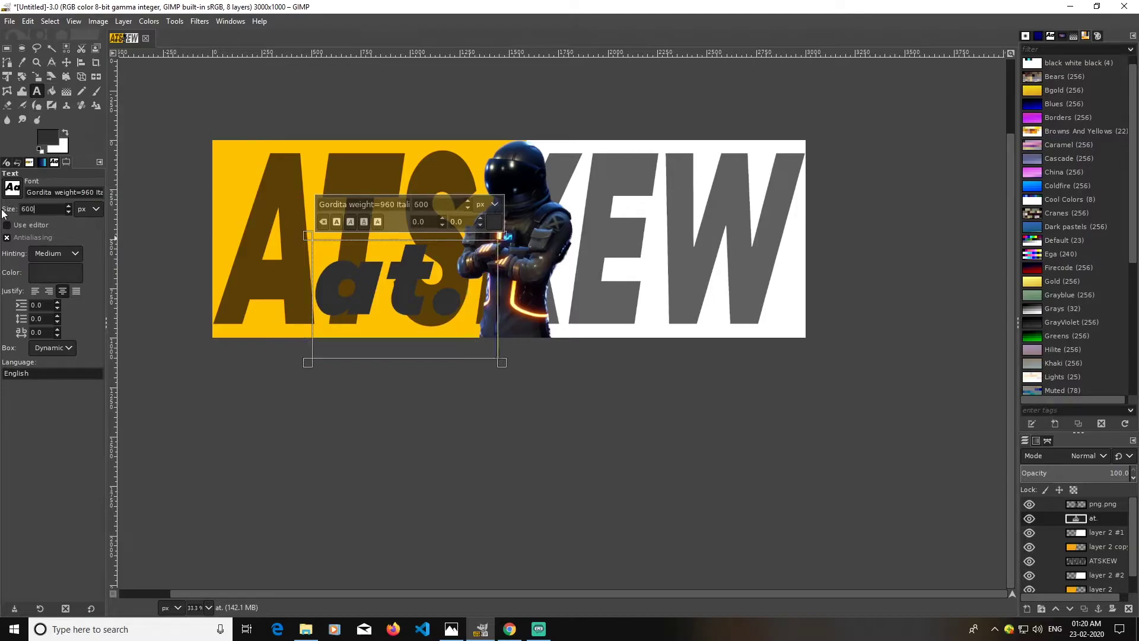
Move the 'at.' text up and left over the ATS letters.
left_click(66, 62)
left_click_drag(419, 297, 375, 253)
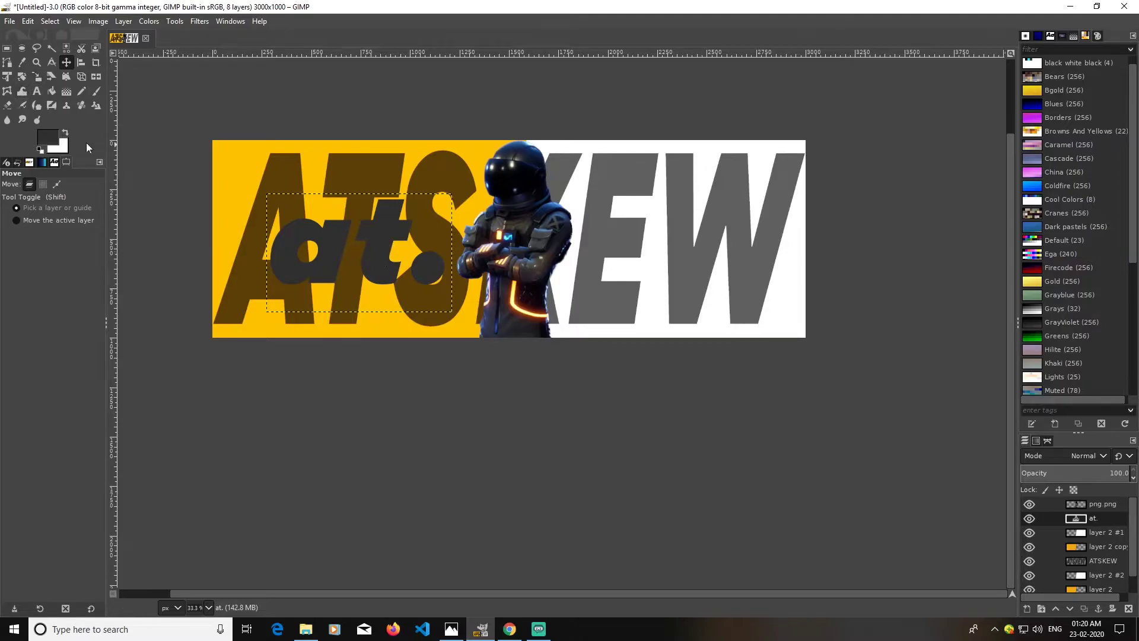
left_click(51, 143)
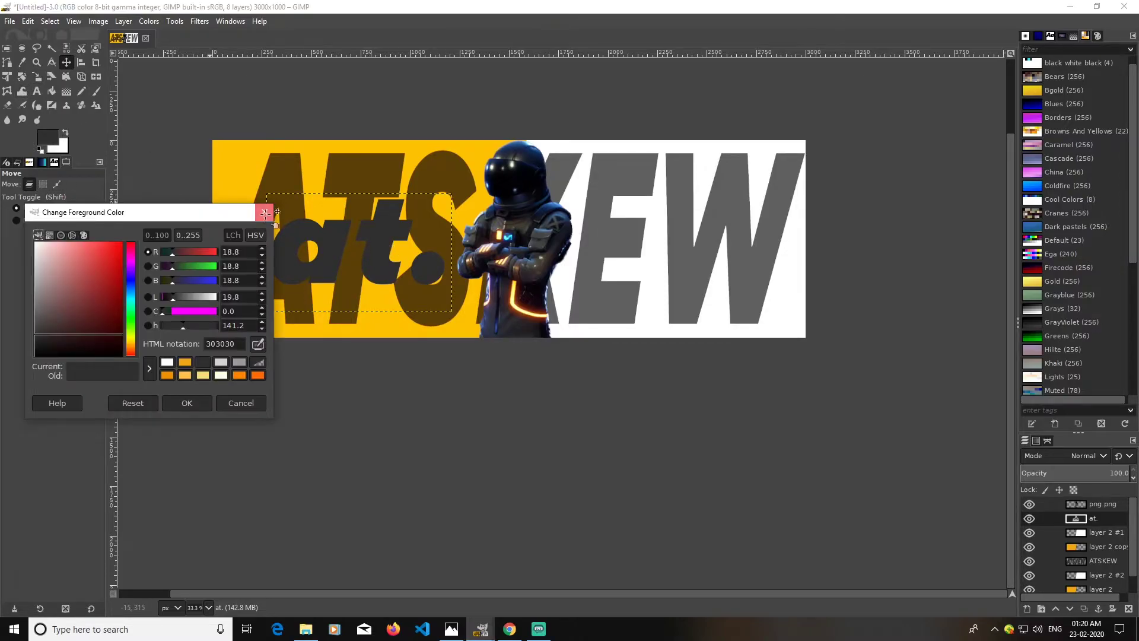
left_click(265, 212)
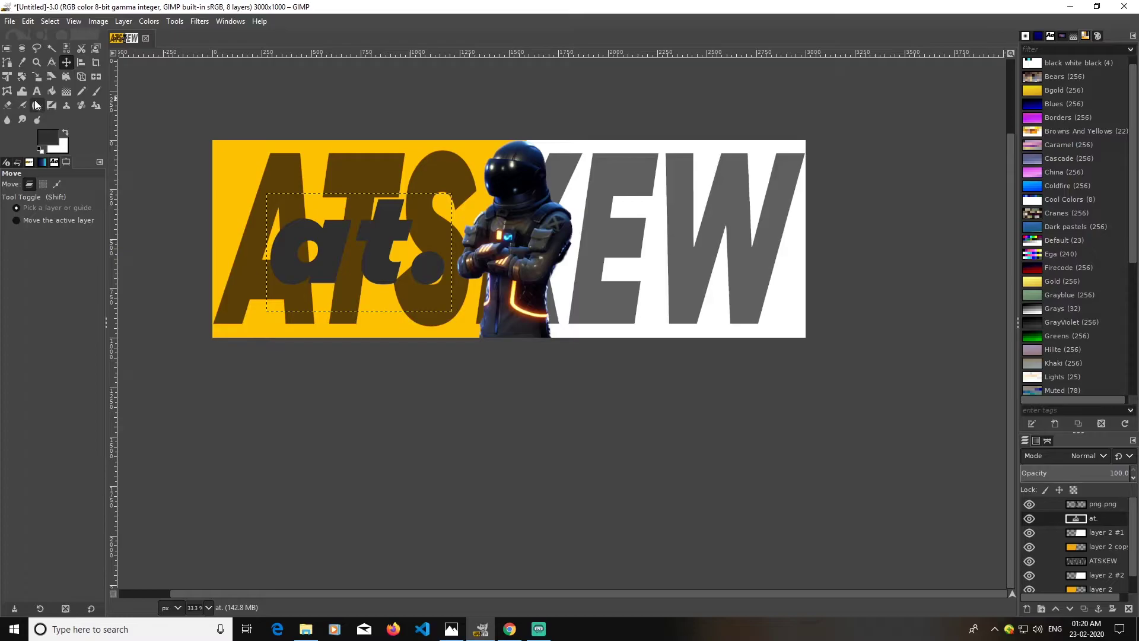
Recolour the 'at.' text light yellow from the recent colours.
left_click(37, 91)
left_click(350, 300)
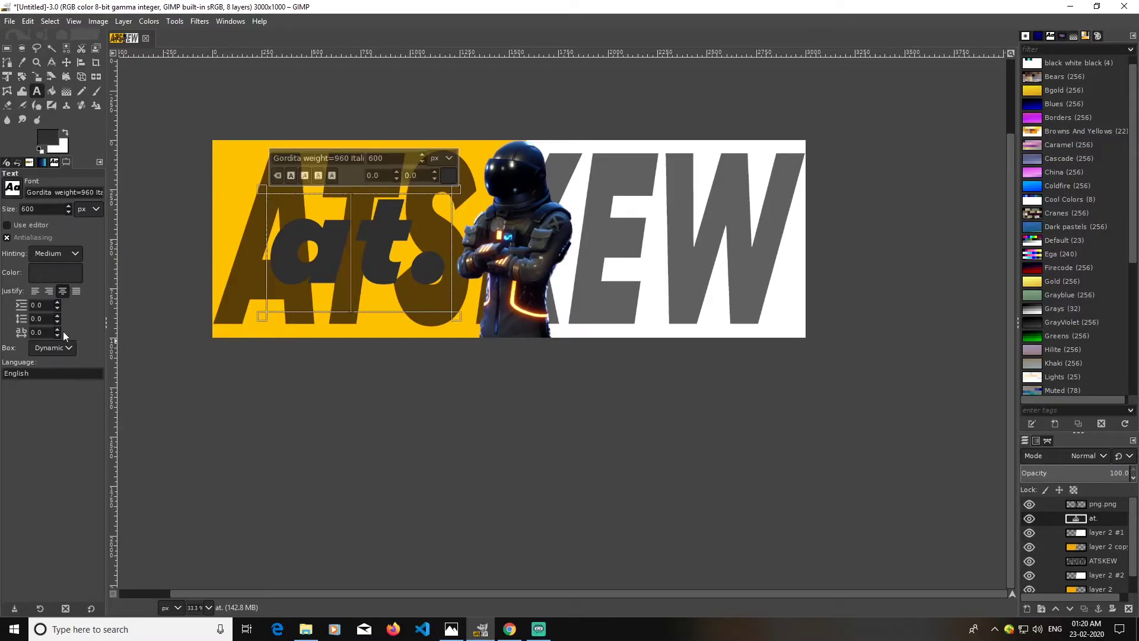
left_click(53, 273)
left_click(183, 348)
left_click(175, 375)
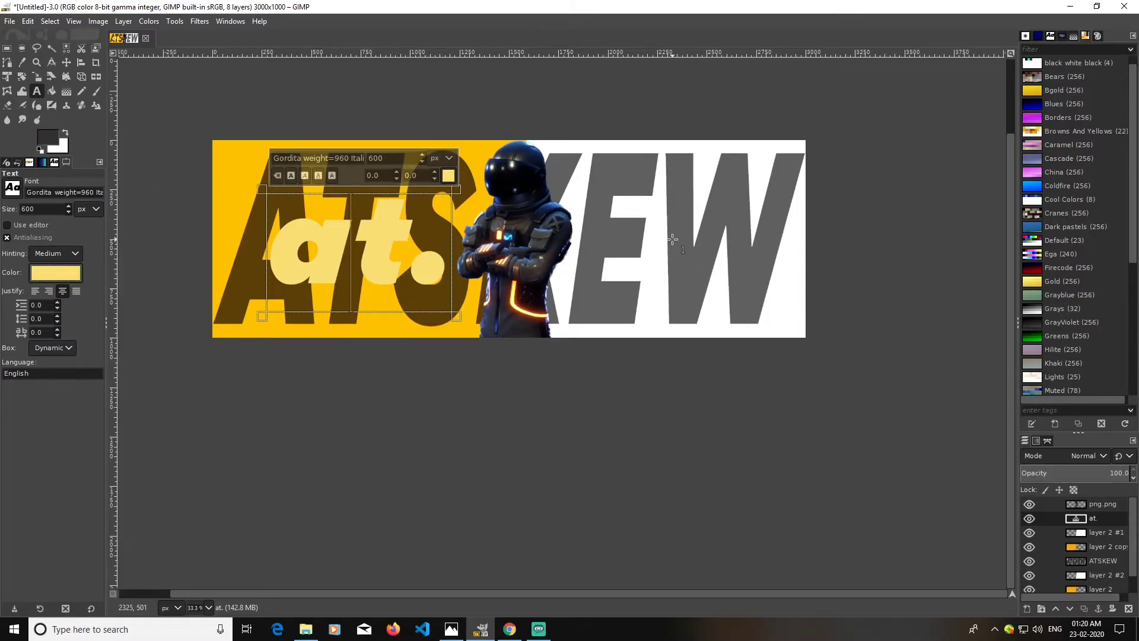
Add an 'atskew' text on the KEW letters and shift it up-left.
left_click(652, 238)
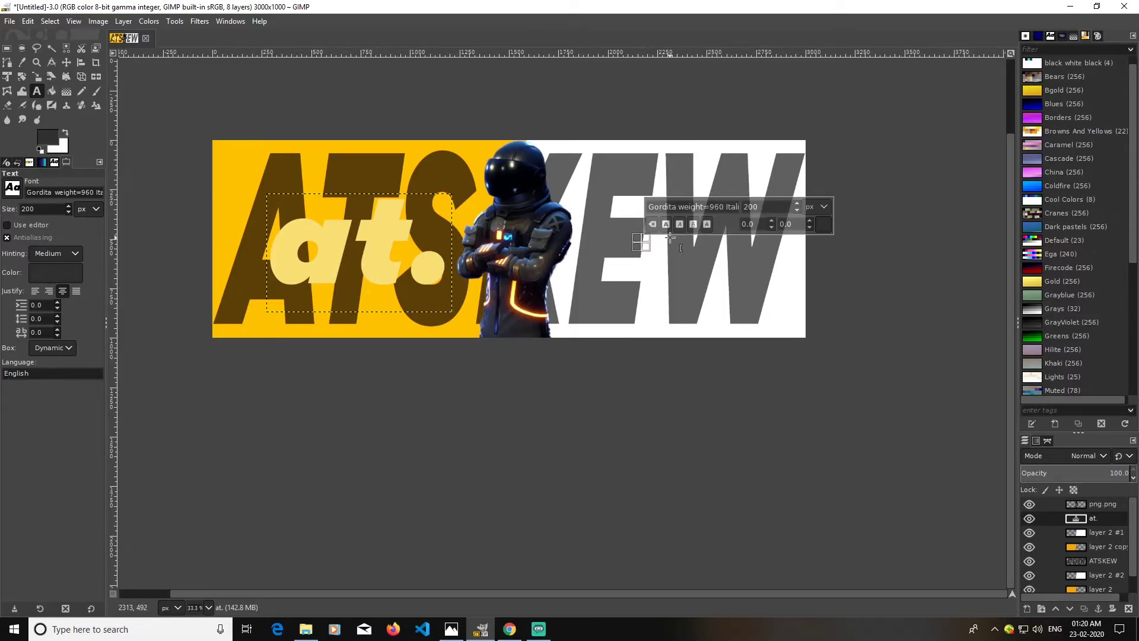
type("ats")
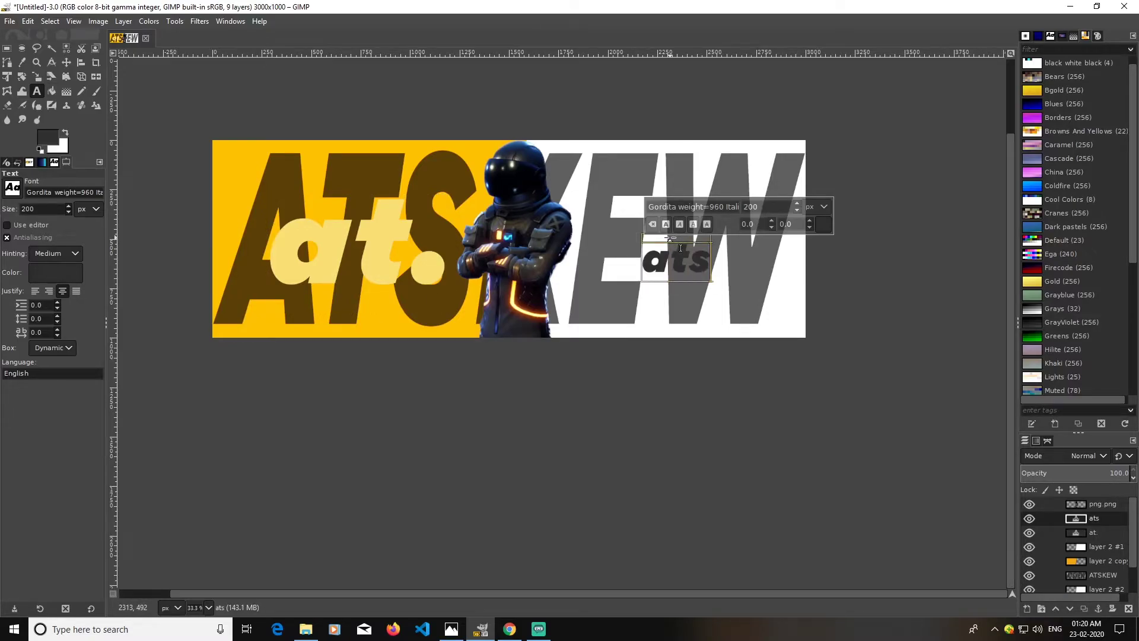
type("kew")
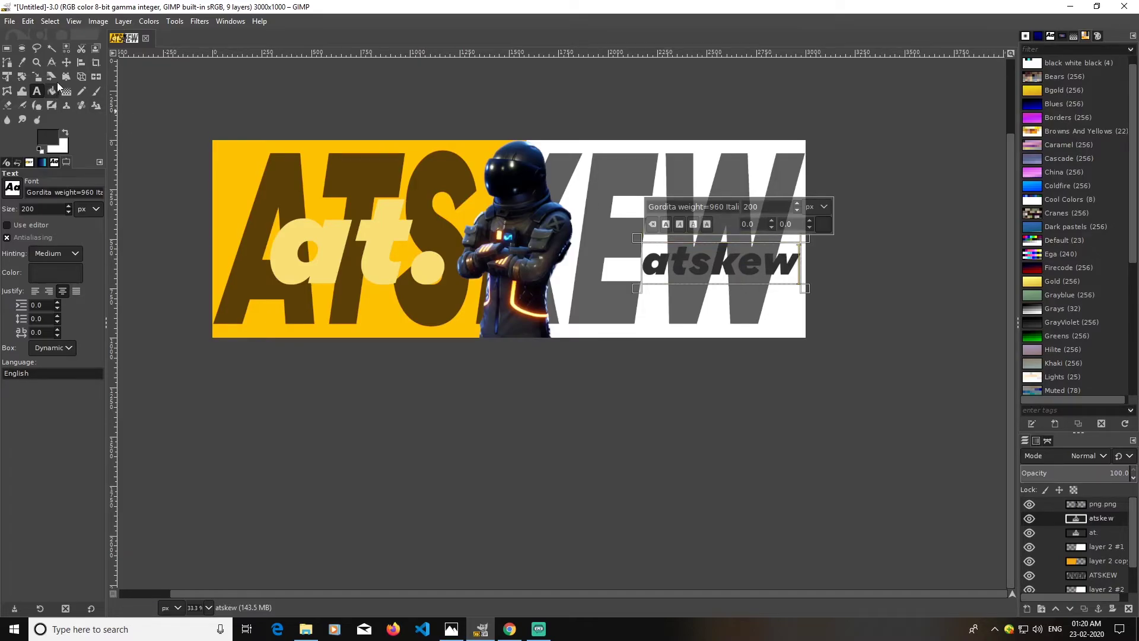
left_click(67, 62)
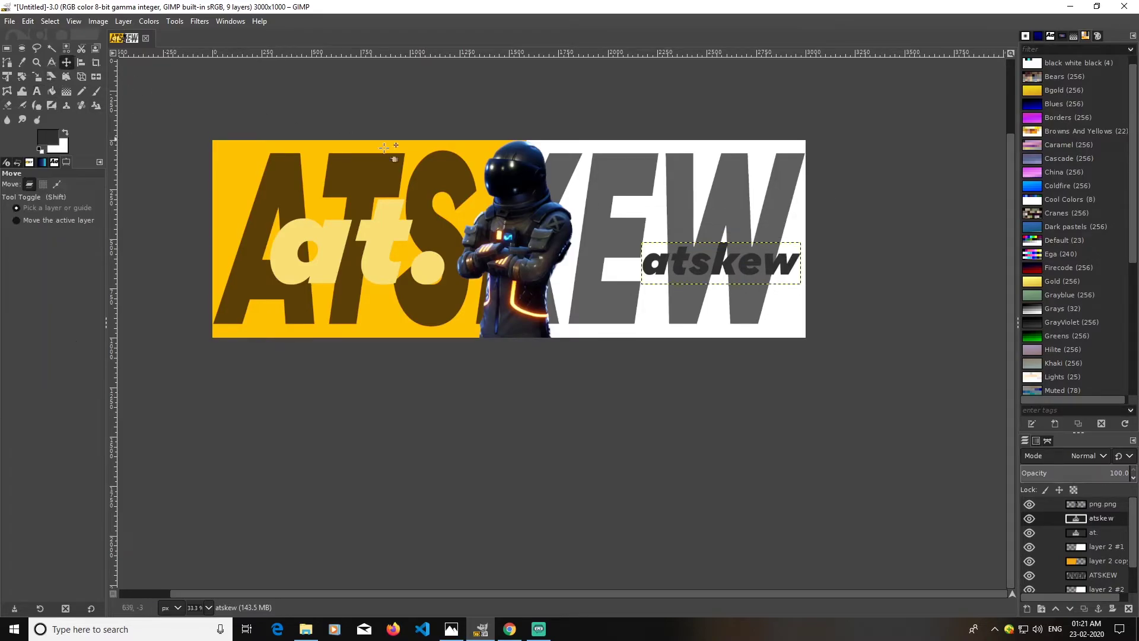
left_click_drag(721, 263, 705, 246)
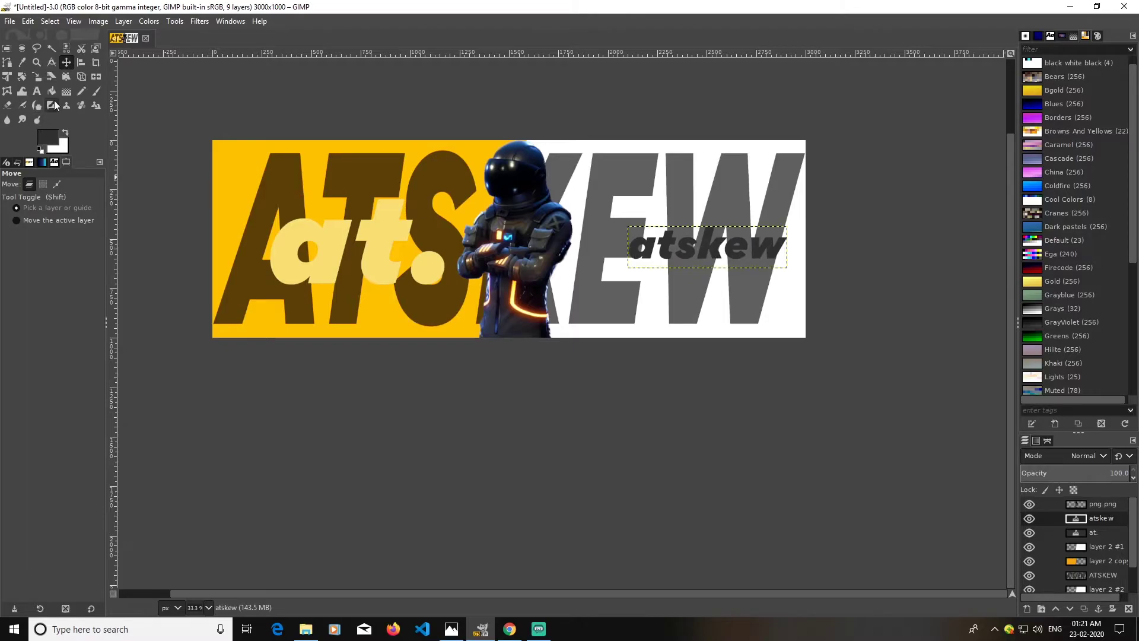
left_click(37, 91)
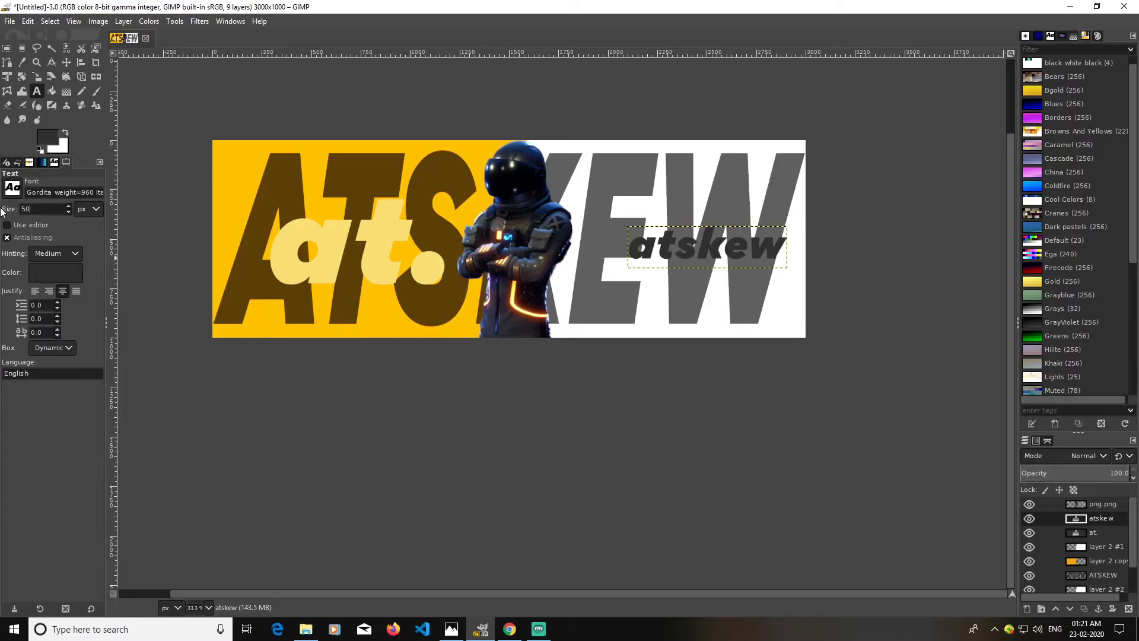
Add a 'TWITTER' label and move it up to sit just beneath 'atskew'.
left_click(624, 273)
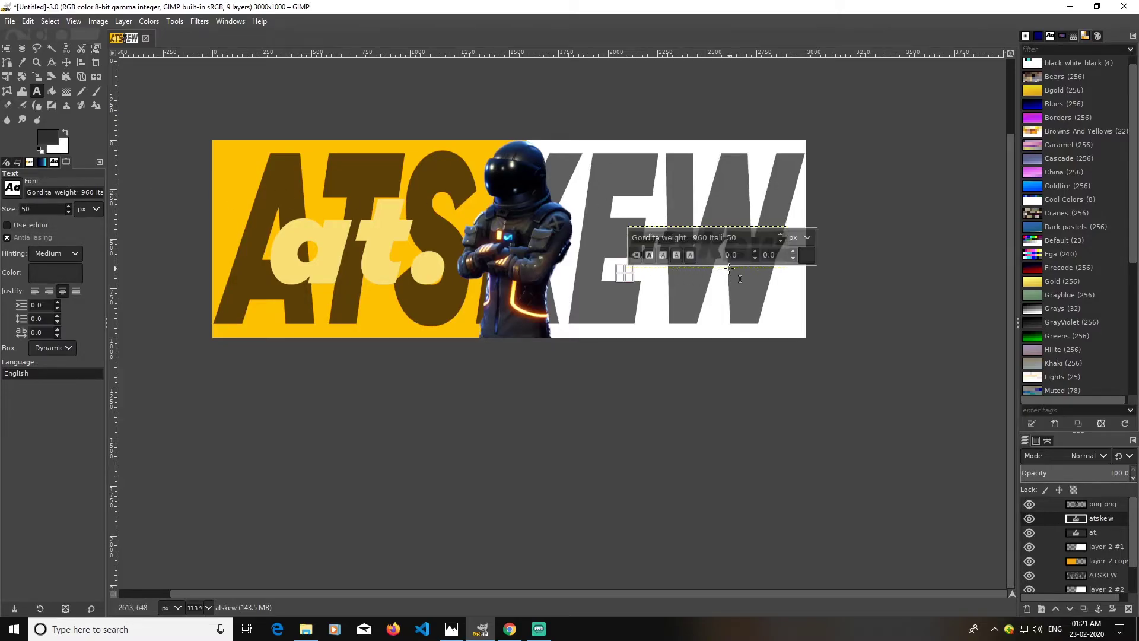
type("TWIT")
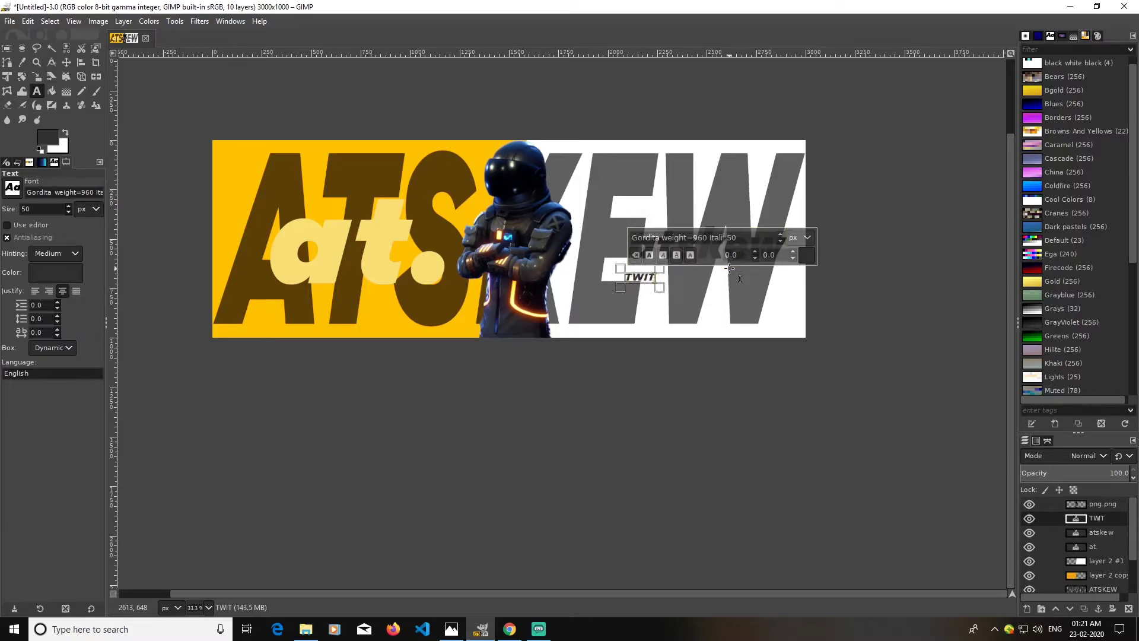
type("TER")
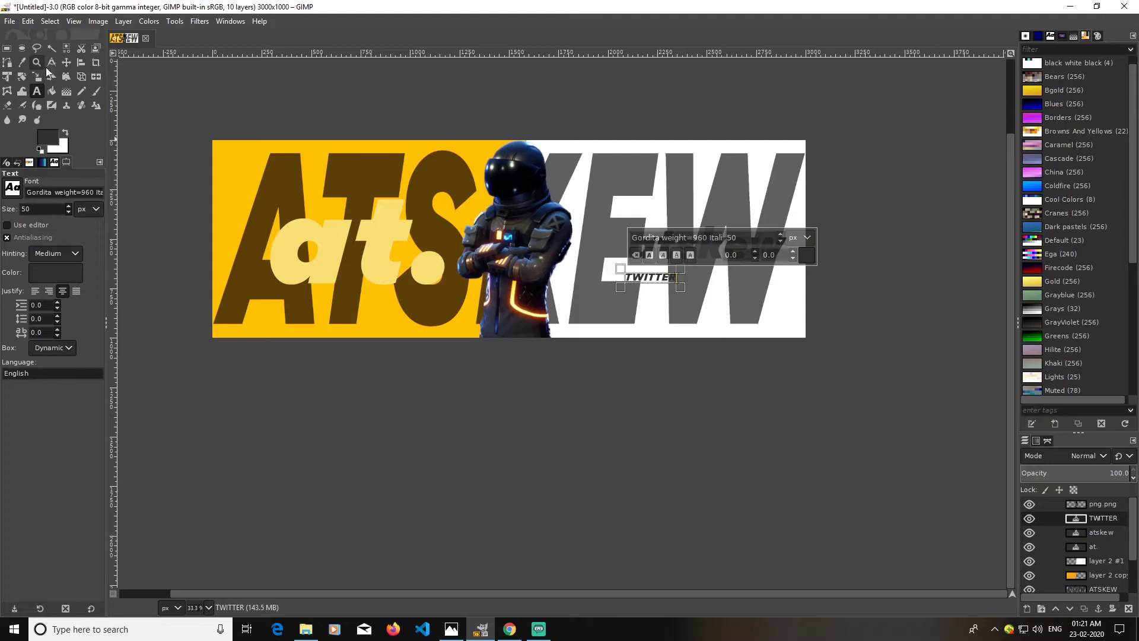
left_click(67, 61)
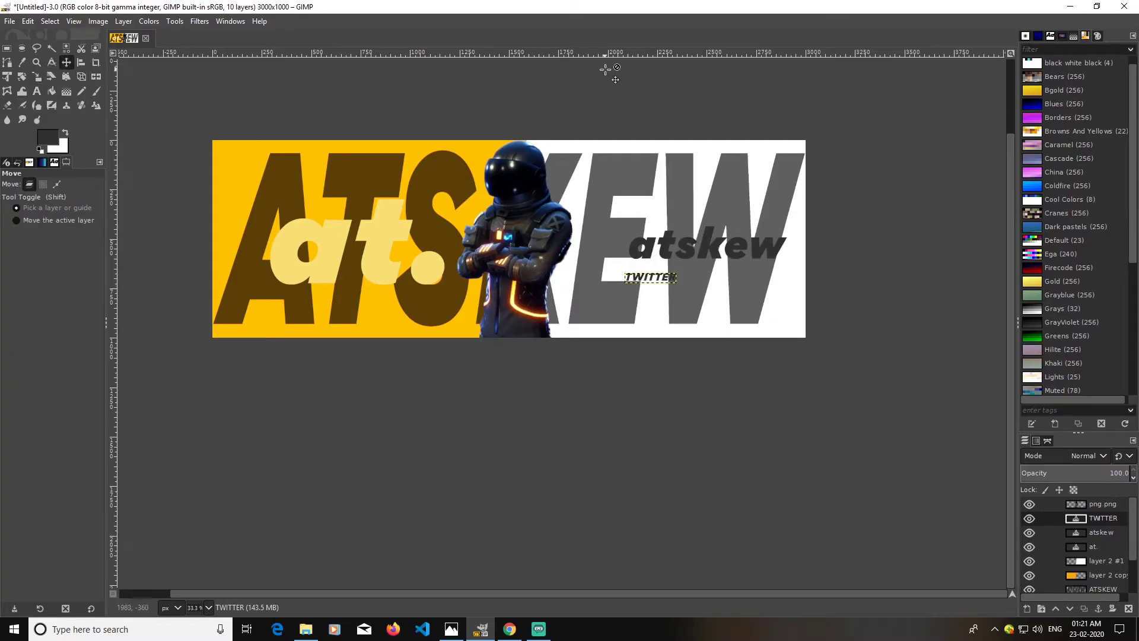
left_click_drag(618, 56, 657, 261)
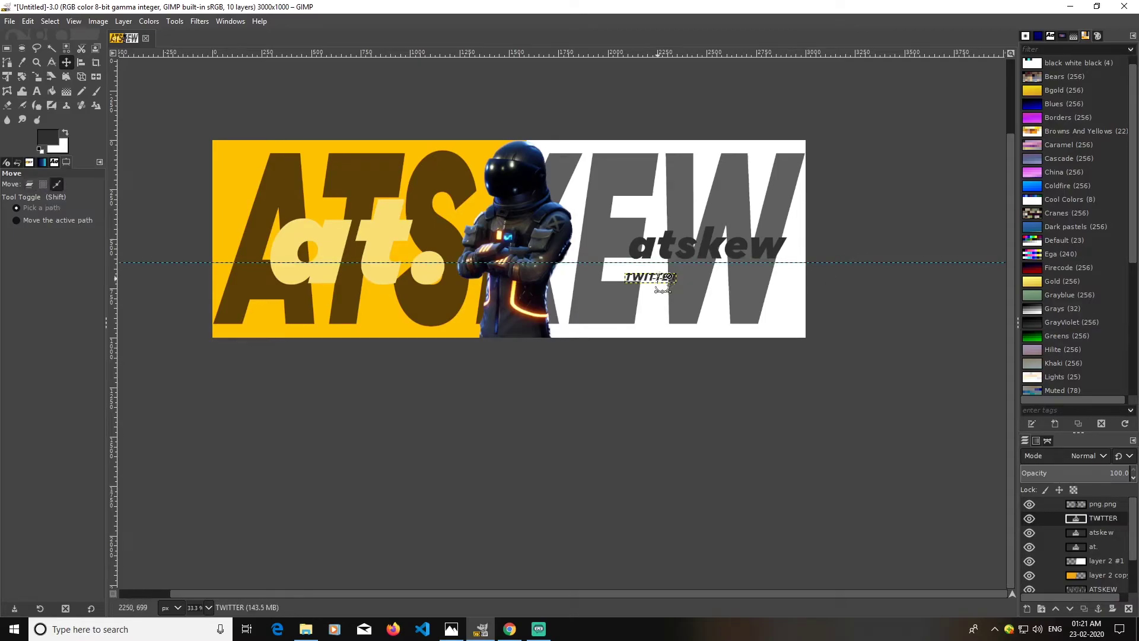
scroll(664, 282, "up", 2)
key("ctrl")
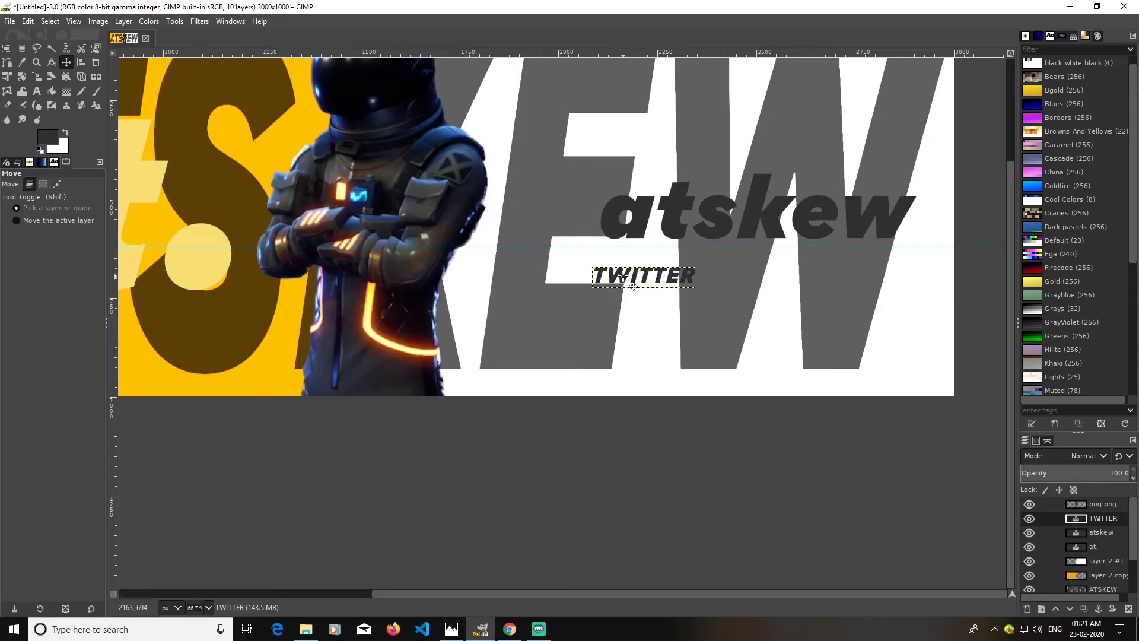
left_click_drag(632, 287, 635, 266)
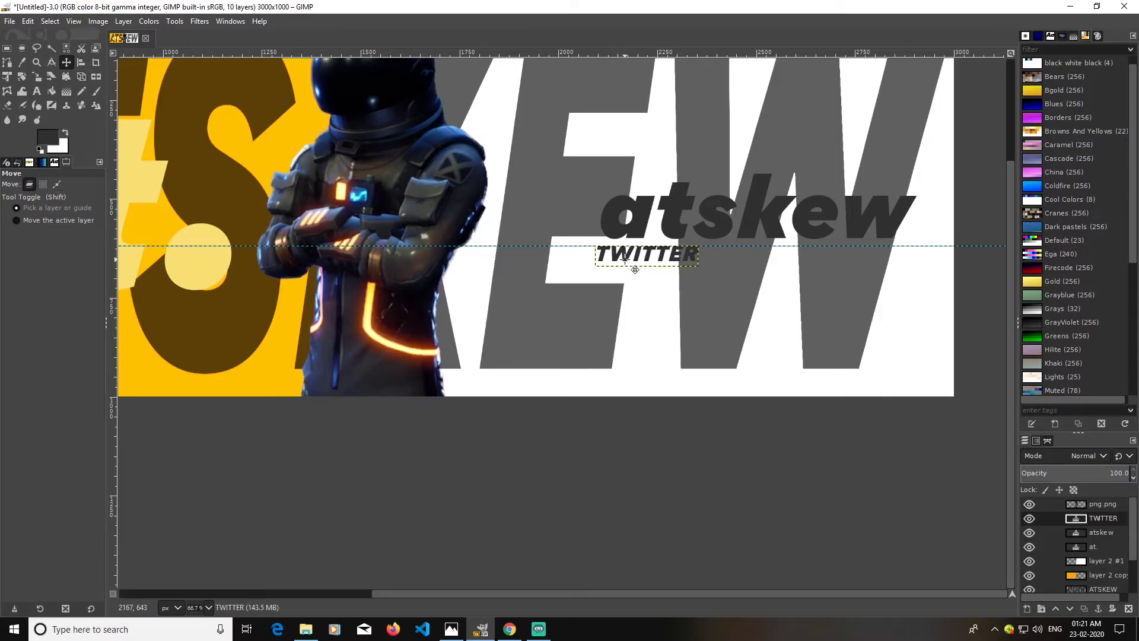
Add 50 px 'FACEBOOK' and 'INSTAGRAM' text labels on the KEW side.
left_click(36, 91)
left_click(736, 249)
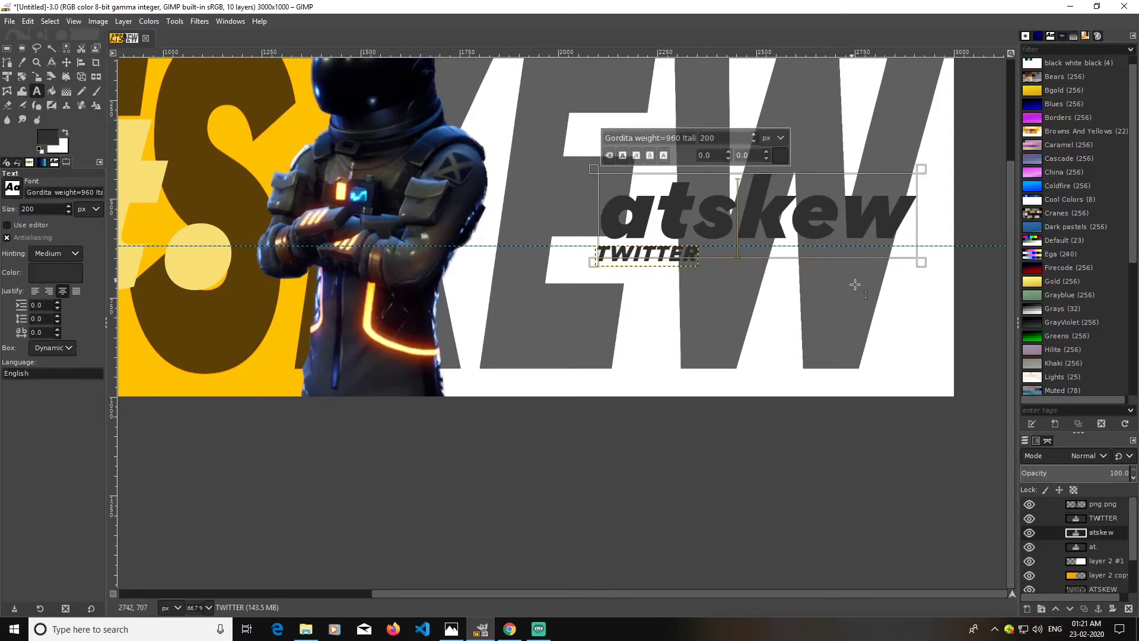
left_click(735, 273)
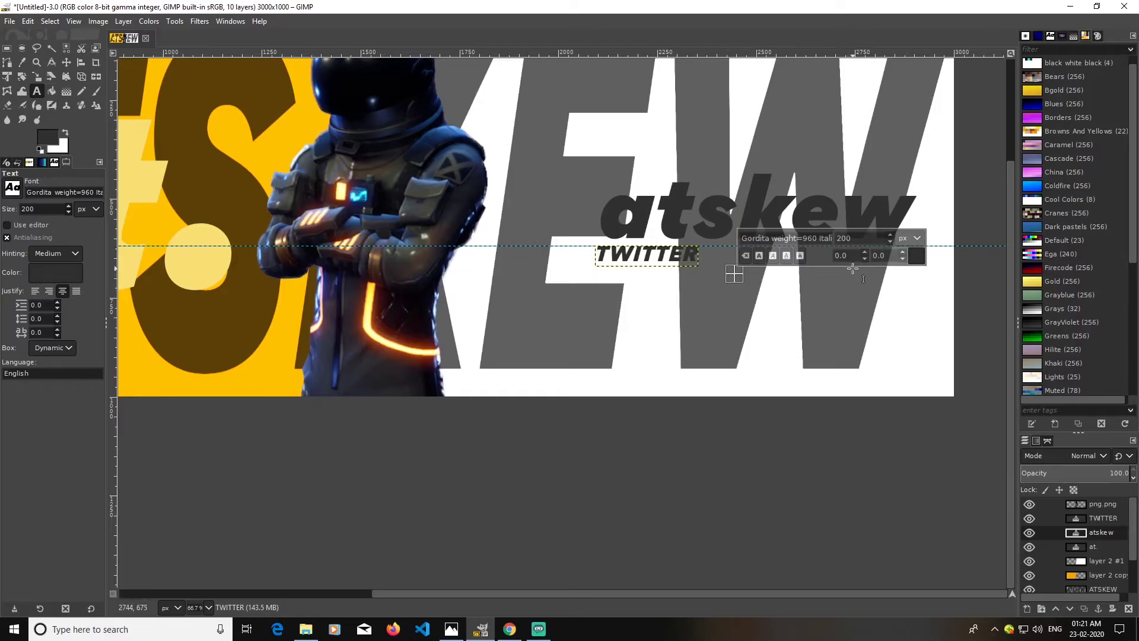
type("FACEBOO")
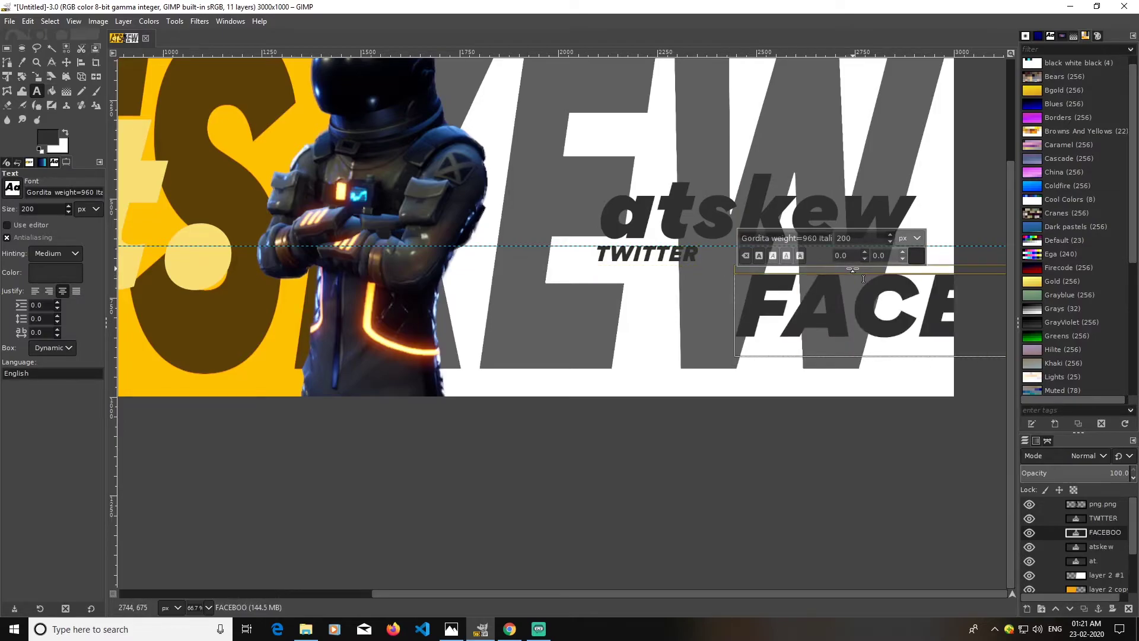
type("K")
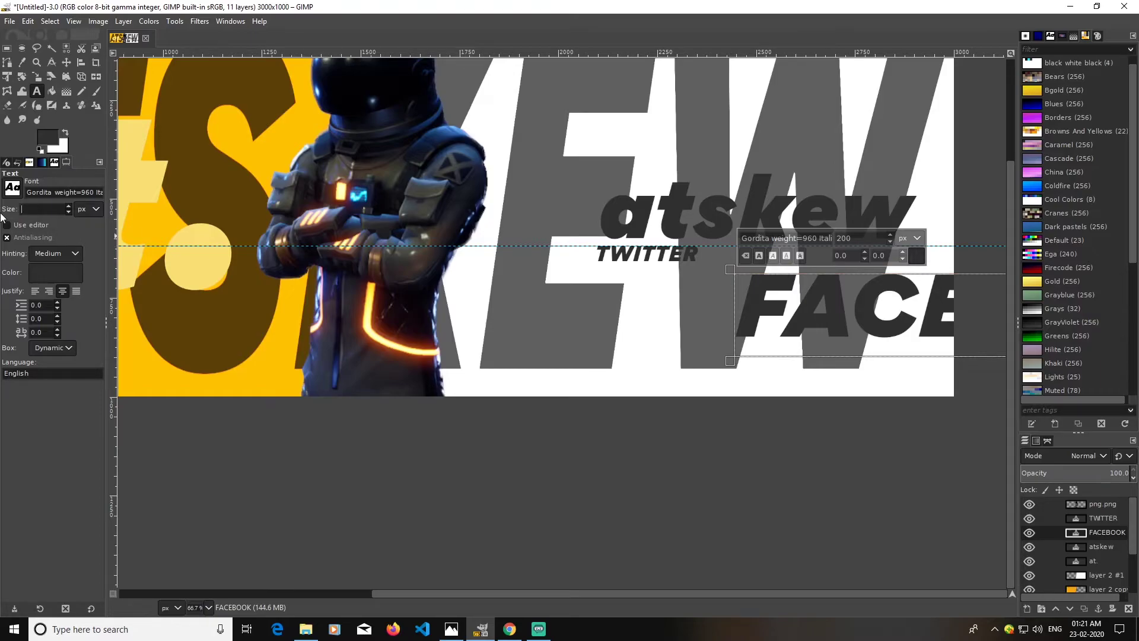
key("Return")
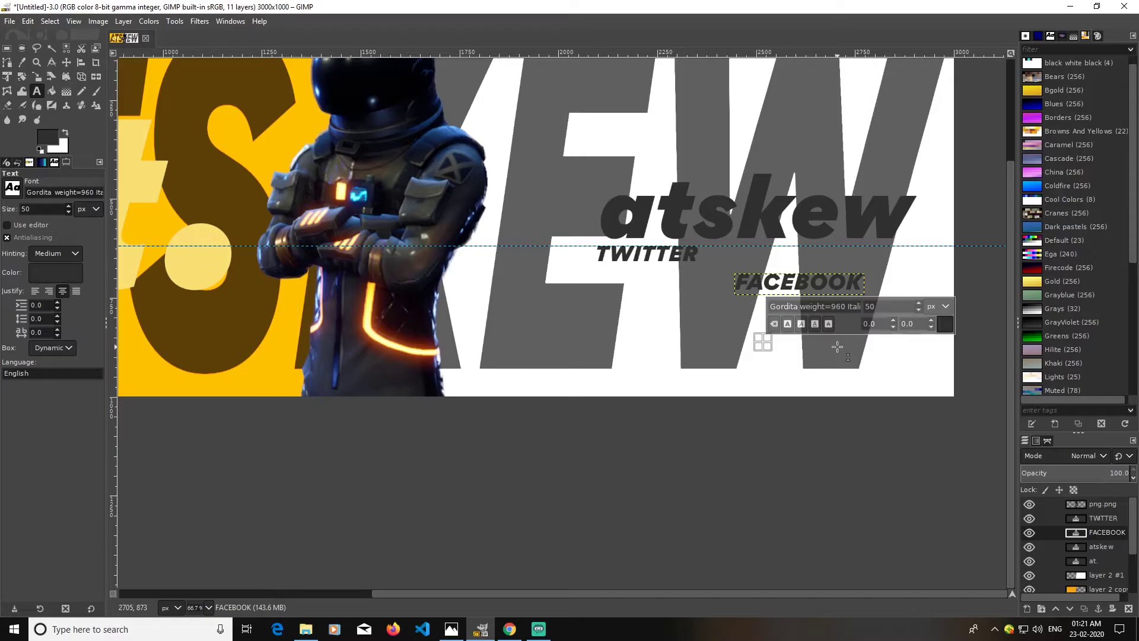
type("INST")
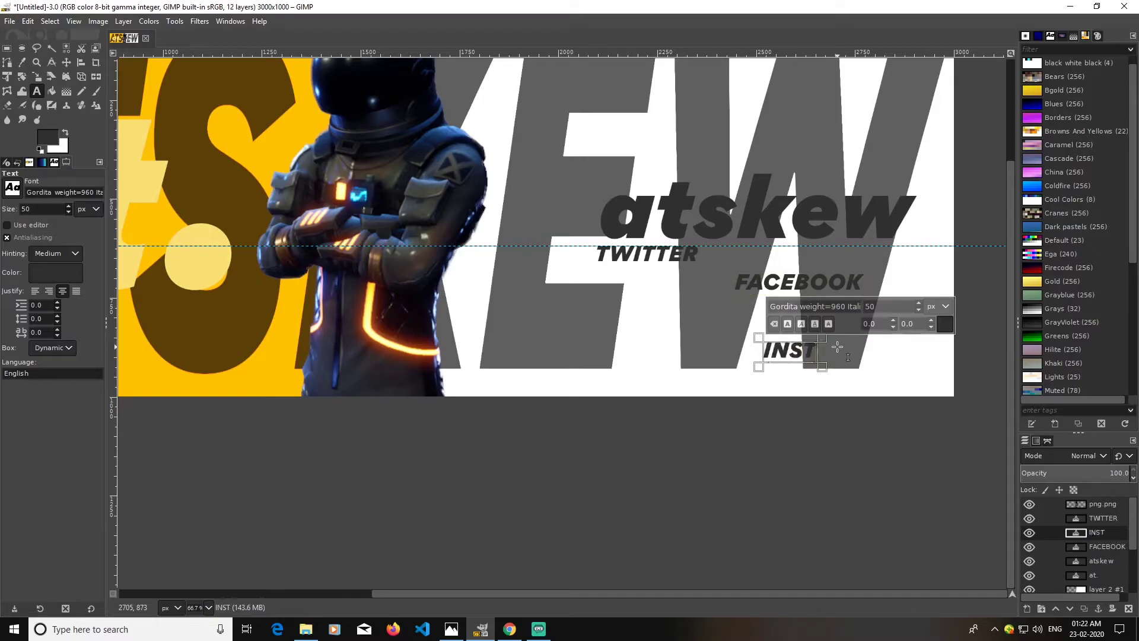
type("AGRAM")
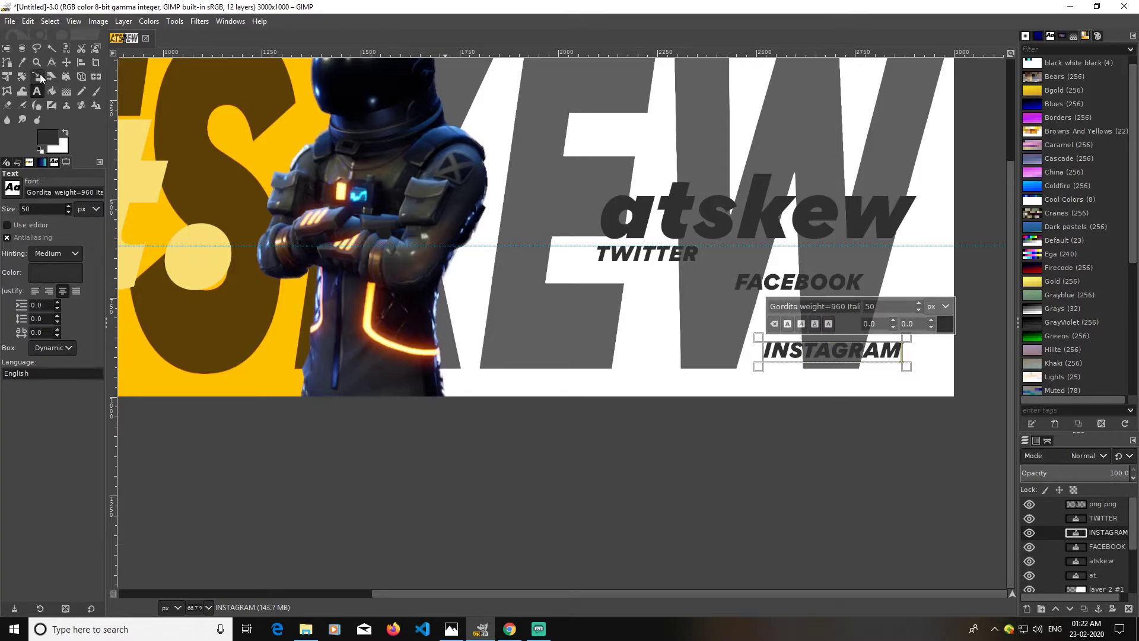
Place FACEBOOK beside TWITTER, raise INSTAGRAM, and nudge atskew slightly left.
left_click(66, 62)
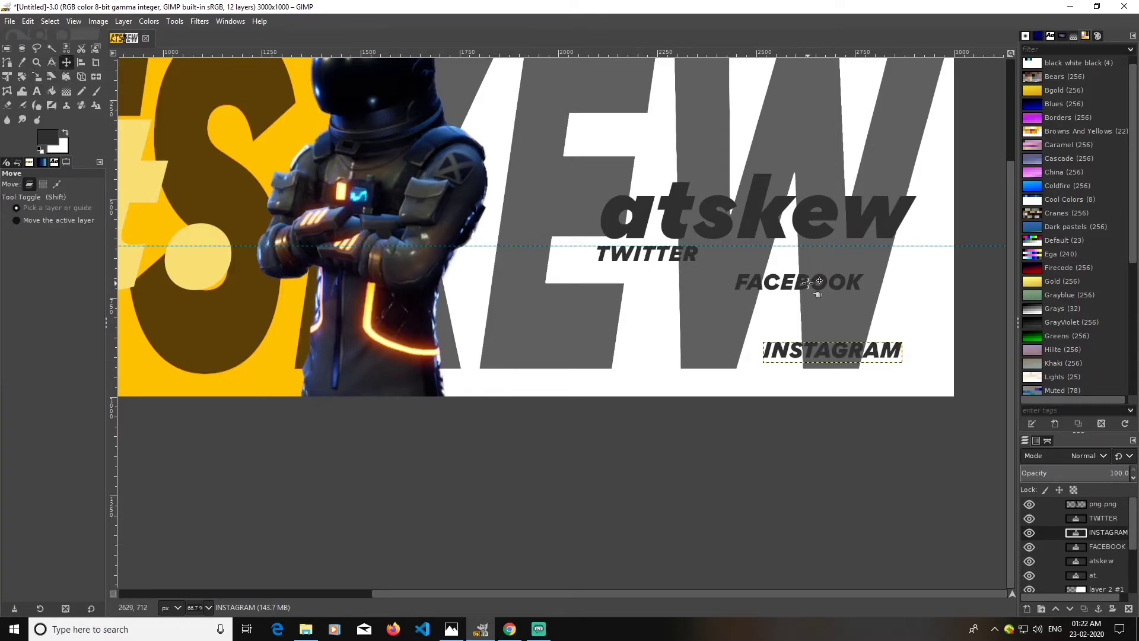
left_click_drag(806, 285, 782, 256)
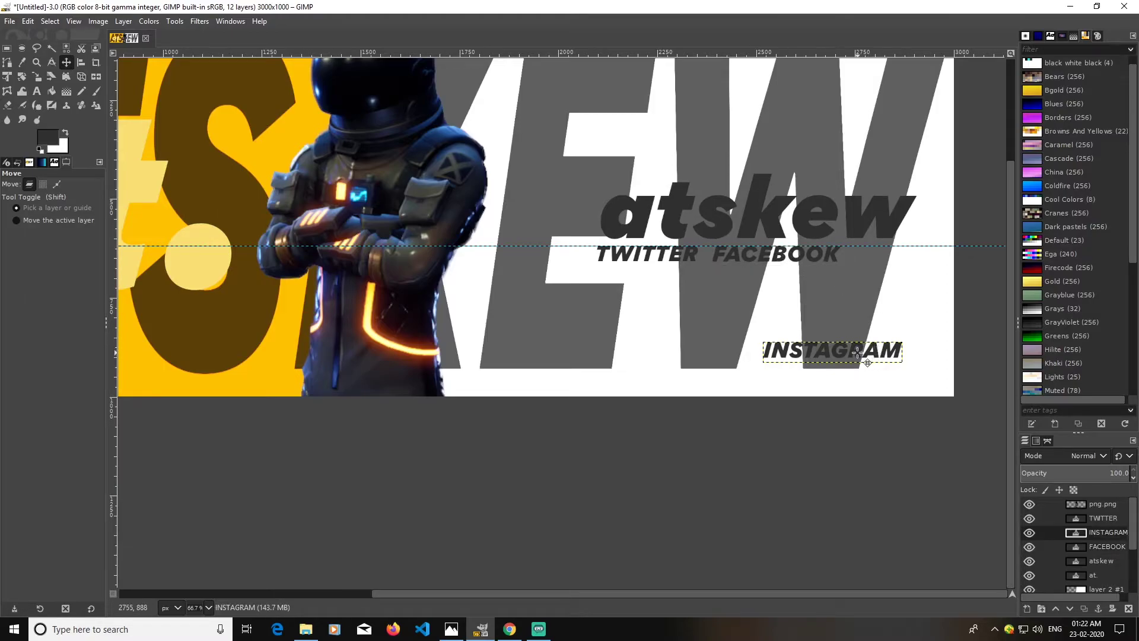
left_click_drag(865, 350, 847, 321)
left_click_drag(798, 212, 791, 219)
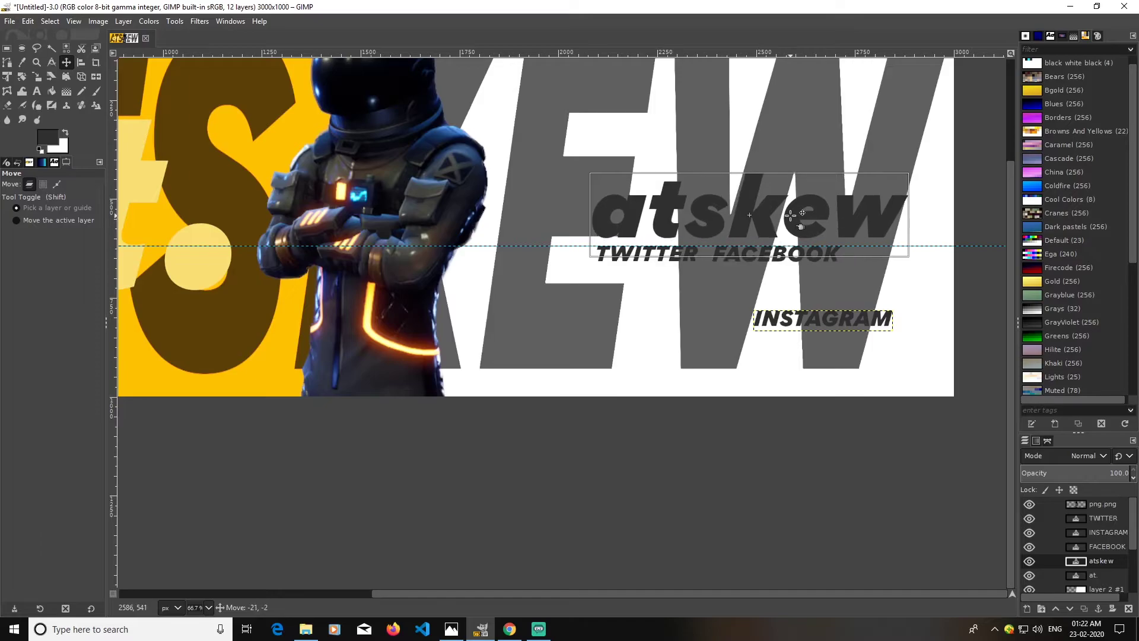
left_click(768, 319)
scroll(679, 261, "down", 3)
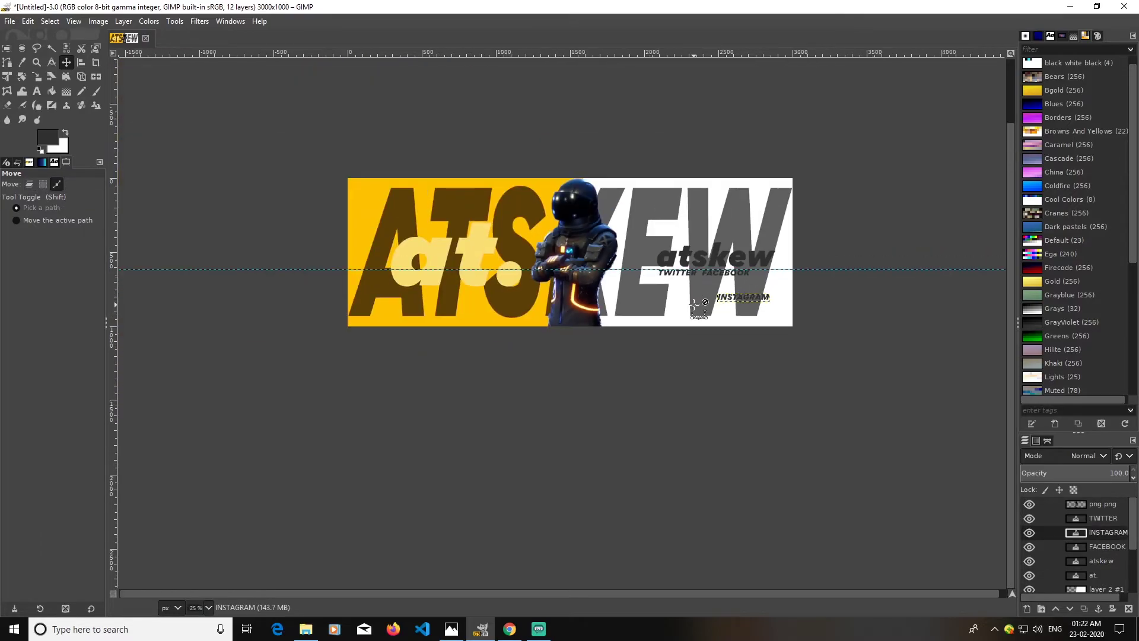
scroll(697, 303, "up", 2)
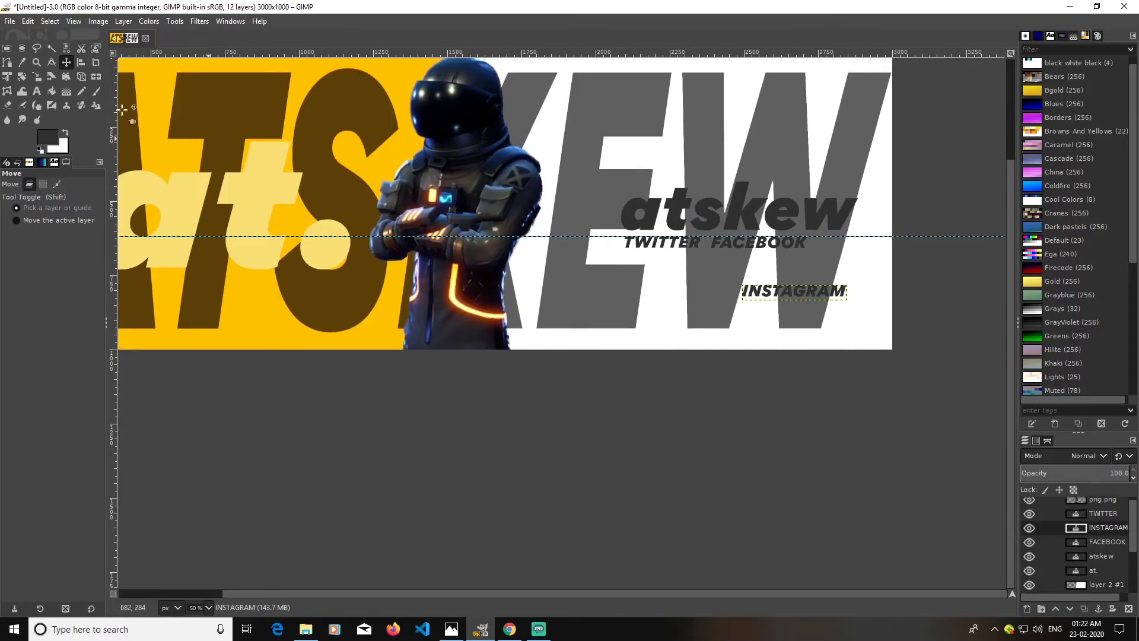
Set the TWITTER, FACEBOOK and INSTAGRAM text sizes to 30 px.
left_click(36, 91)
left_click(679, 250)
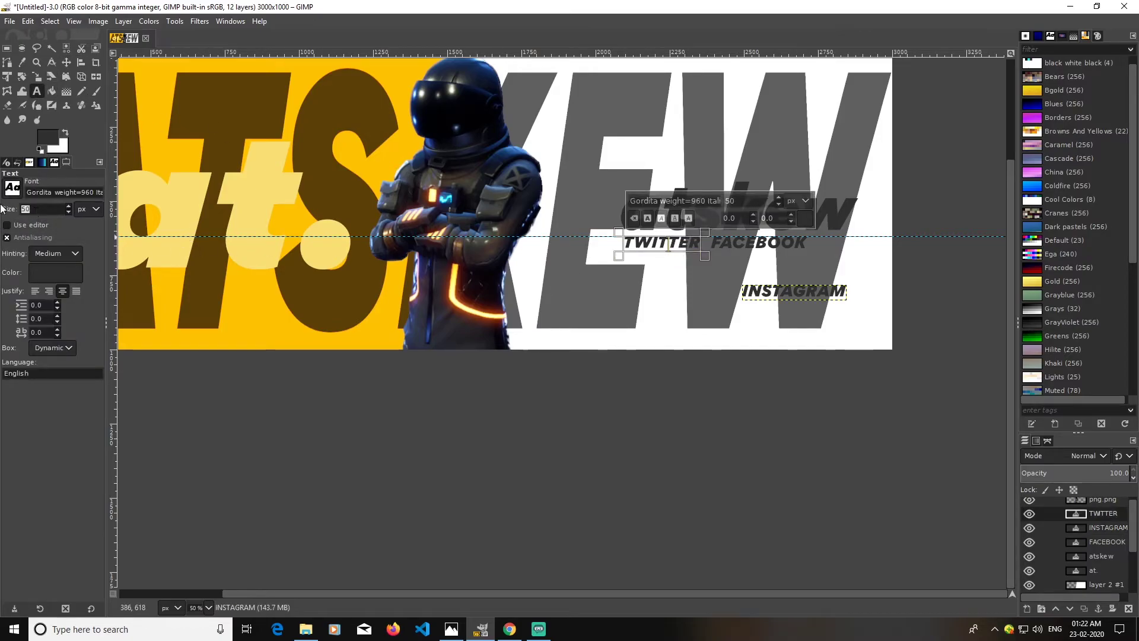
type("30")
key("Return")
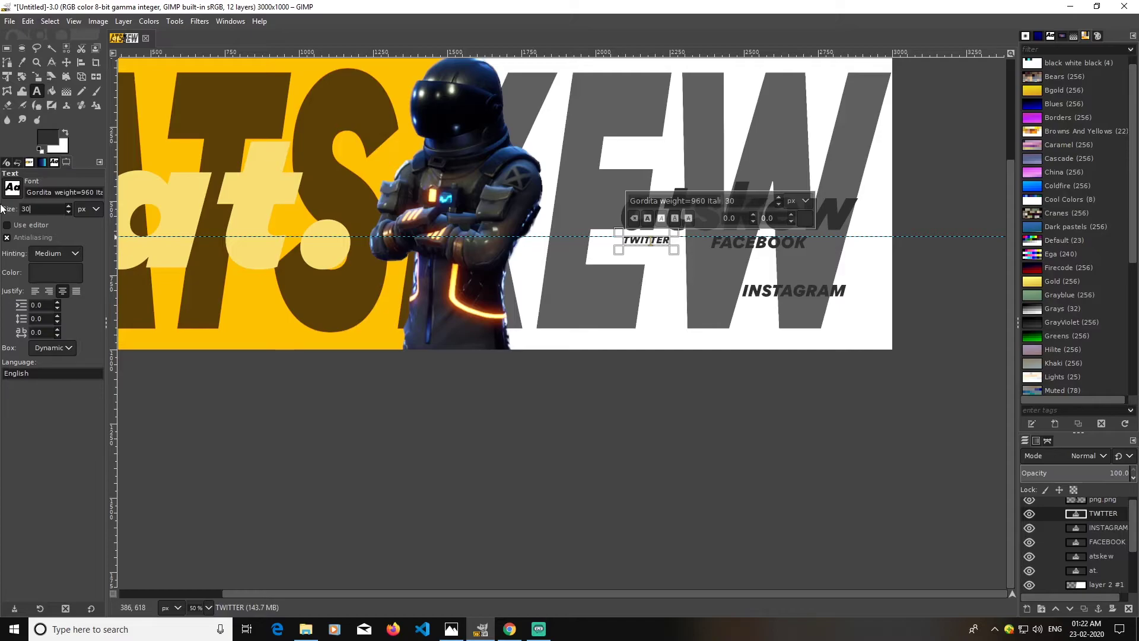
left_click(763, 242)
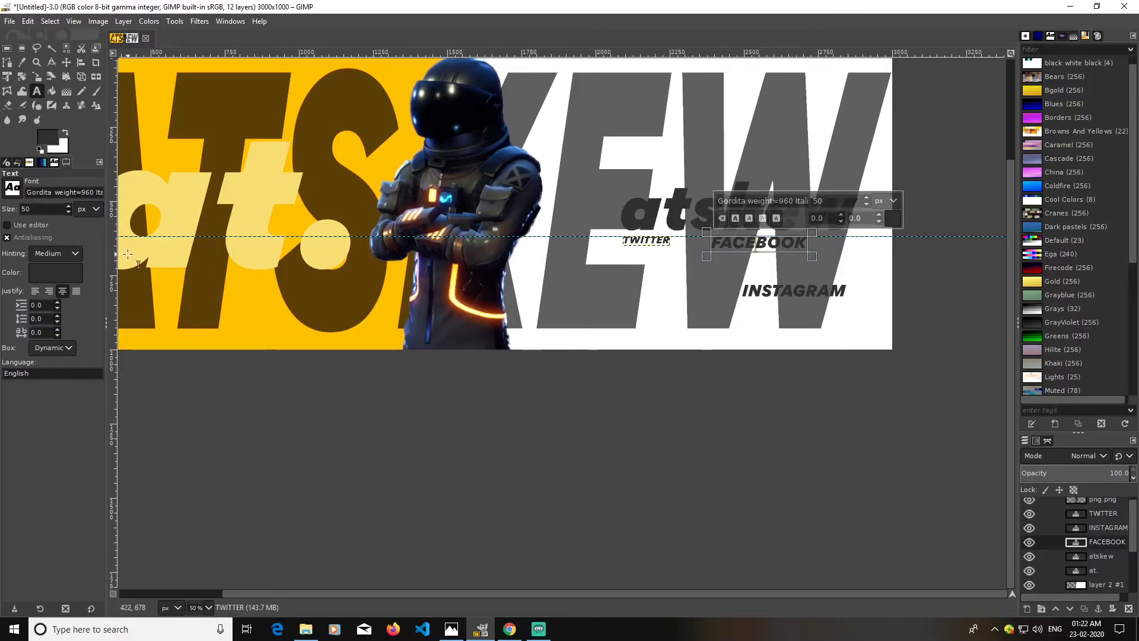
left_click_drag(40, 209, 1, 207)
type("30")
key("Return")
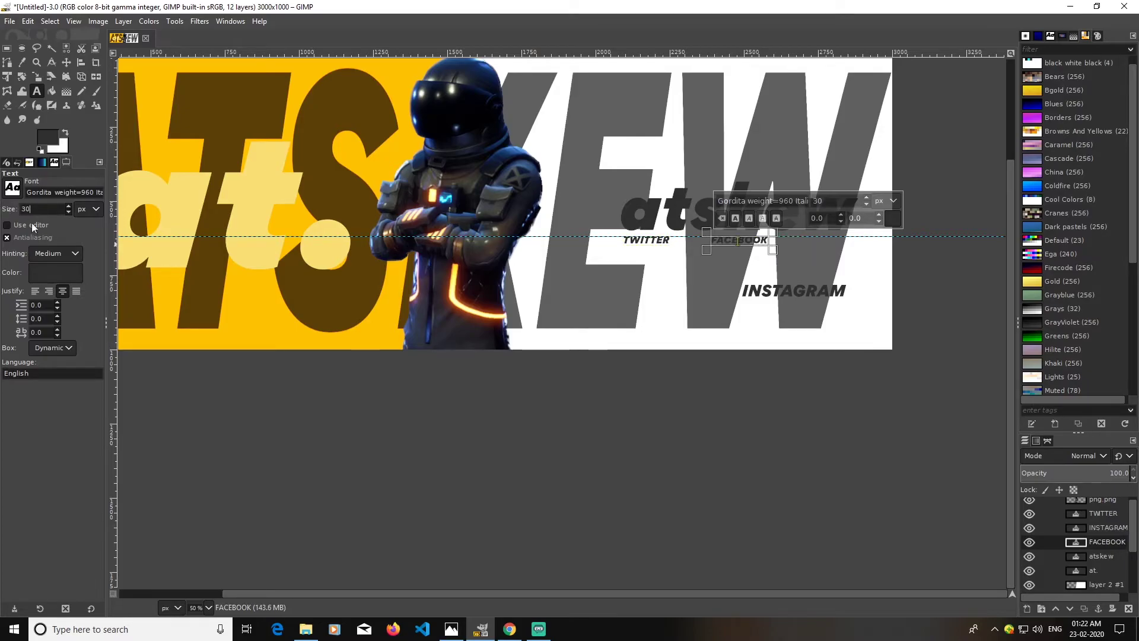
left_click(810, 291)
key("BackSpace")
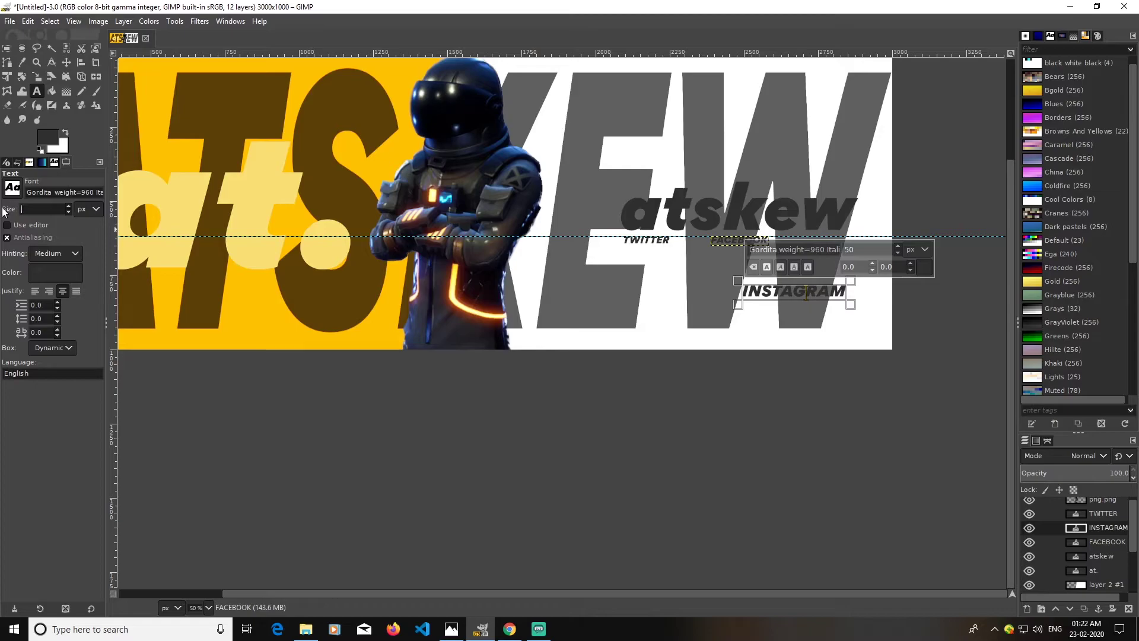
type("30")
key("Return")
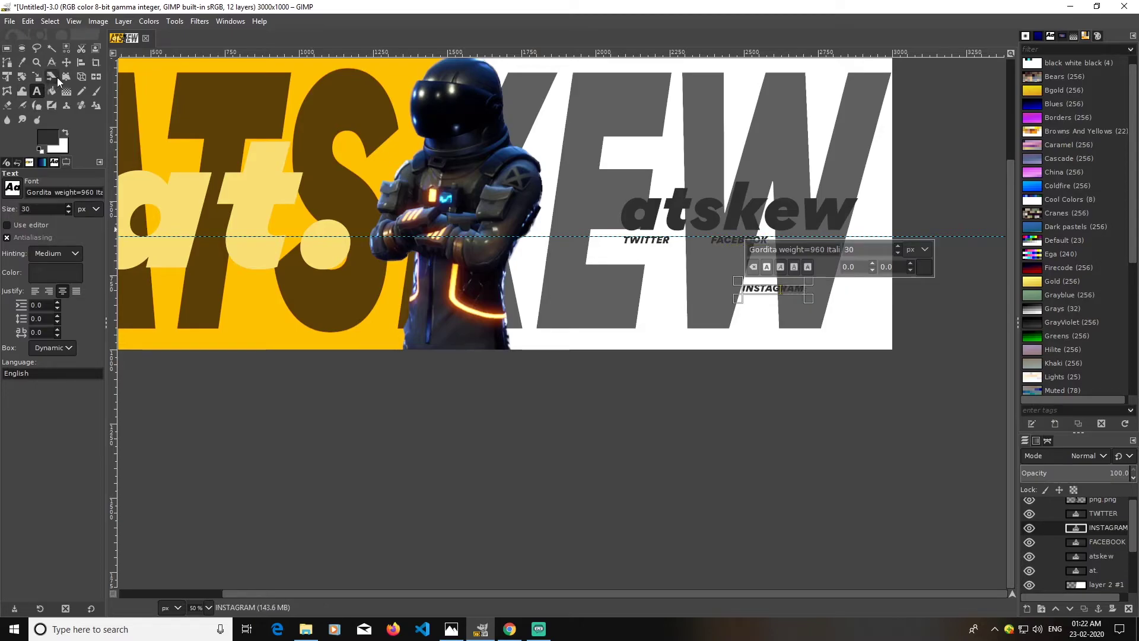
Move INSTAGRAM up into the row beside FACEBOOK.
left_click(67, 63)
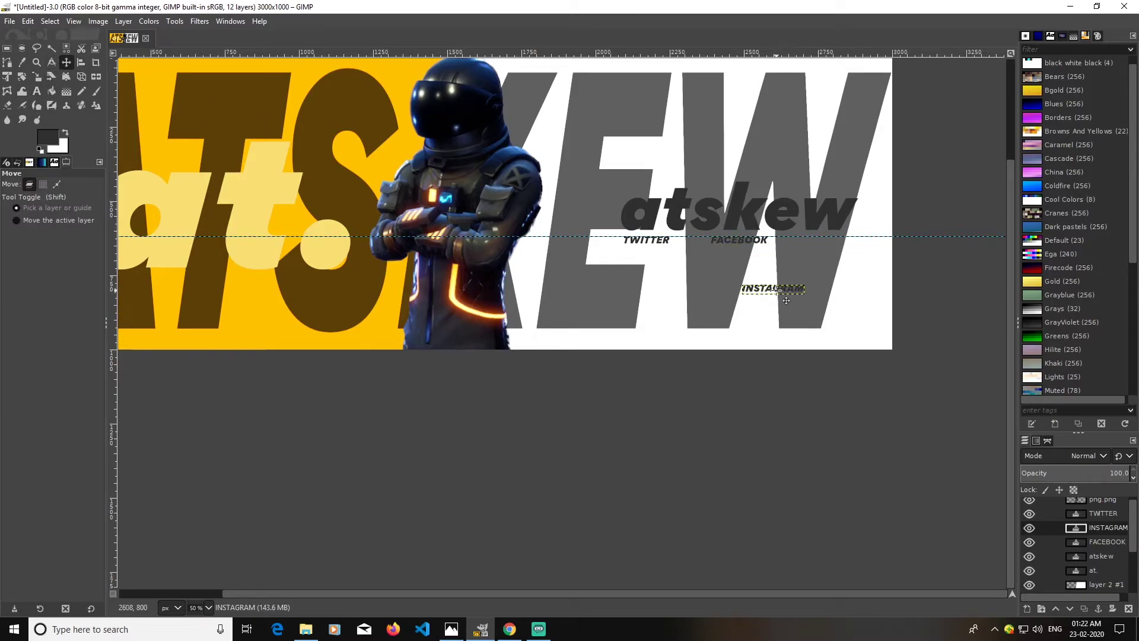
left_click_drag(786, 301, 834, 254)
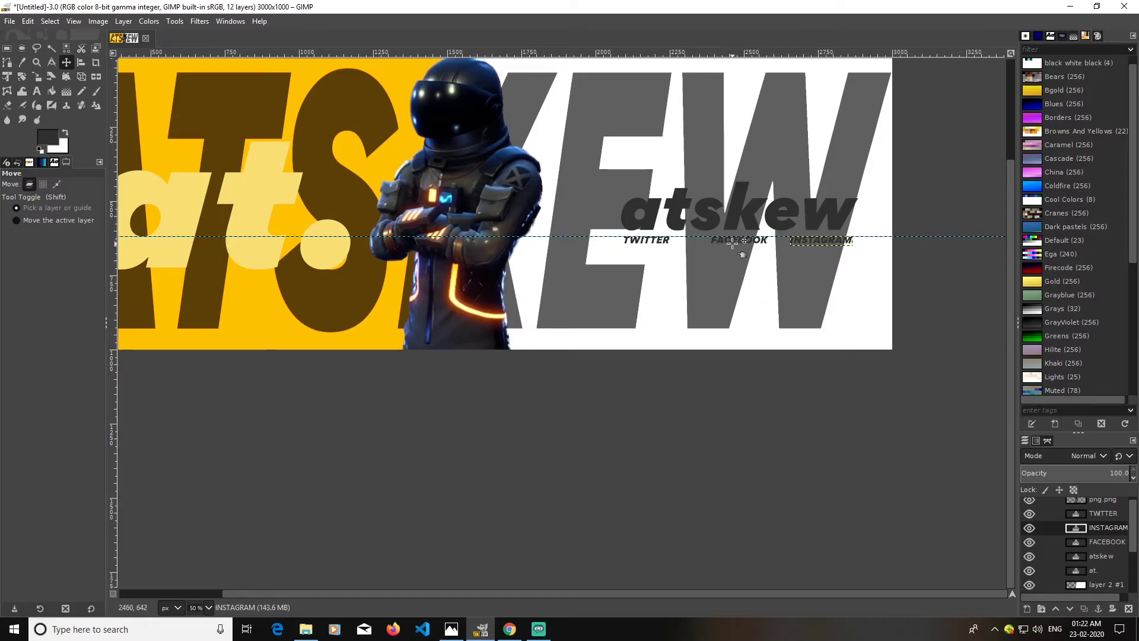
left_click(642, 240)
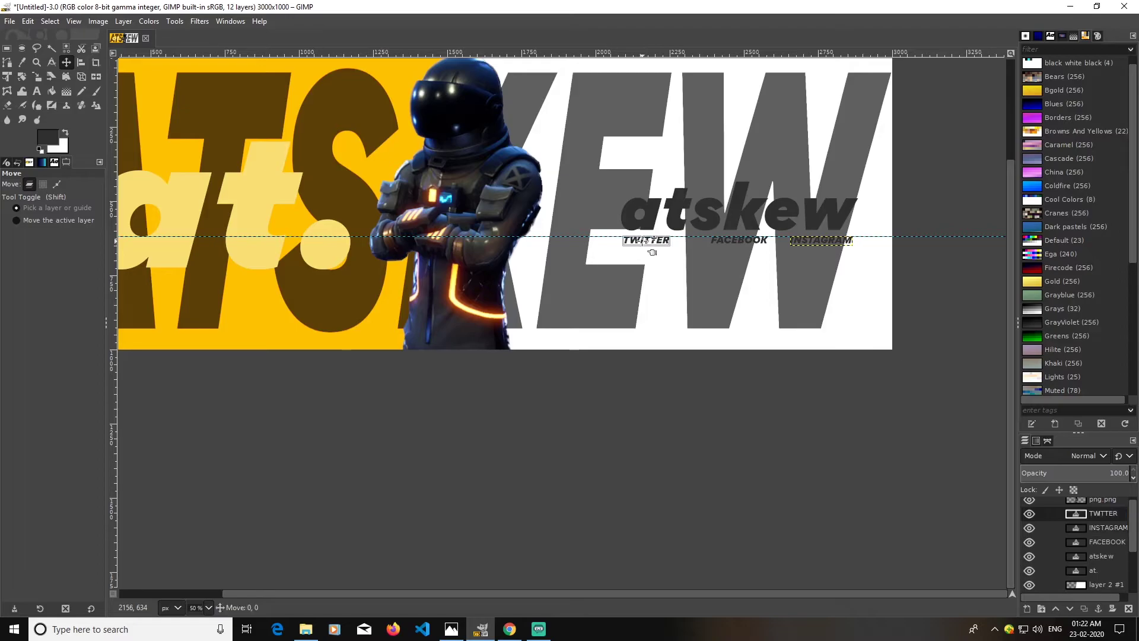
Undo the last change, remove the horizontal guide, and select layer 2 #1.
key("ctrl+z")
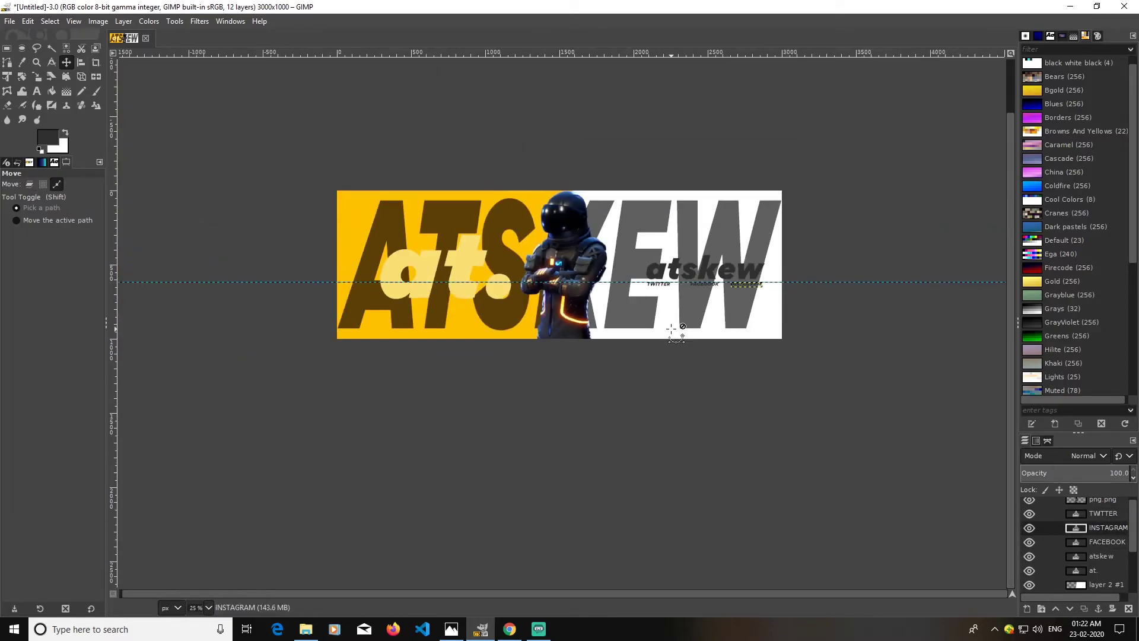
scroll(674, 330, "down", 2)
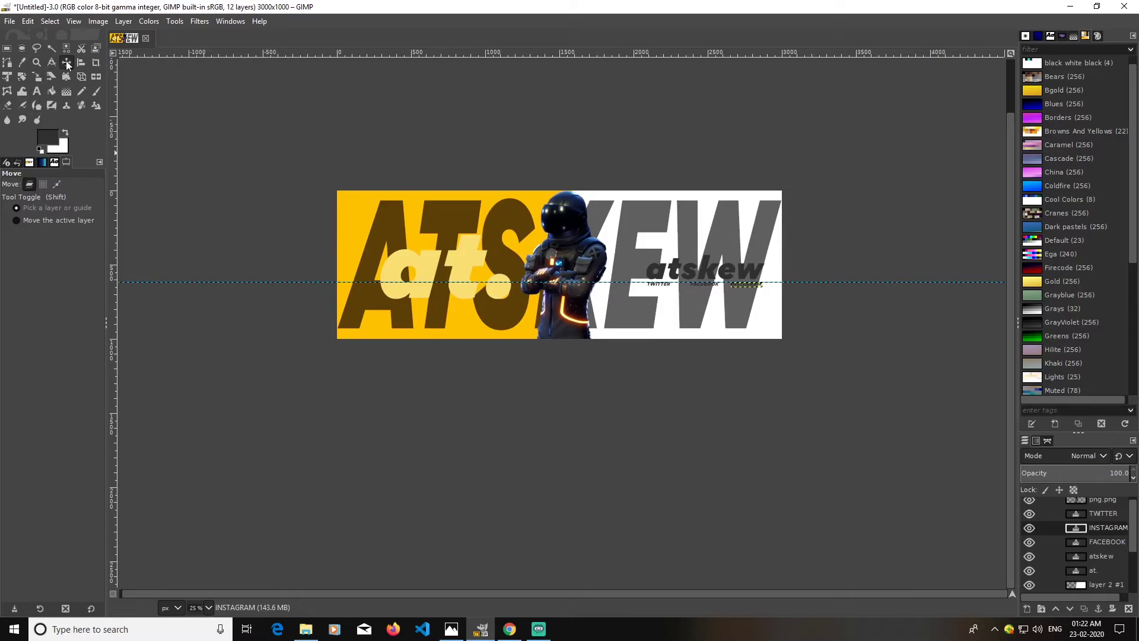
left_click_drag(275, 286, 330, 52)
scroll(1087, 572, "down", 2)
left_click(1095, 553)
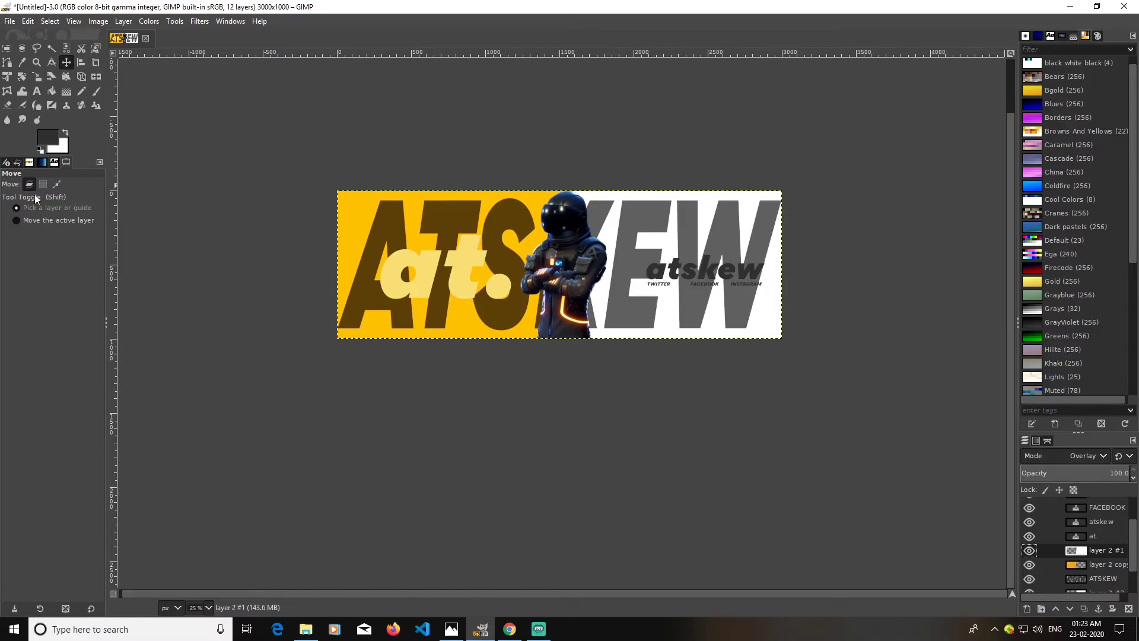
Enlarge the TWITTER, FACEBOOK and INSTAGRAM labels to 40 px.
left_click(36, 92)
left_click(671, 292)
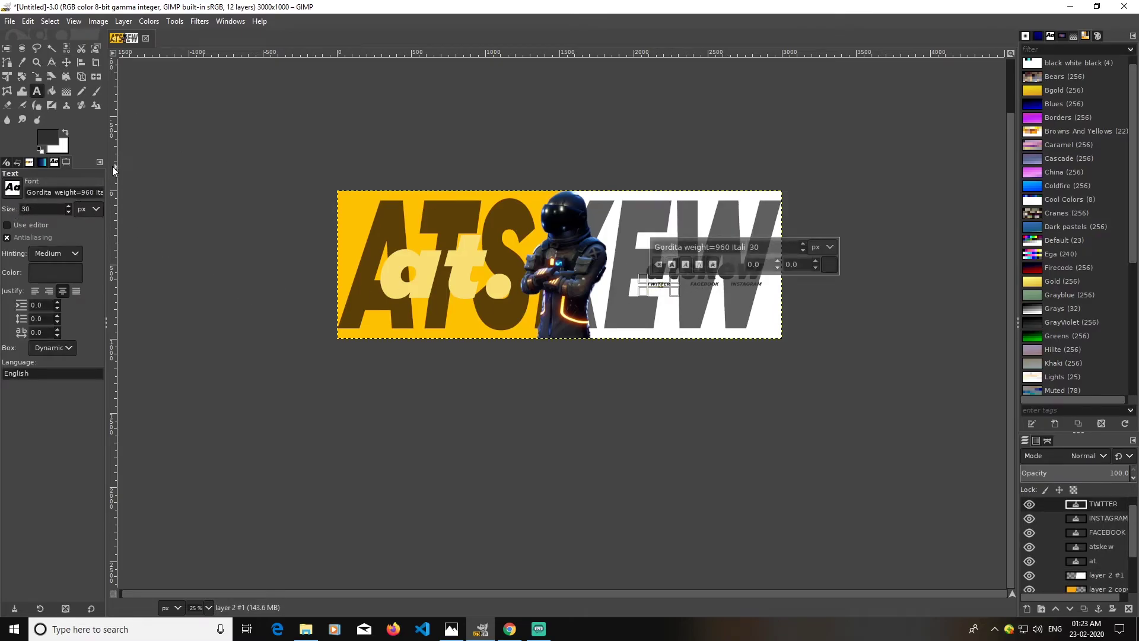
key("BackSpace")
type("4")
key("Return")
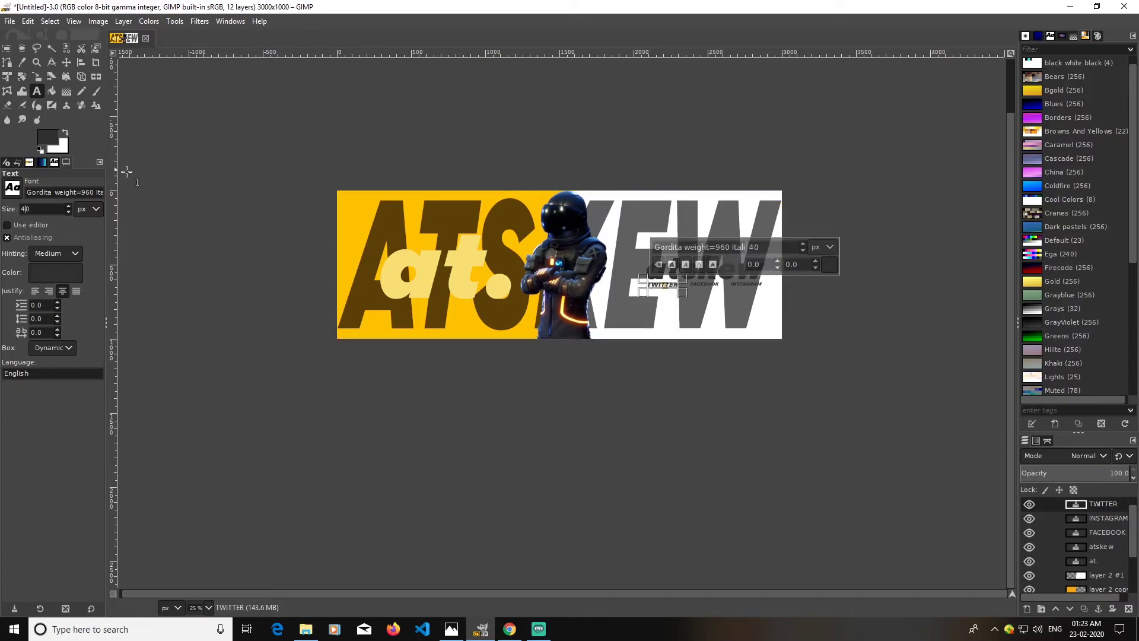
left_click(707, 284)
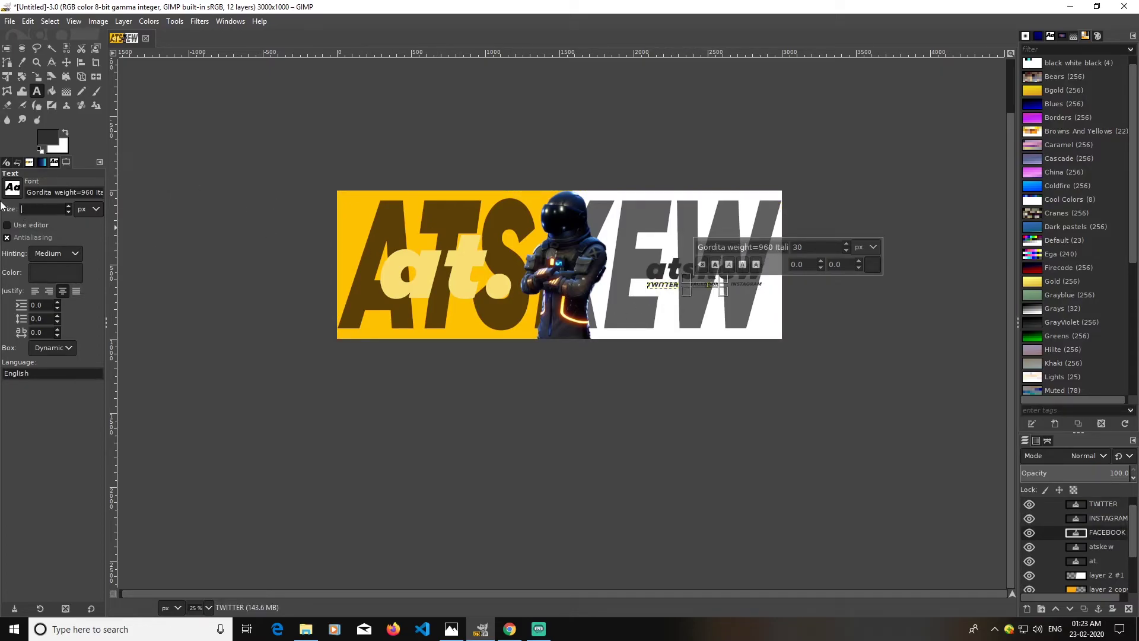
key("Return")
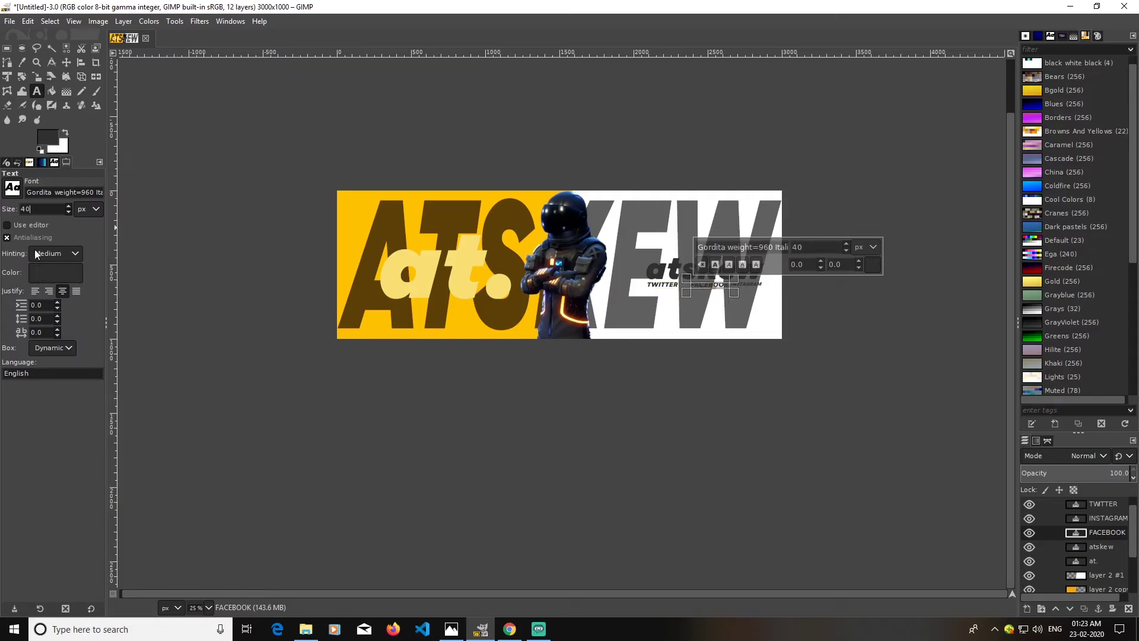
left_click(761, 288)
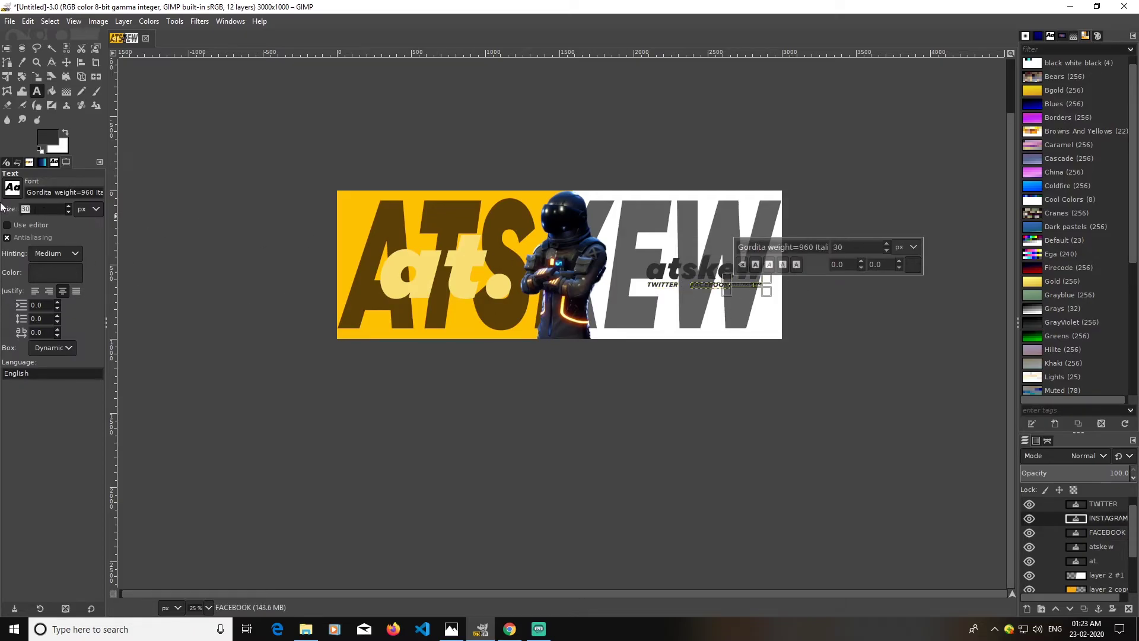
type("40")
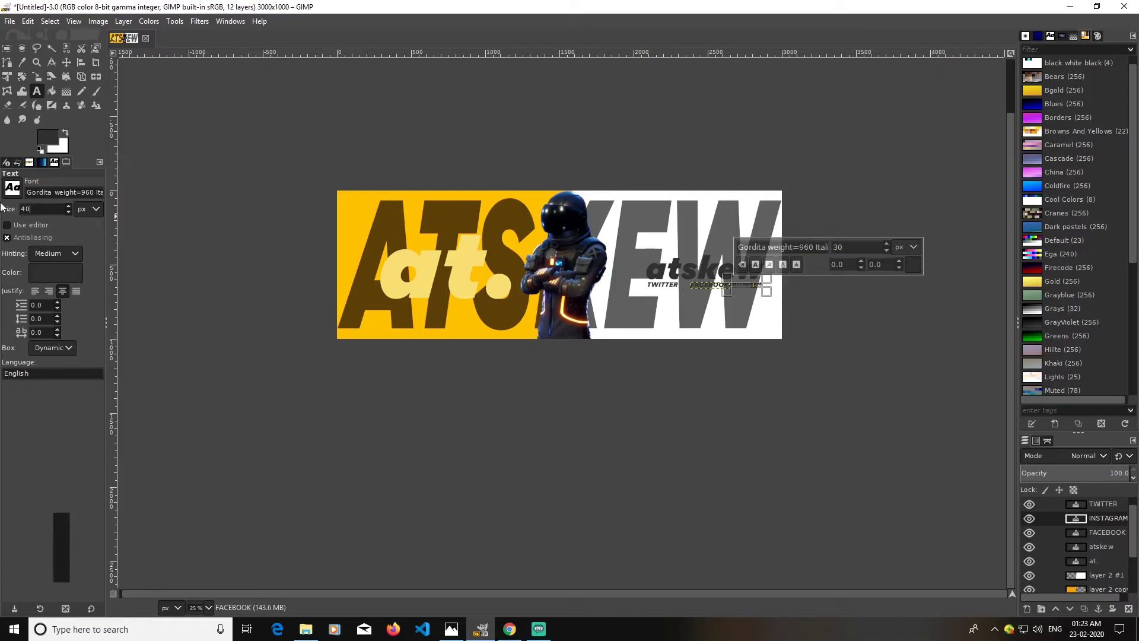
key("Return")
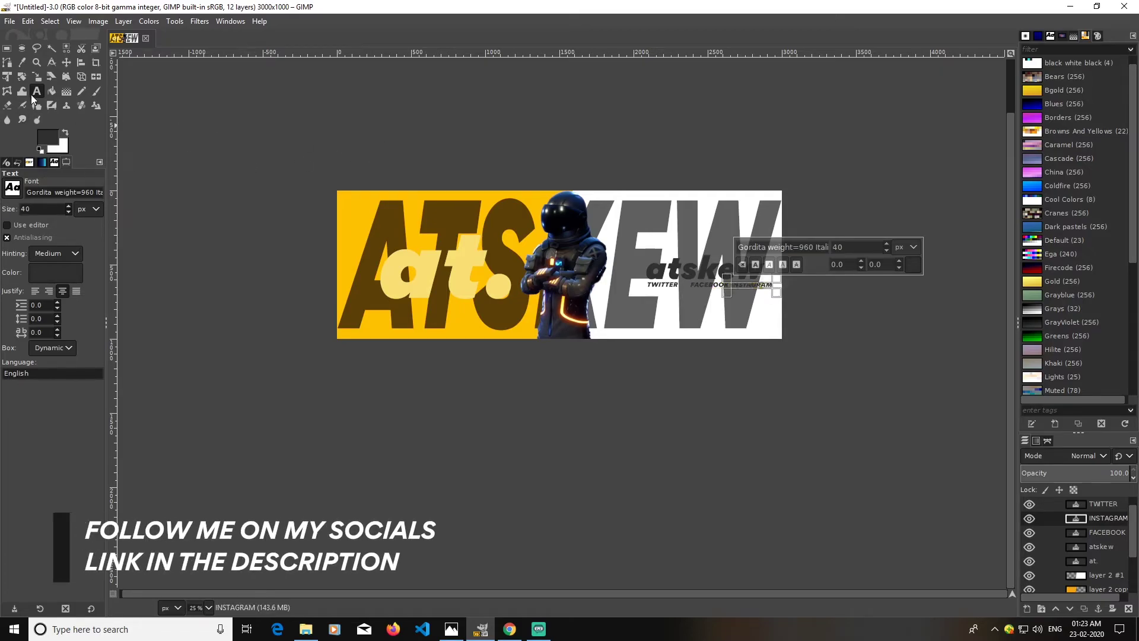
left_click(67, 62)
scroll(807, 327, "up", 2)
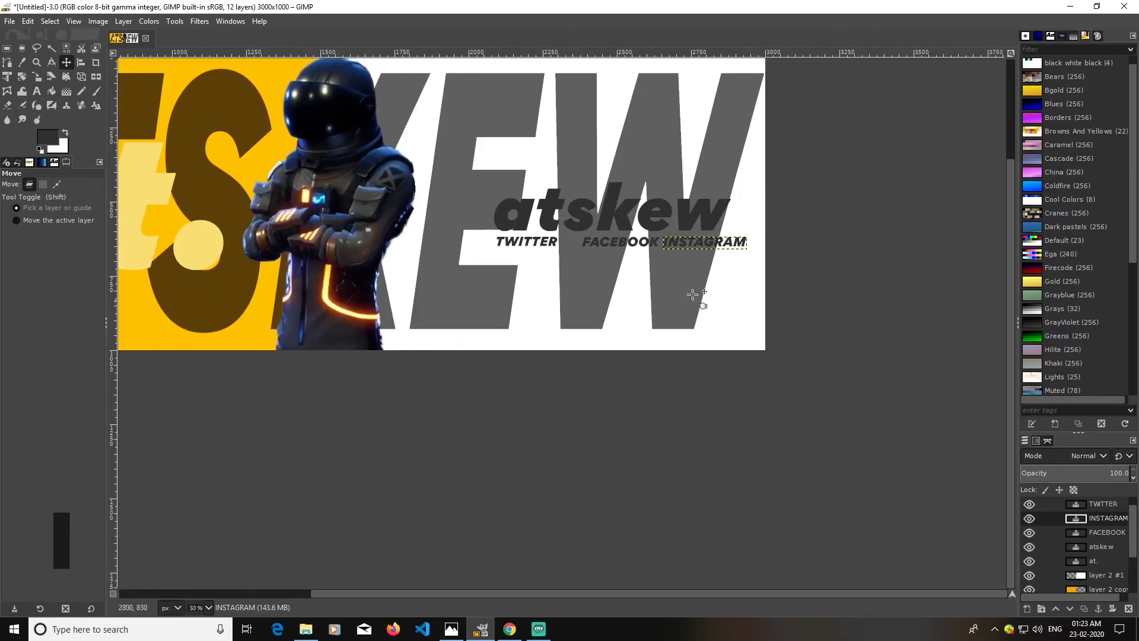
Nudge FACEBOOK and INSTAGRAM left and lay a horizontal guide along the social row.
left_click(621, 241)
left_click_drag(621, 242, 612, 241)
left_click(649, 243)
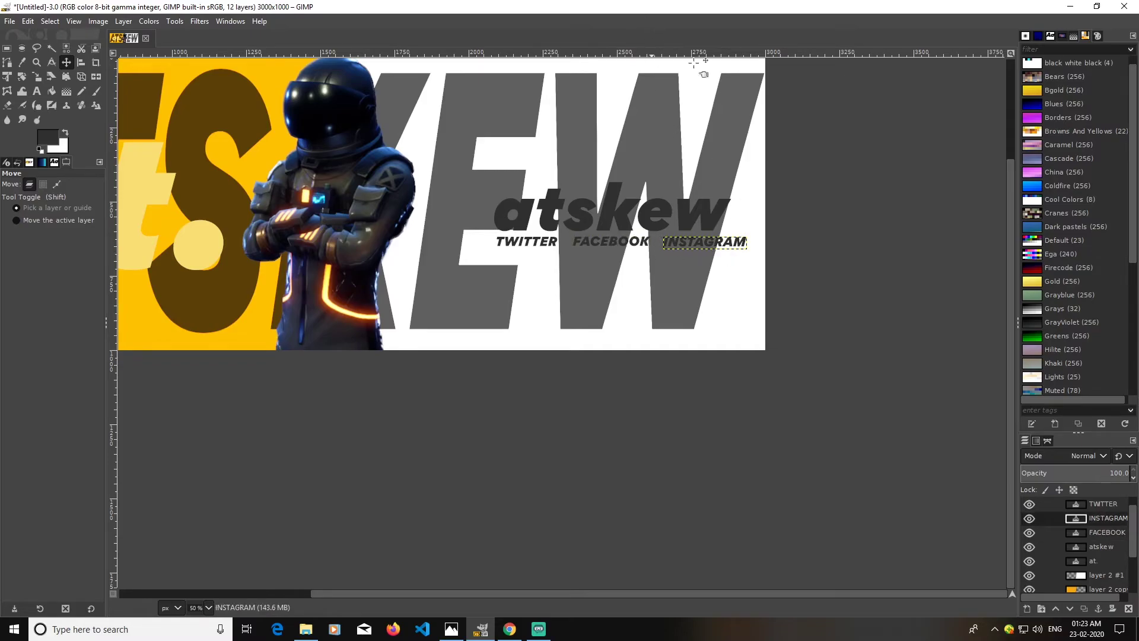
left_click_drag(702, 242, 697, 243)
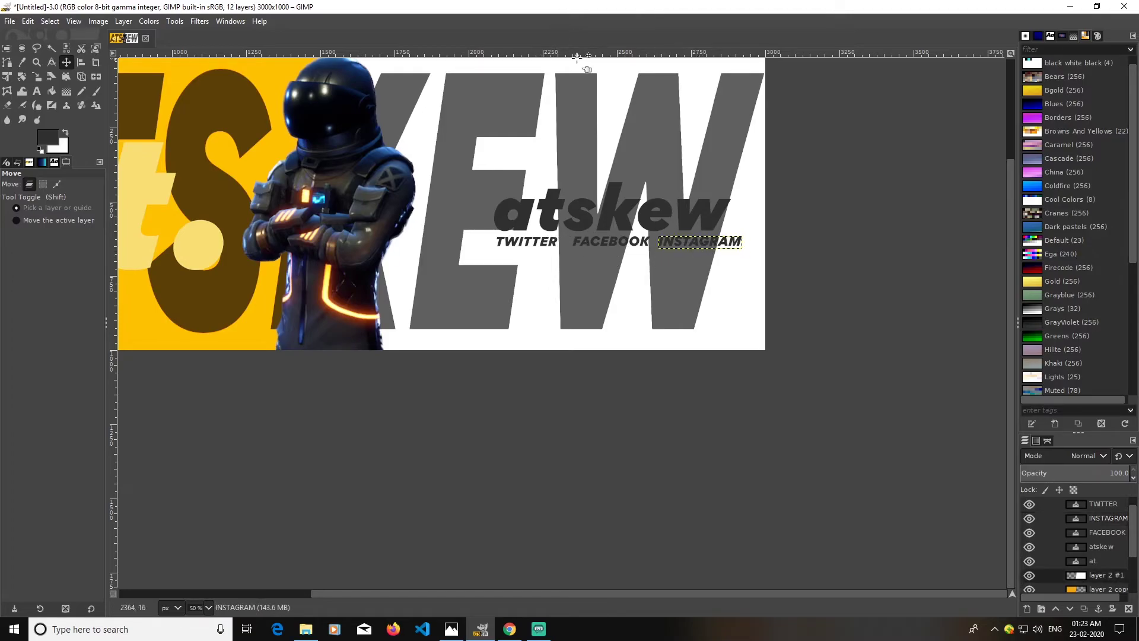
left_click(57, 184)
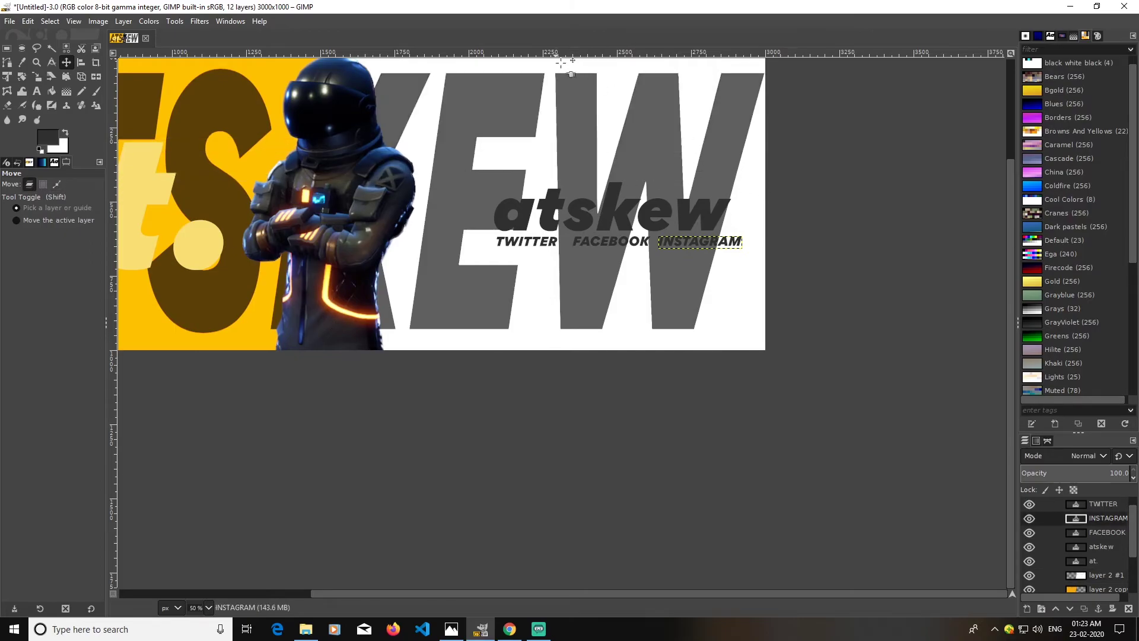
left_click_drag(834, 56, 826, 236)
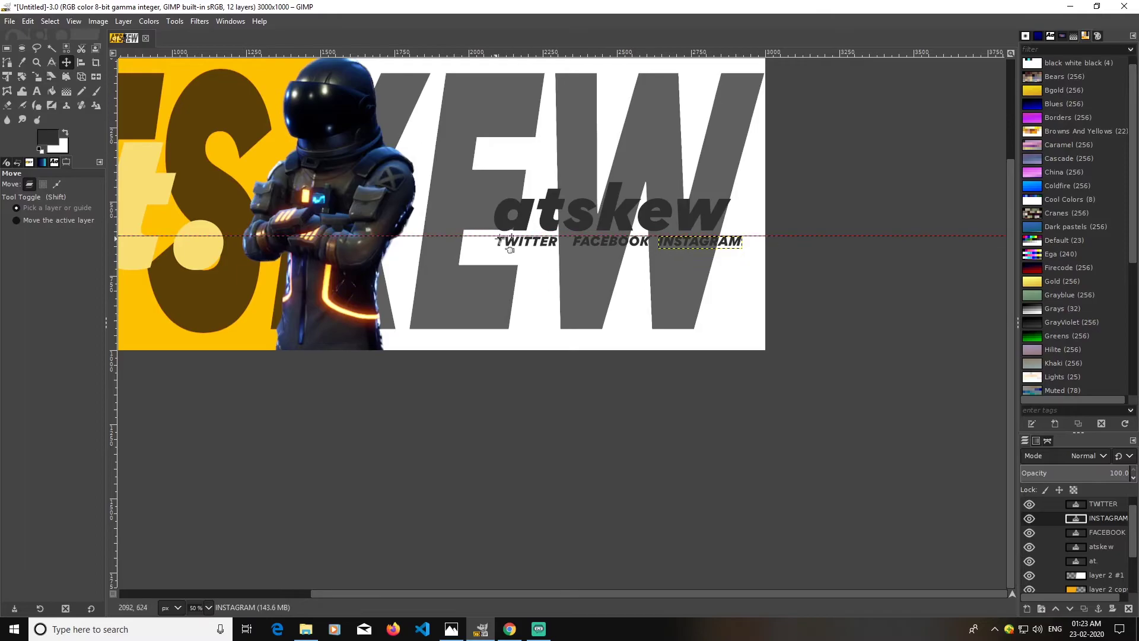
left_click(521, 254)
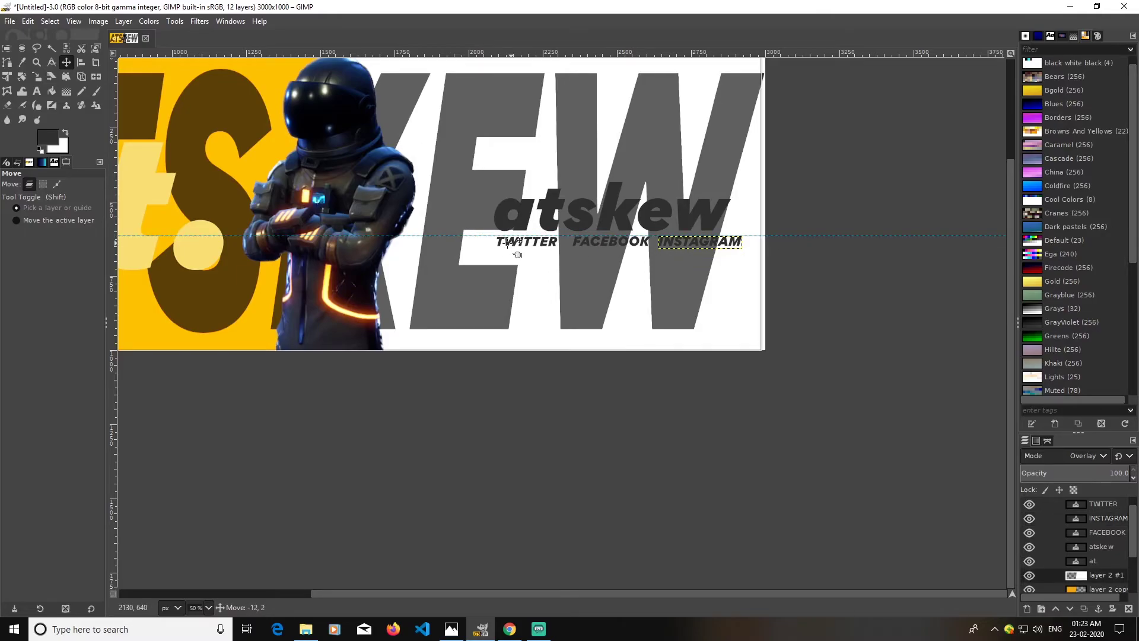
middle_click(522, 253, "alt")
scroll(525, 252, "up", 1, "ctrl")
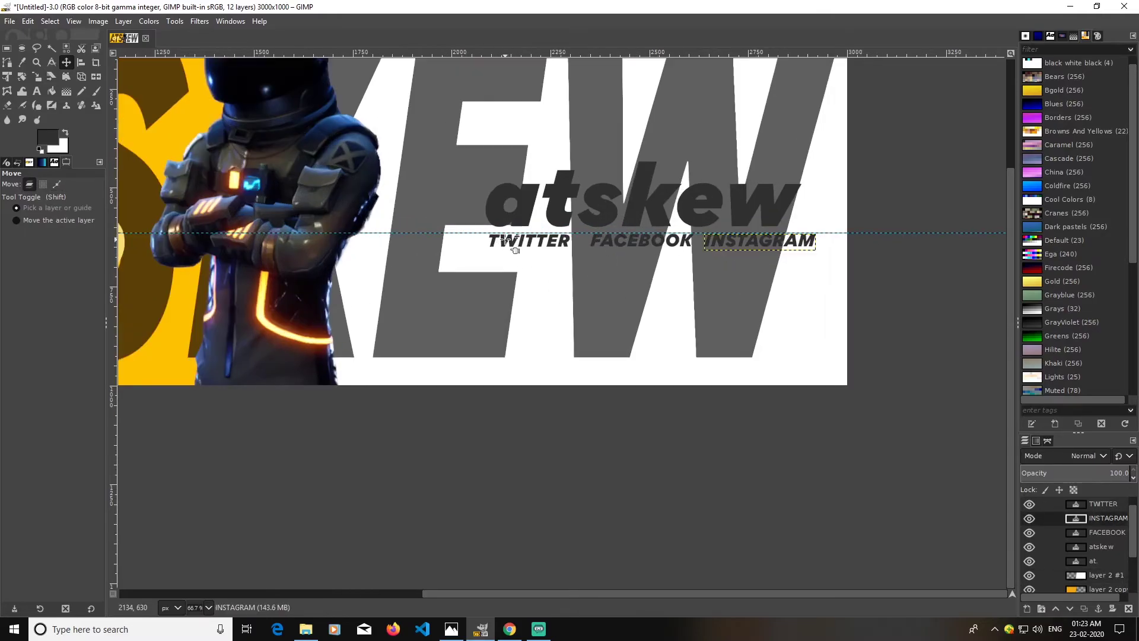
Even out the TWITTER, INSTAGRAM and FACEBOOK spacing, move the guide up, and remove INSTAGRAM.
left_click_drag(513, 254, 500, 255)
left_click(652, 245)
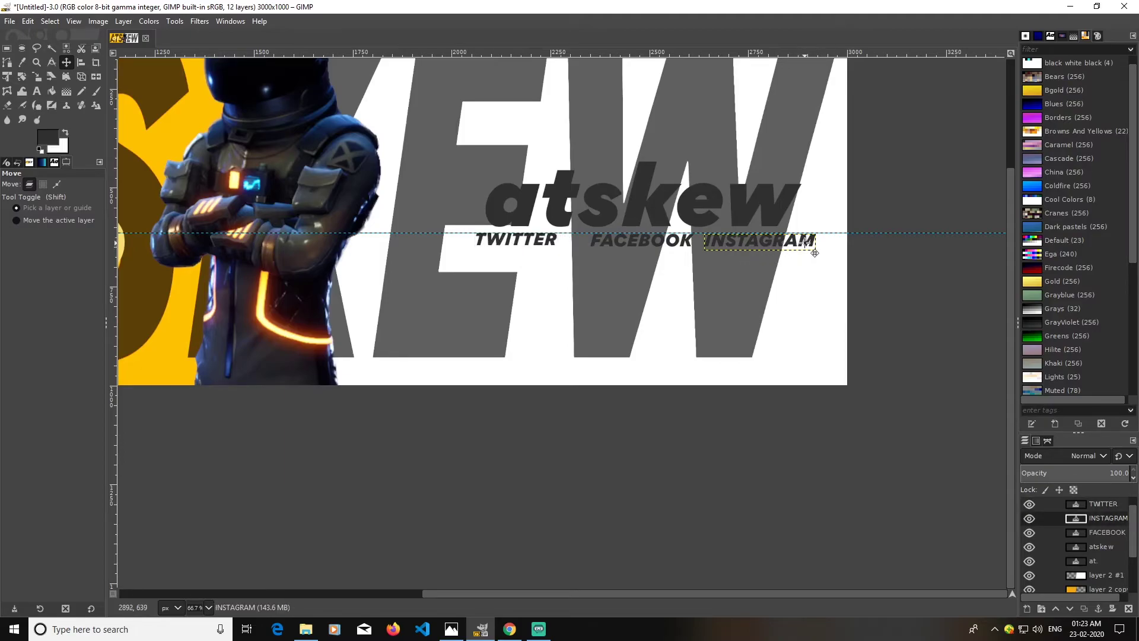
left_click_drag(812, 253, 808, 253)
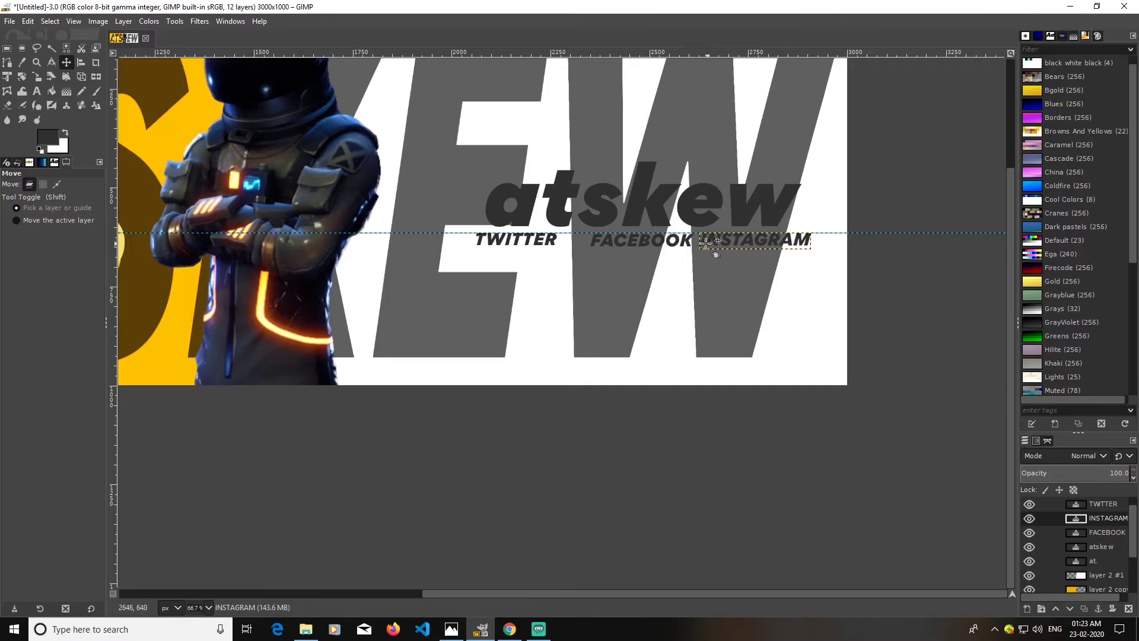
left_click_drag(661, 244, 649, 244)
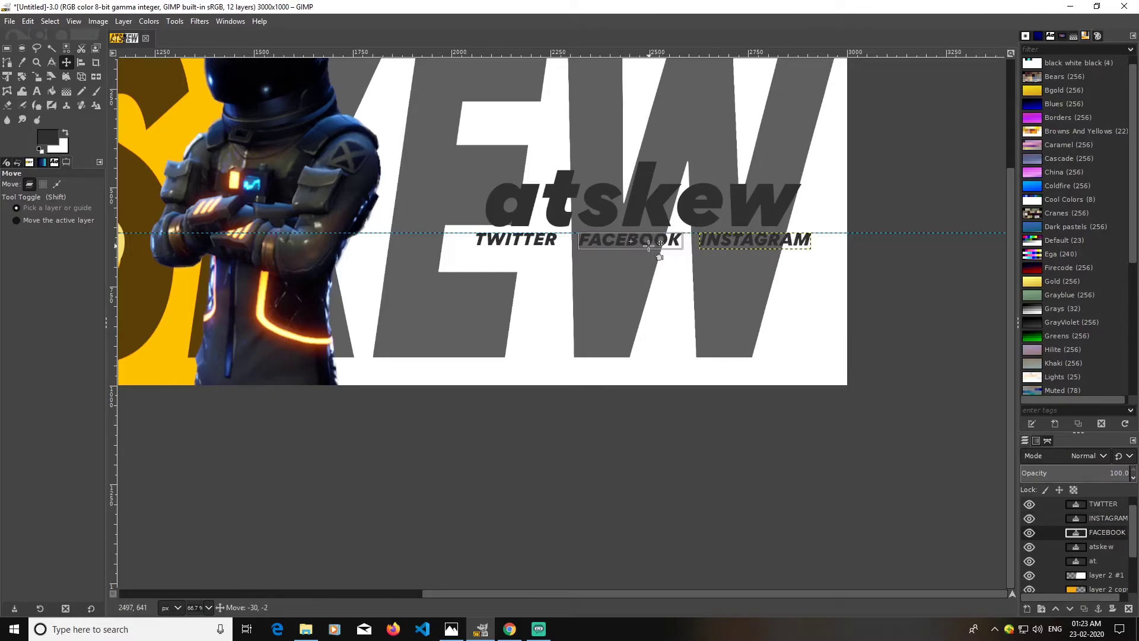
scroll(873, 296, "down", 2)
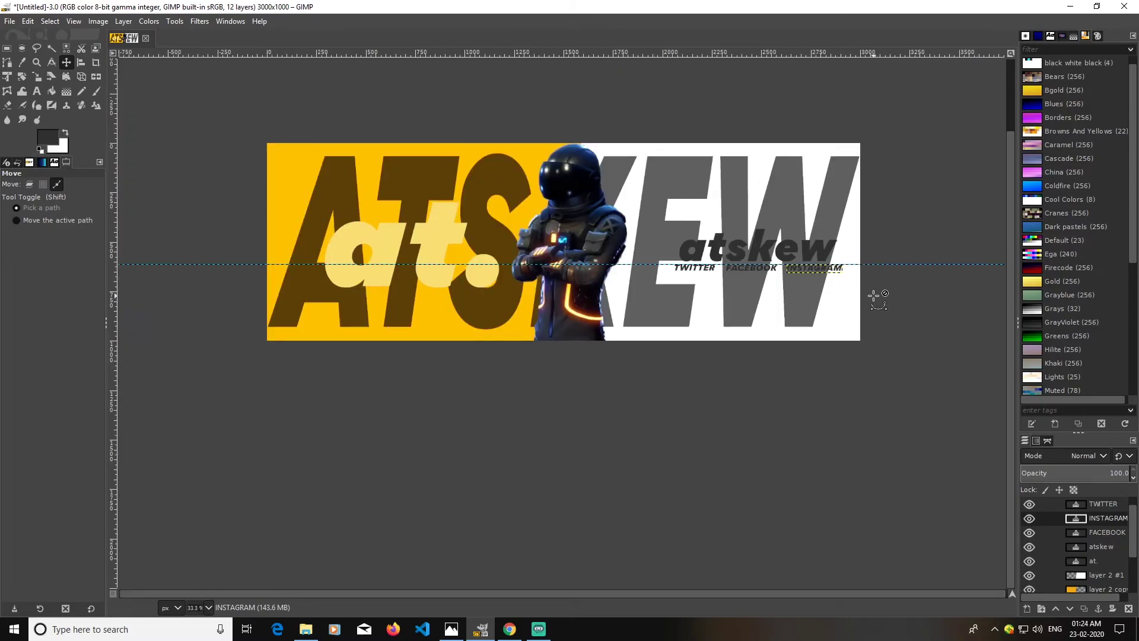
left_click_drag(898, 265, 832, 117)
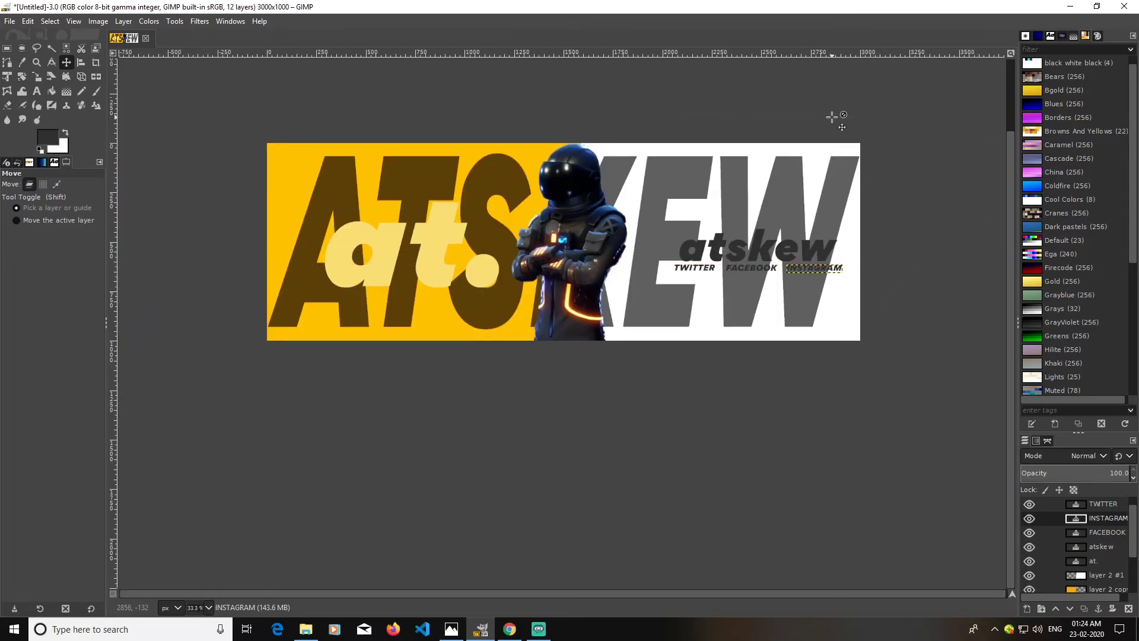
key("Delete")
scroll(1070, 508, "down", 2)
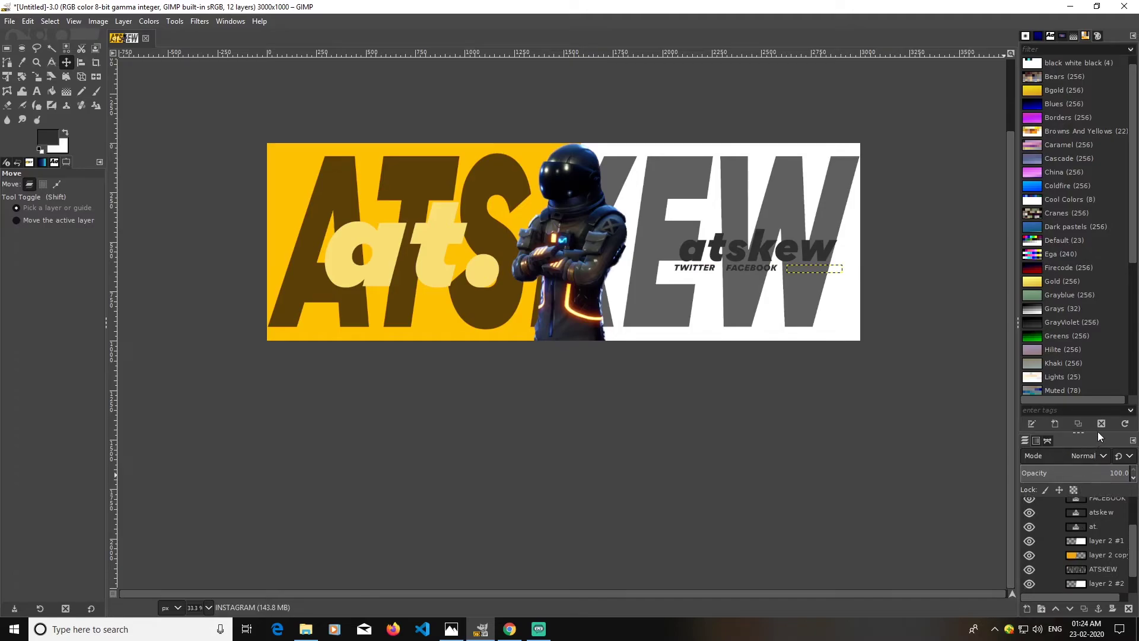
Create a merged 'Visible' layer with New from Visible and move it to the stack top.
left_click_drag(1099, 432, 1073, 231)
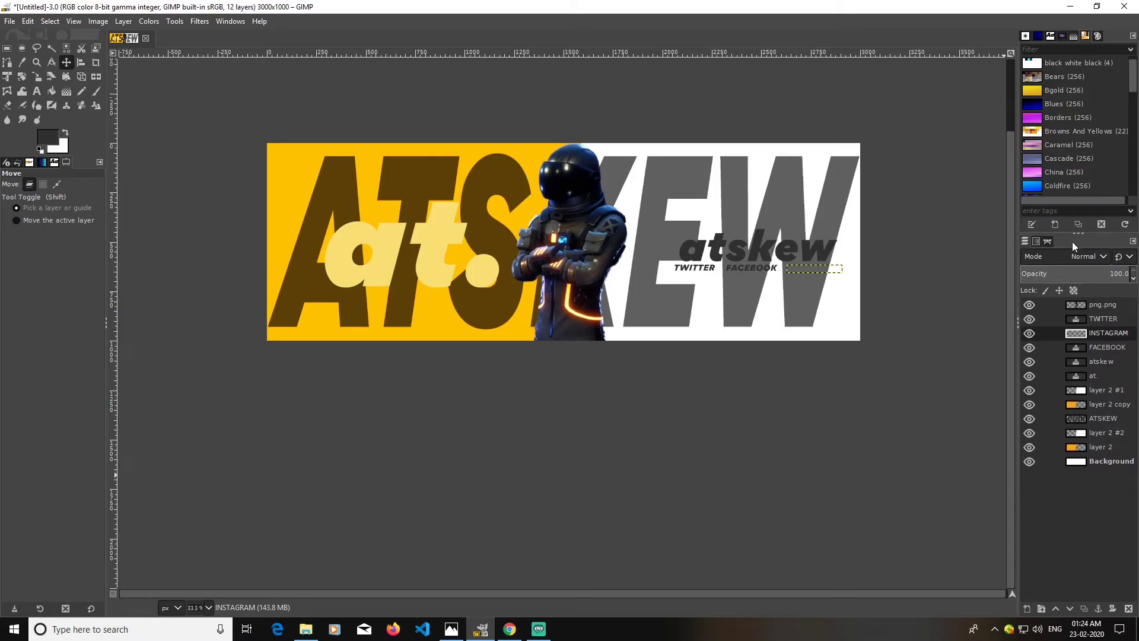
right_click(1080, 508)
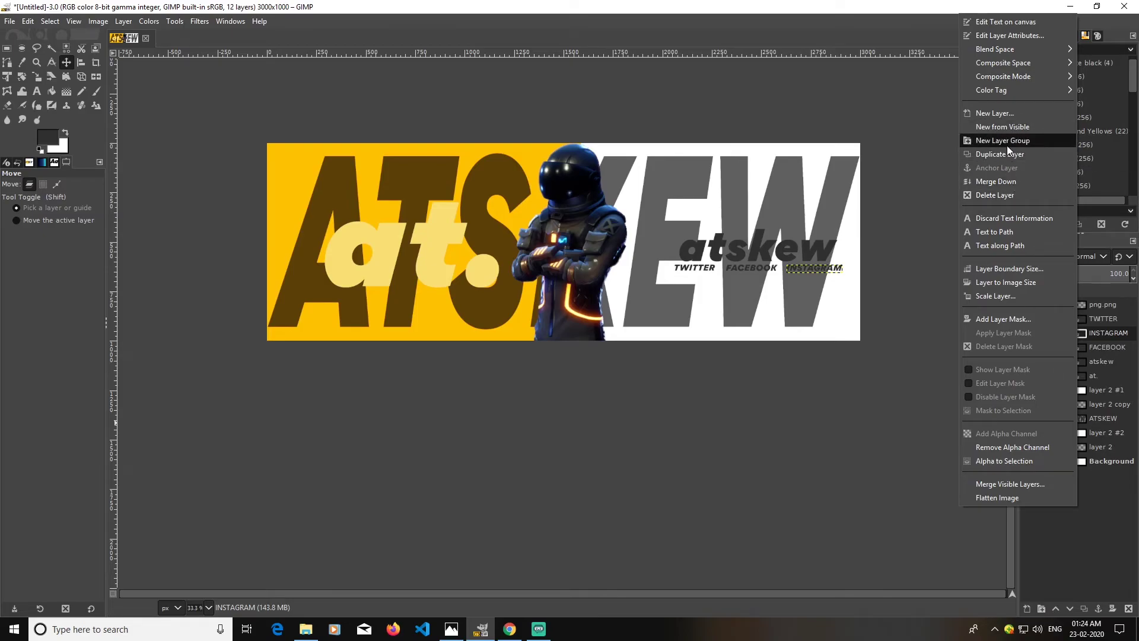
left_click(1080, 565)
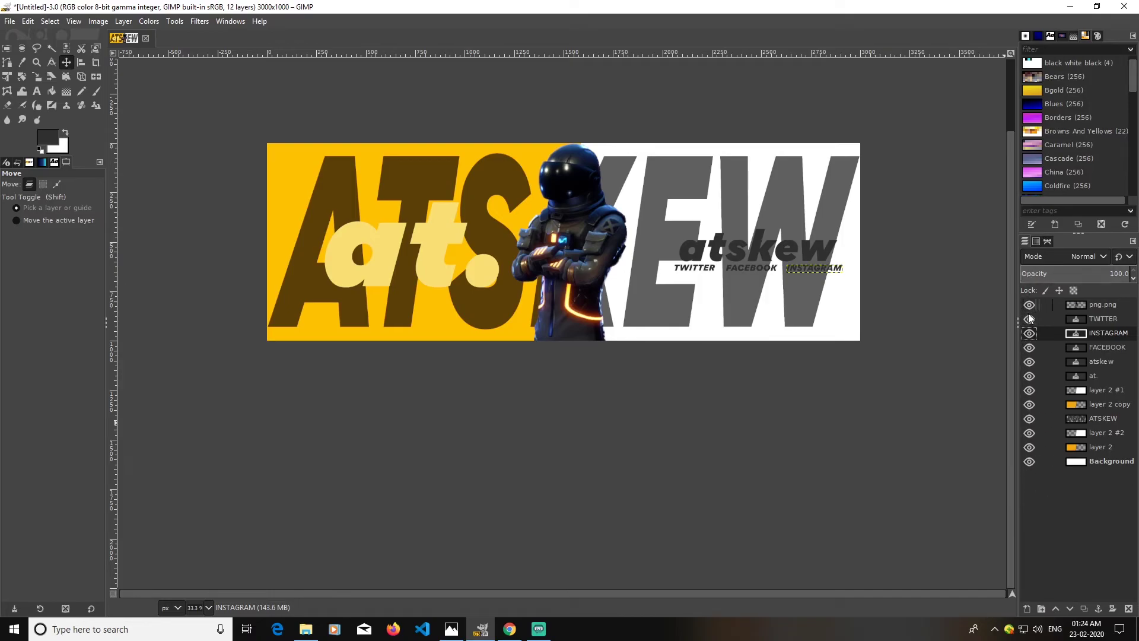
right_click(1049, 493)
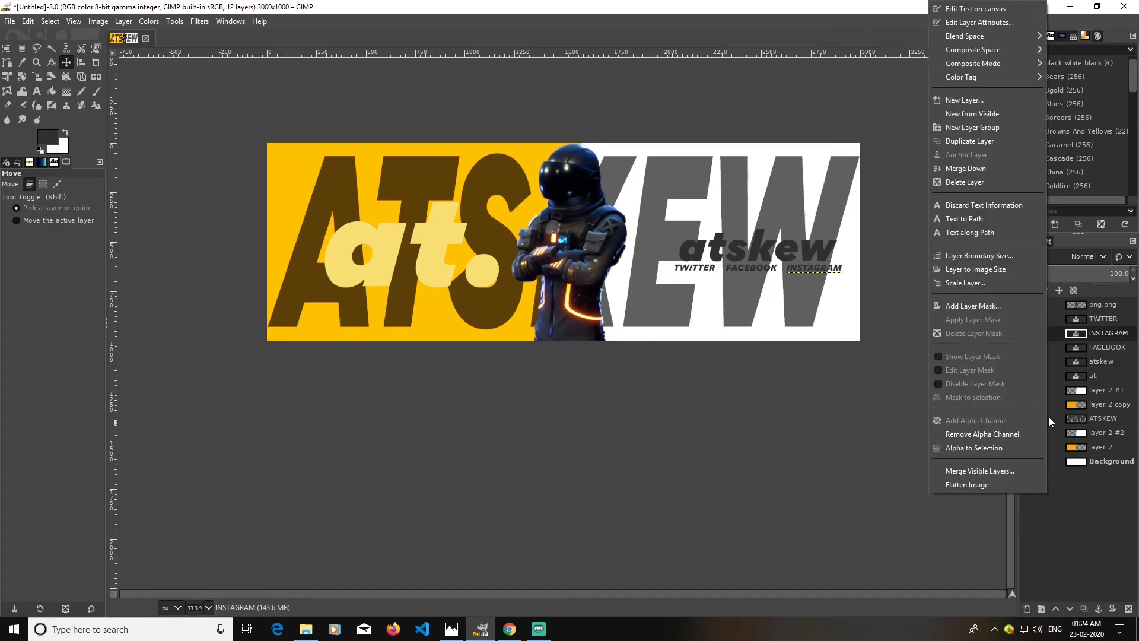
left_click(1001, 113)
left_click_drag(1072, 336, 1075, 301)
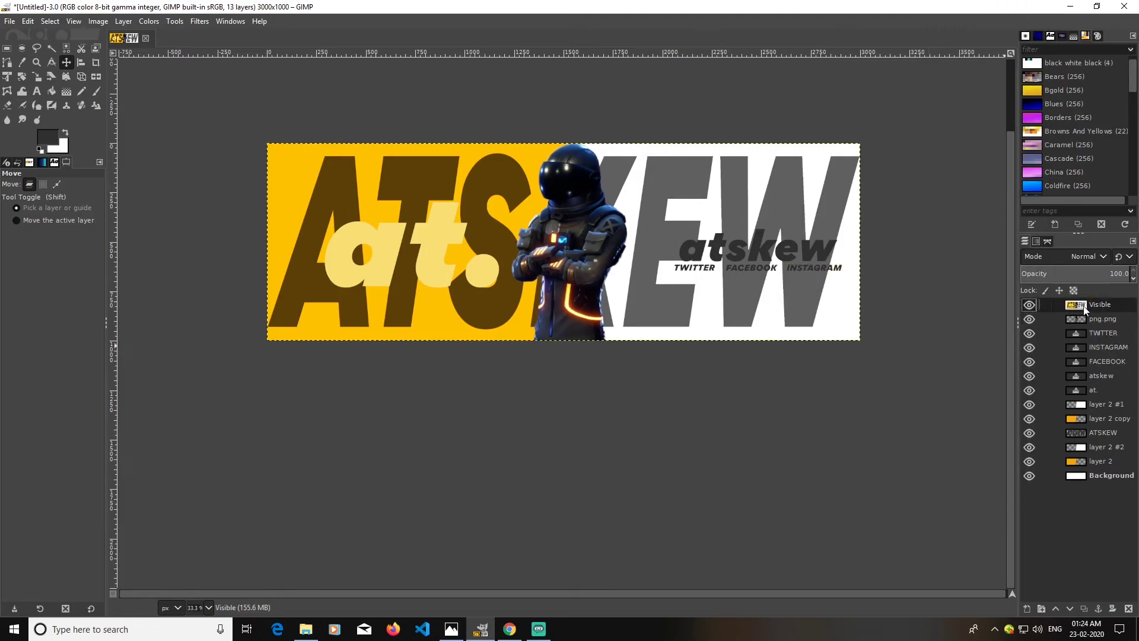
Give the Visible layer an S-shaped Curves contrast boost, comparing with Preview off and on.
left_click(149, 22)
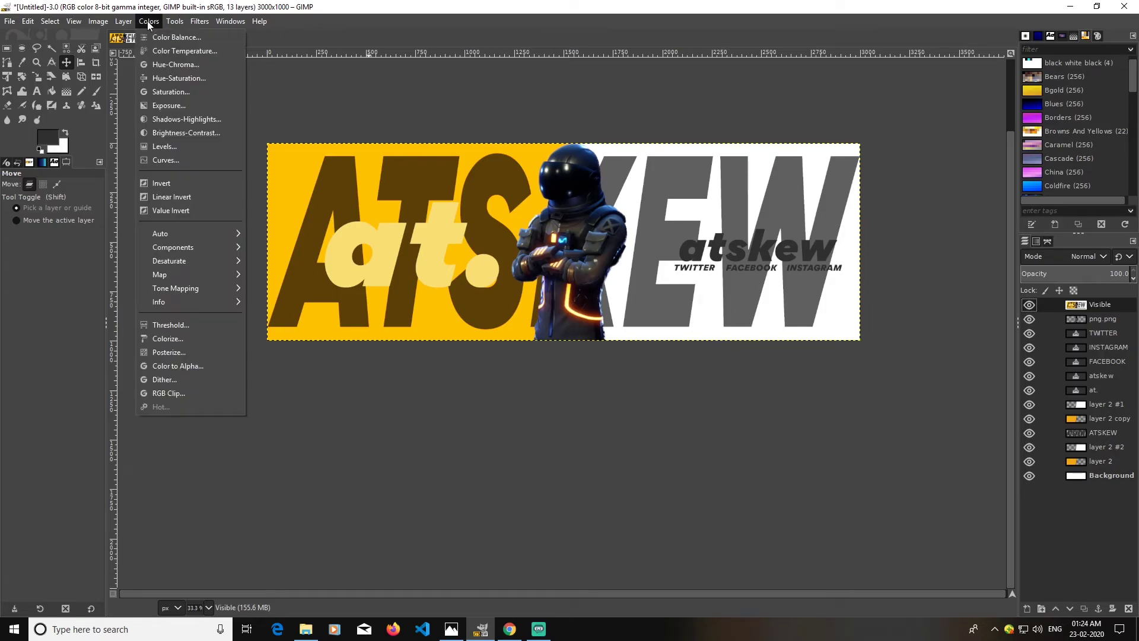
left_click(167, 160)
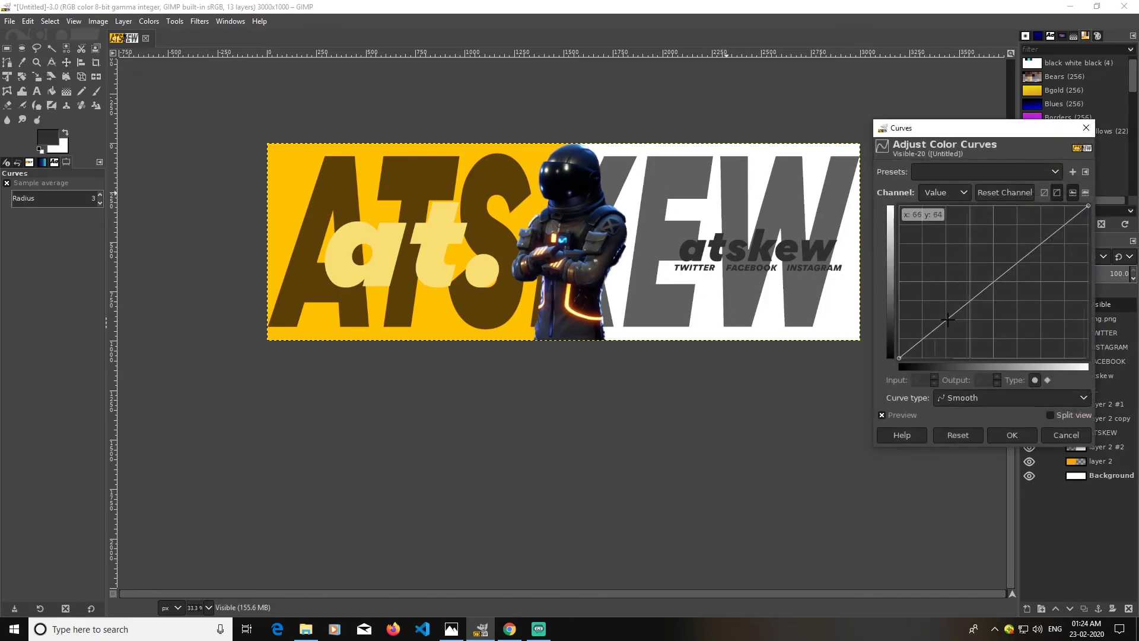
left_click_drag(950, 321, 954, 324)
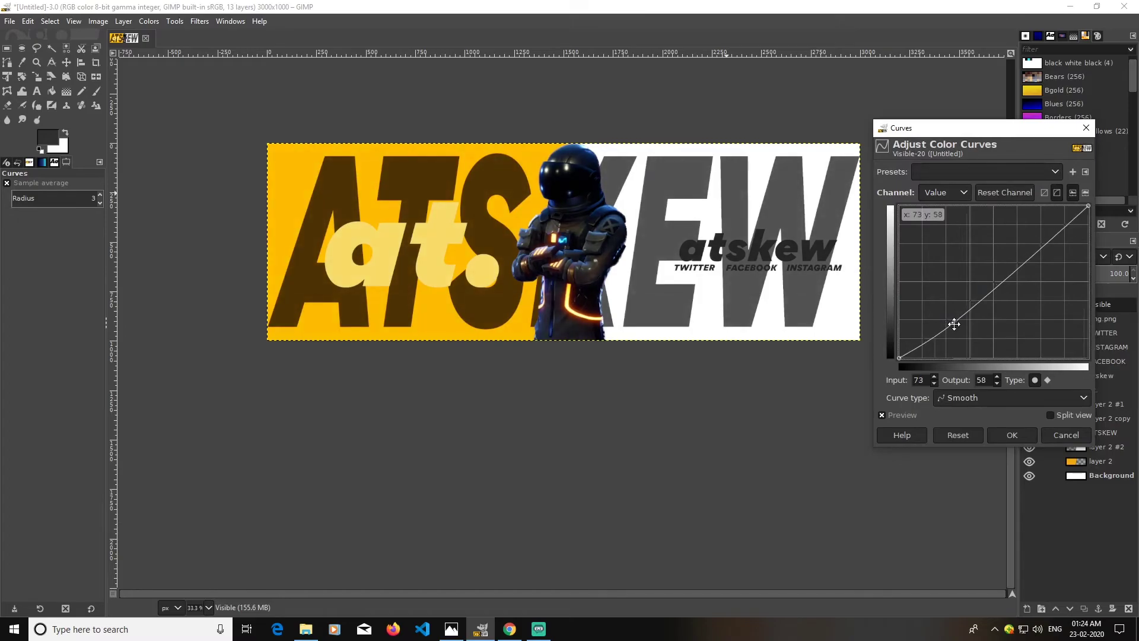
left_click(1054, 231)
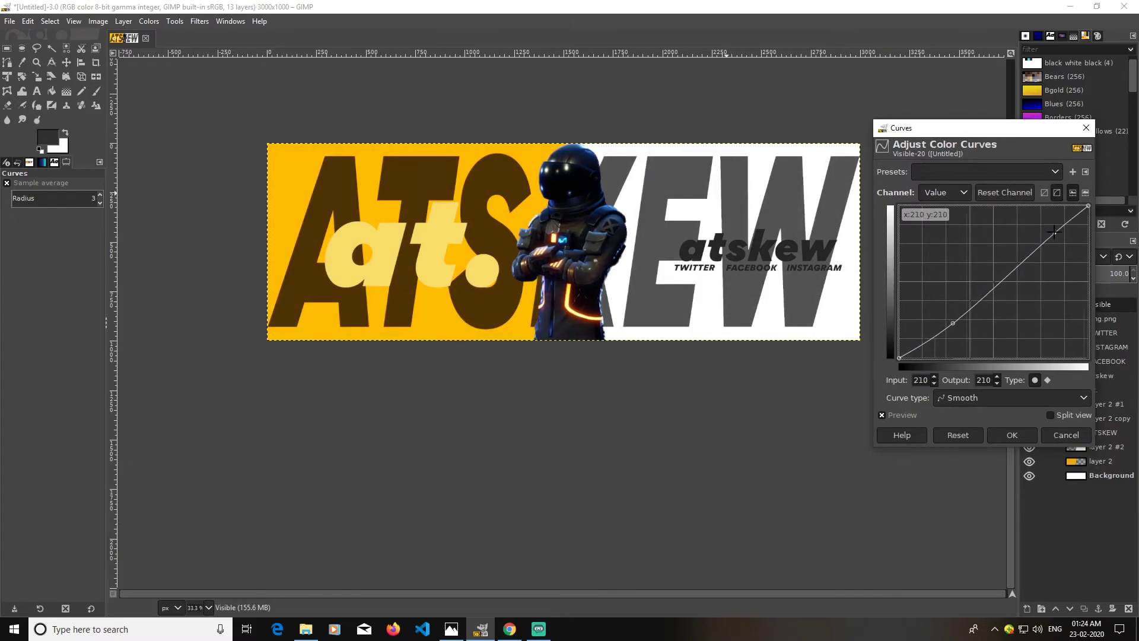
left_click_drag(1053, 231, 1051, 229)
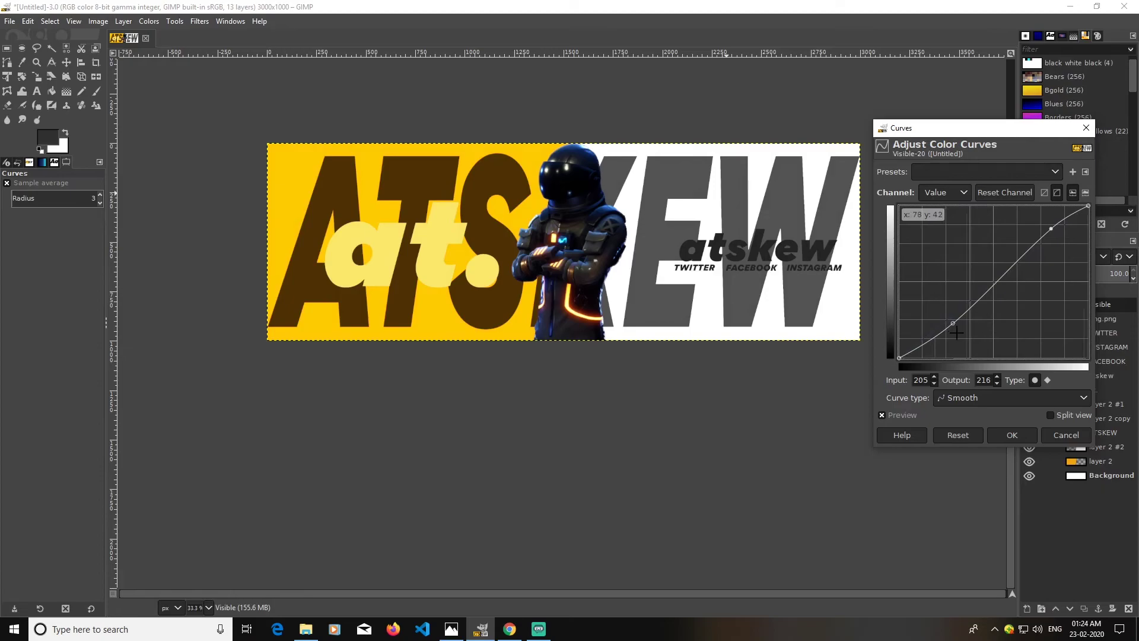
left_click_drag(953, 323, 956, 325)
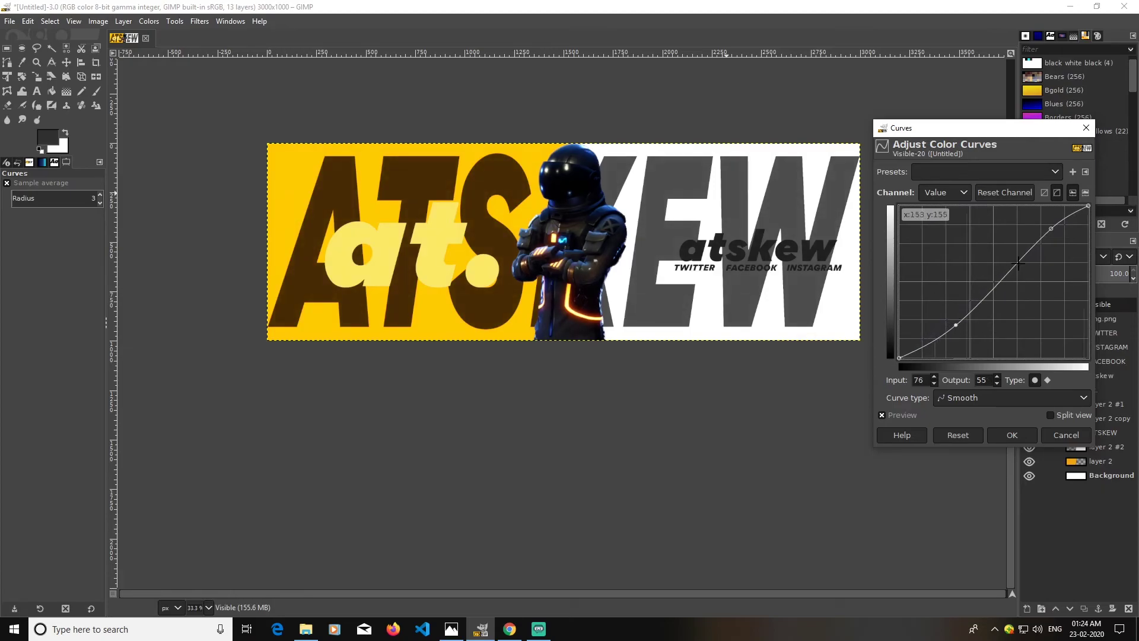
left_click_drag(1051, 231, 1049, 230)
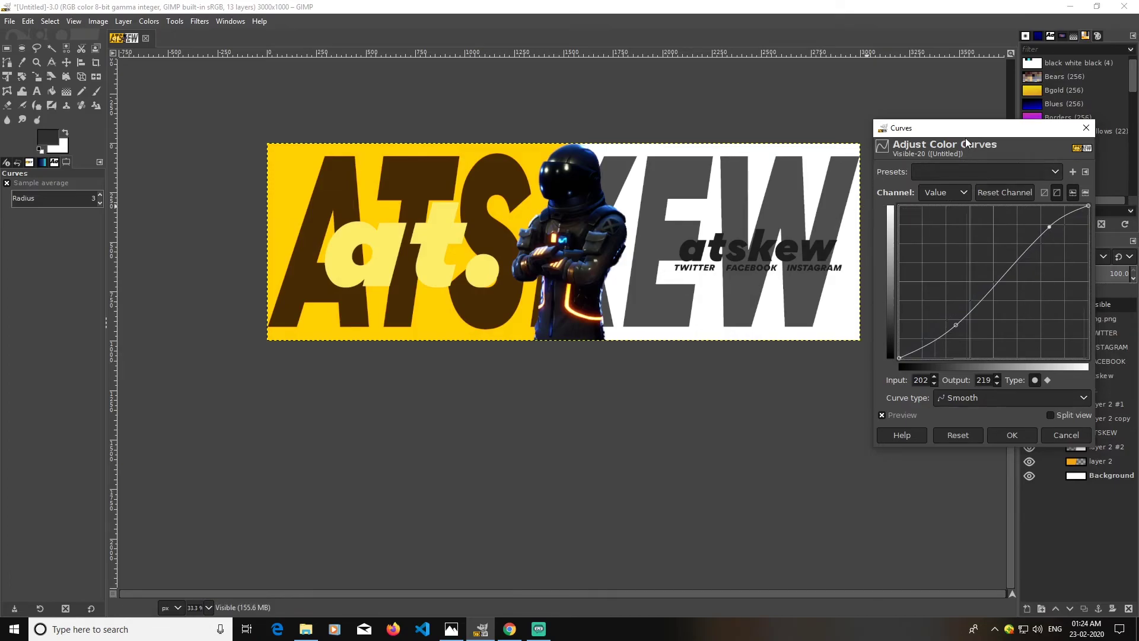
left_click(894, 414)
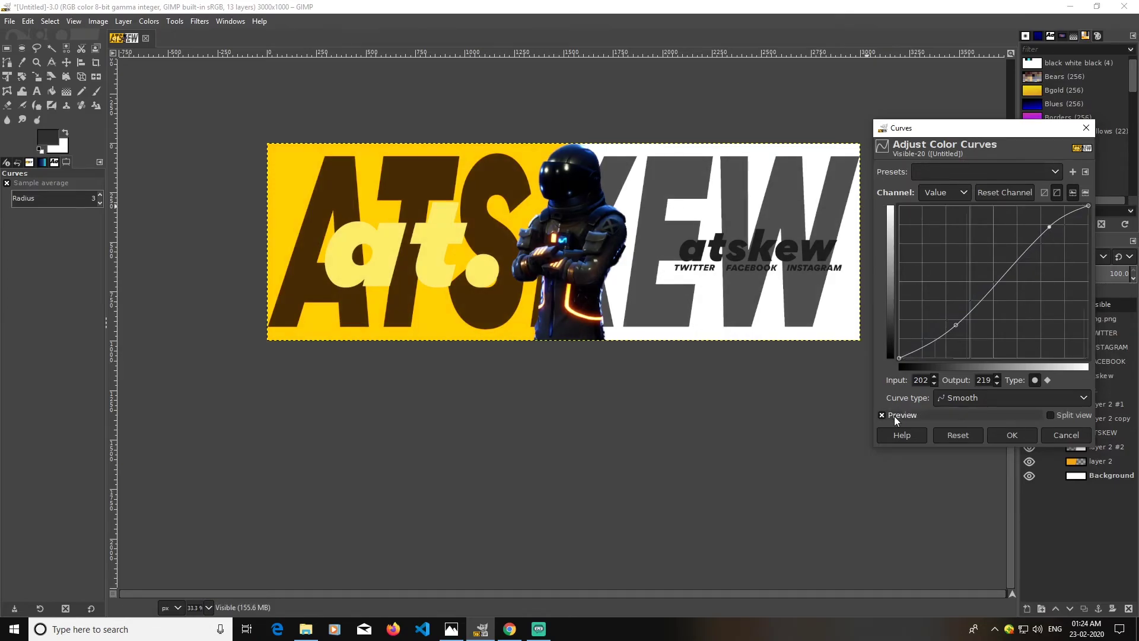
left_click(895, 415)
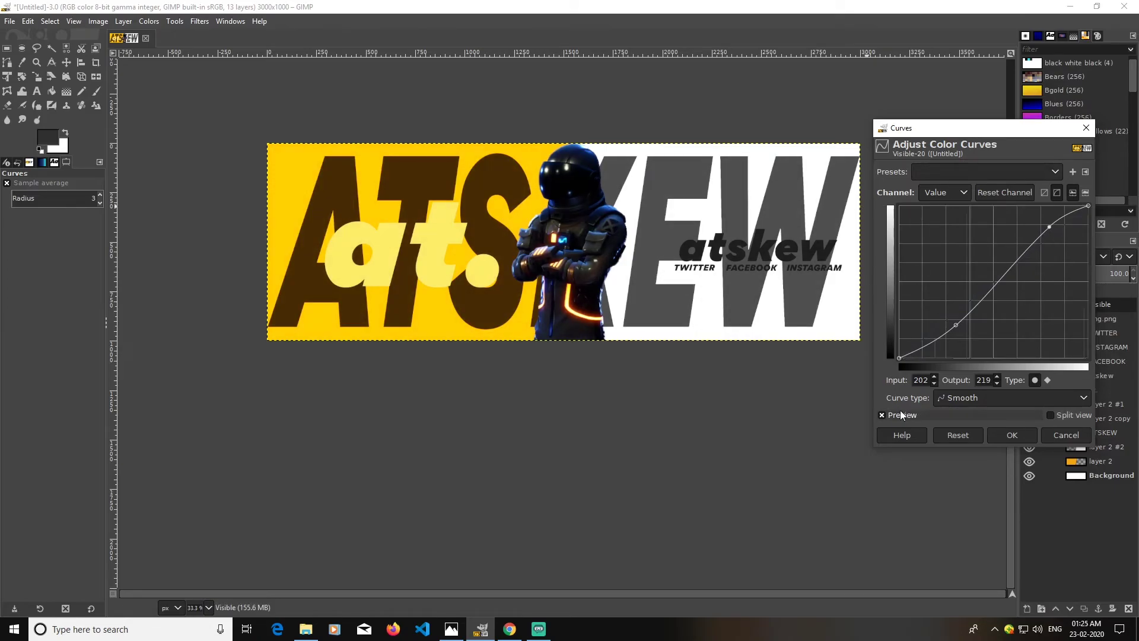
Apply the curves, then cool the banner by raising the original color temperature.
left_click(1012, 436)
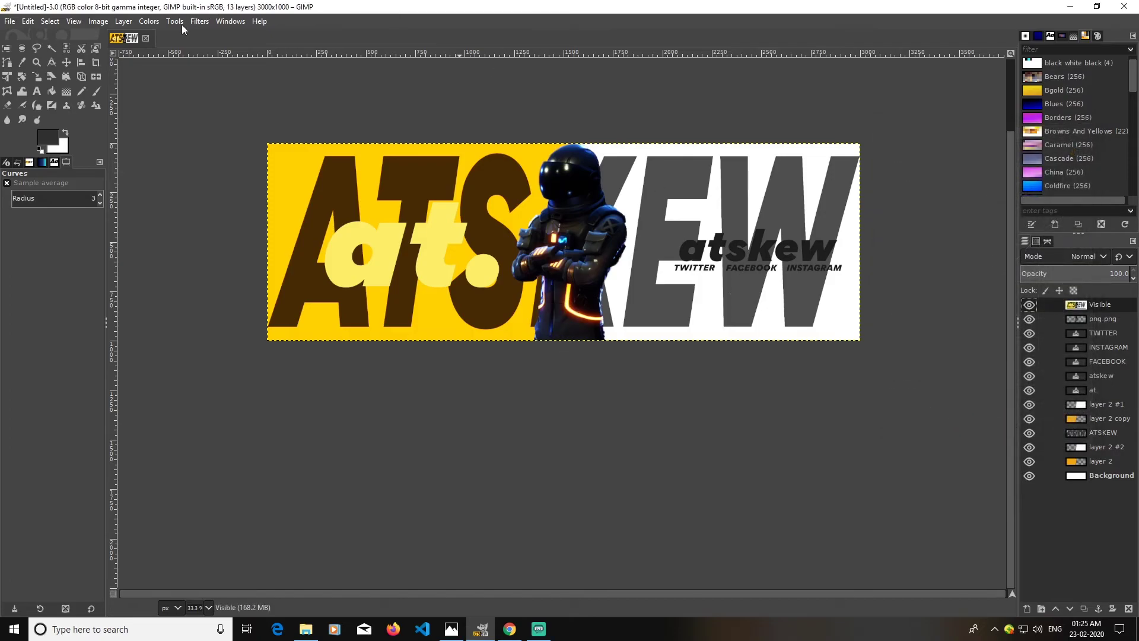
left_click(153, 24)
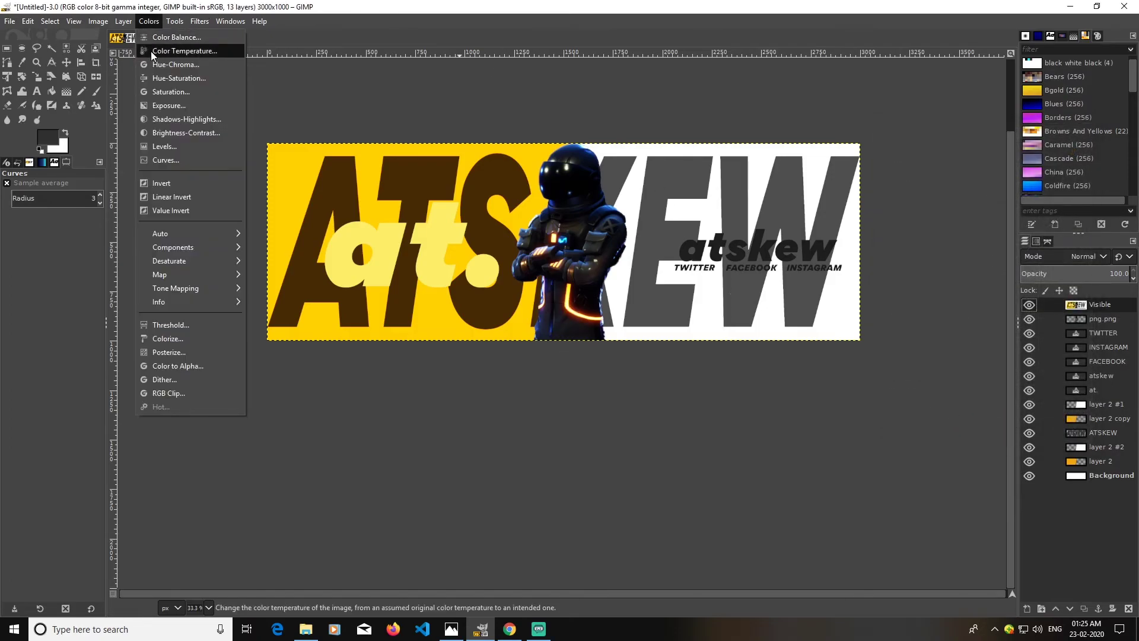
left_click(171, 51)
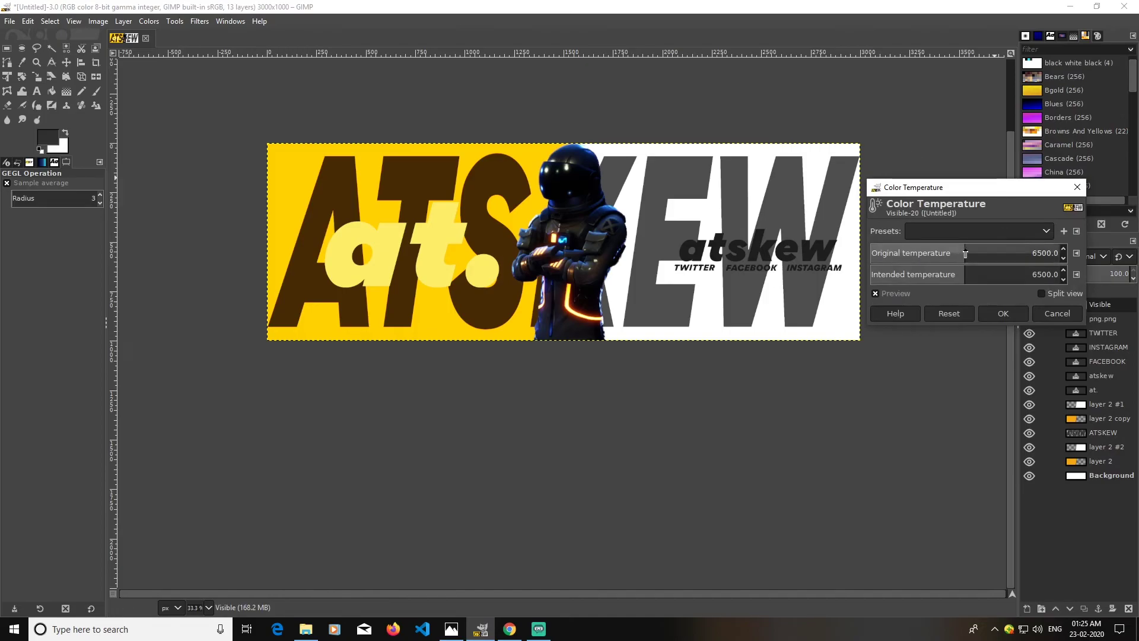
left_click_drag(963, 255, 1008, 254)
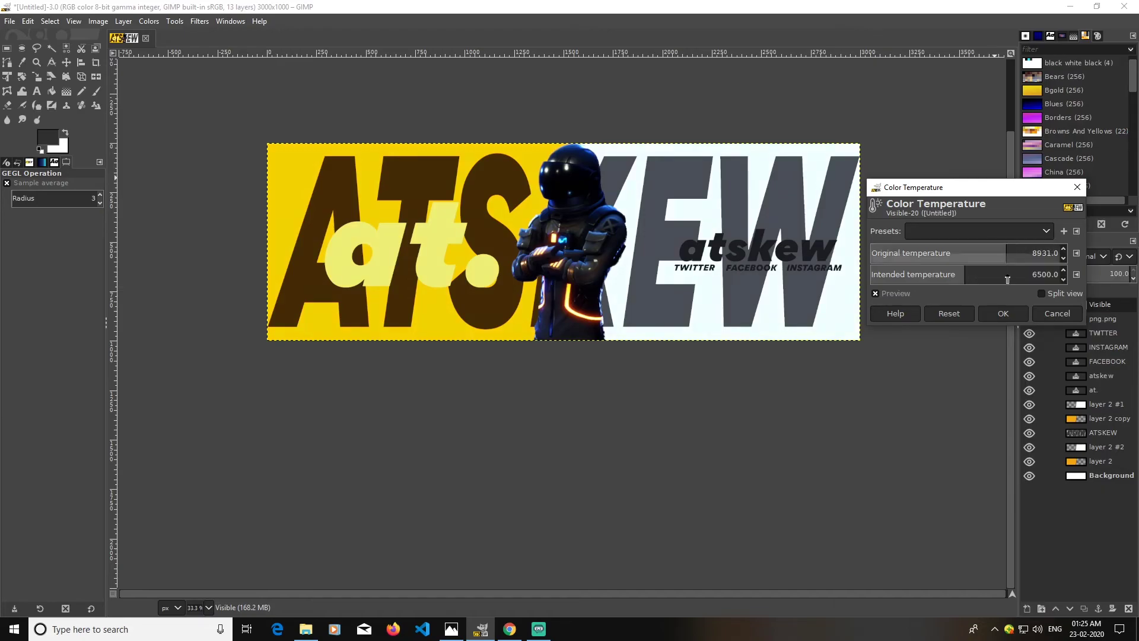
left_click(1004, 314)
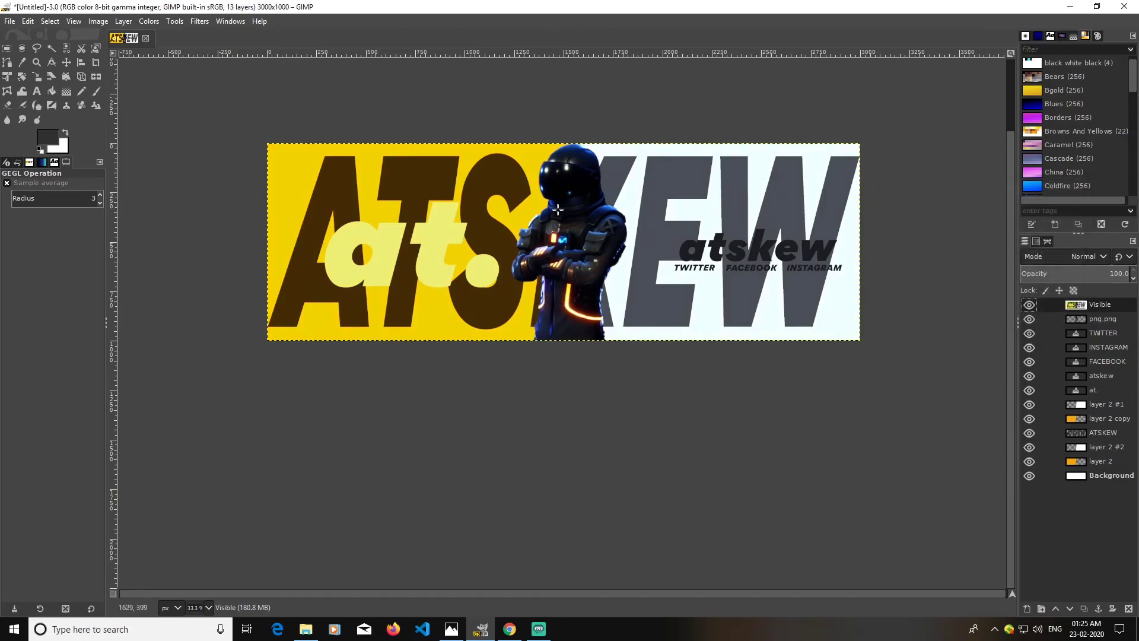
Boost the banner's saturation scale to 1.390.
left_click(143, 22)
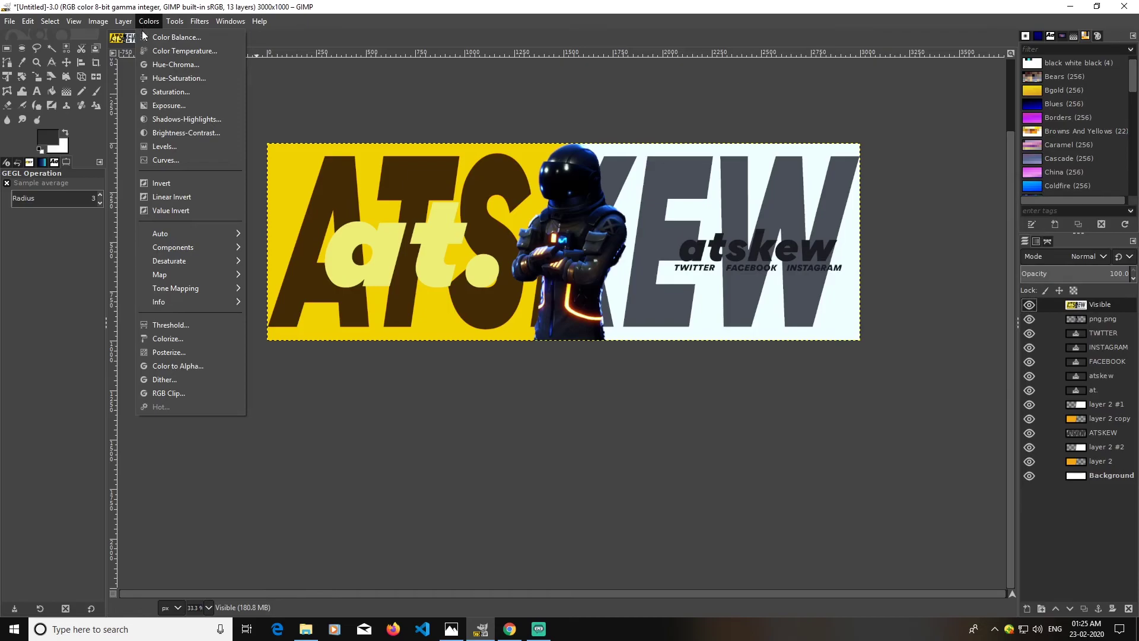
left_click(170, 92)
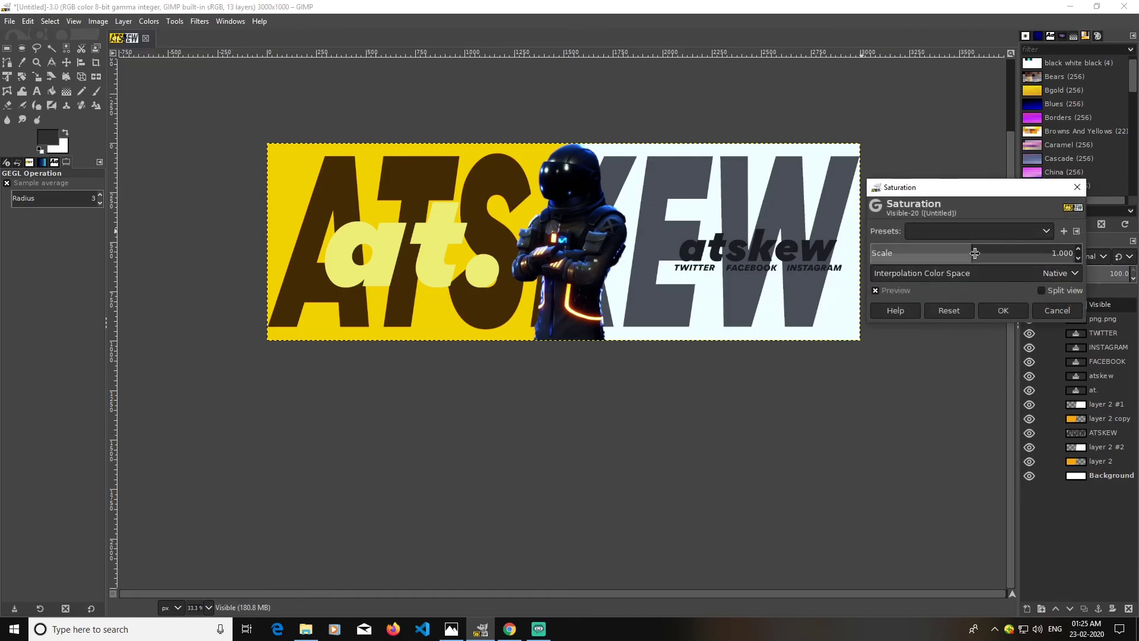
left_click_drag(975, 254, 1013, 253)
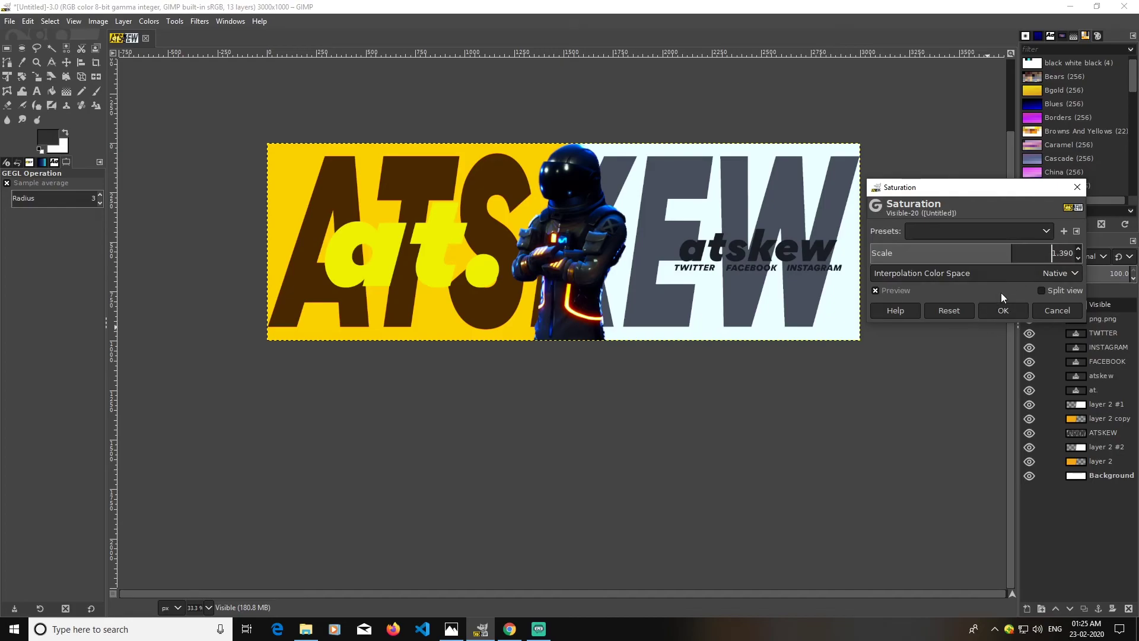
left_click(1002, 311)
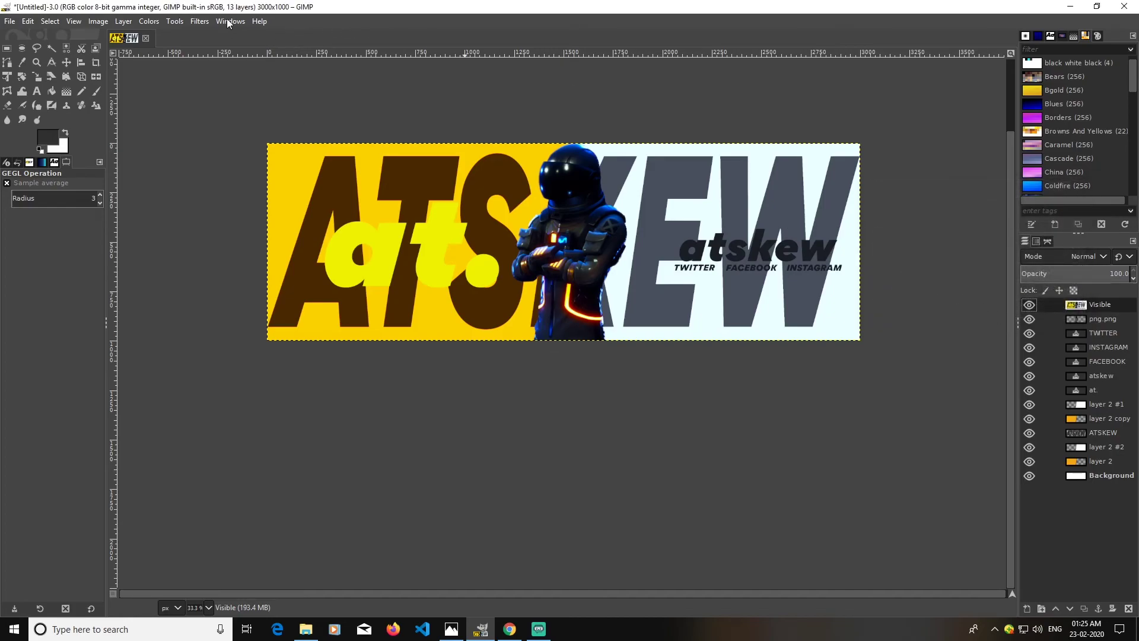
Sharpen the banner with Unsharp Mask at radius 3.000 and amount 0.689.
left_click(199, 22)
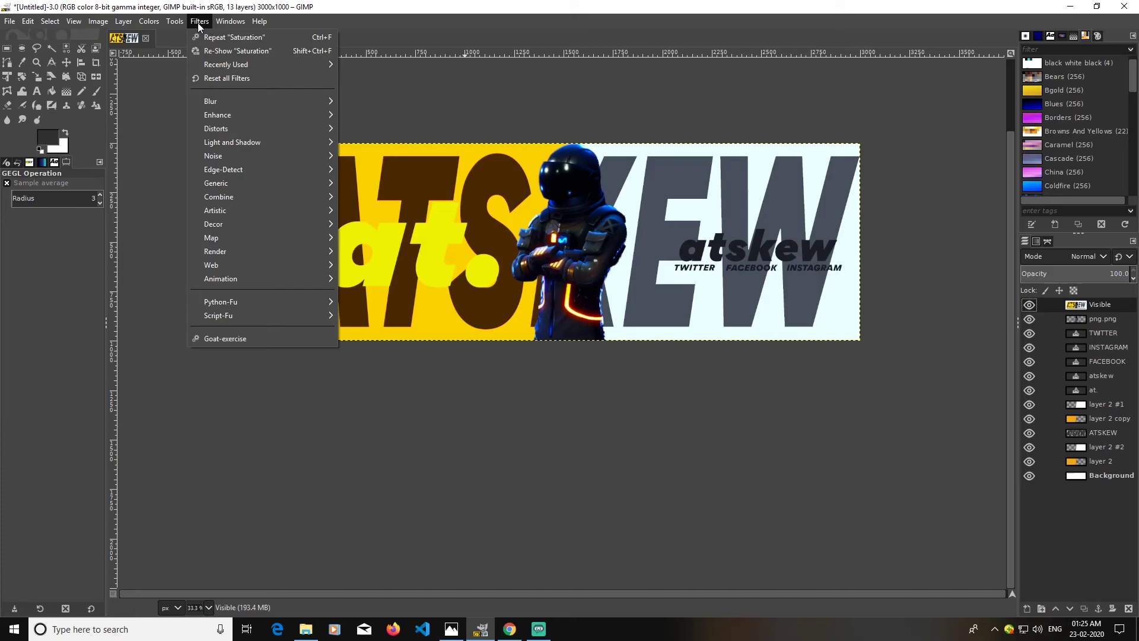
mouse_move(241, 117)
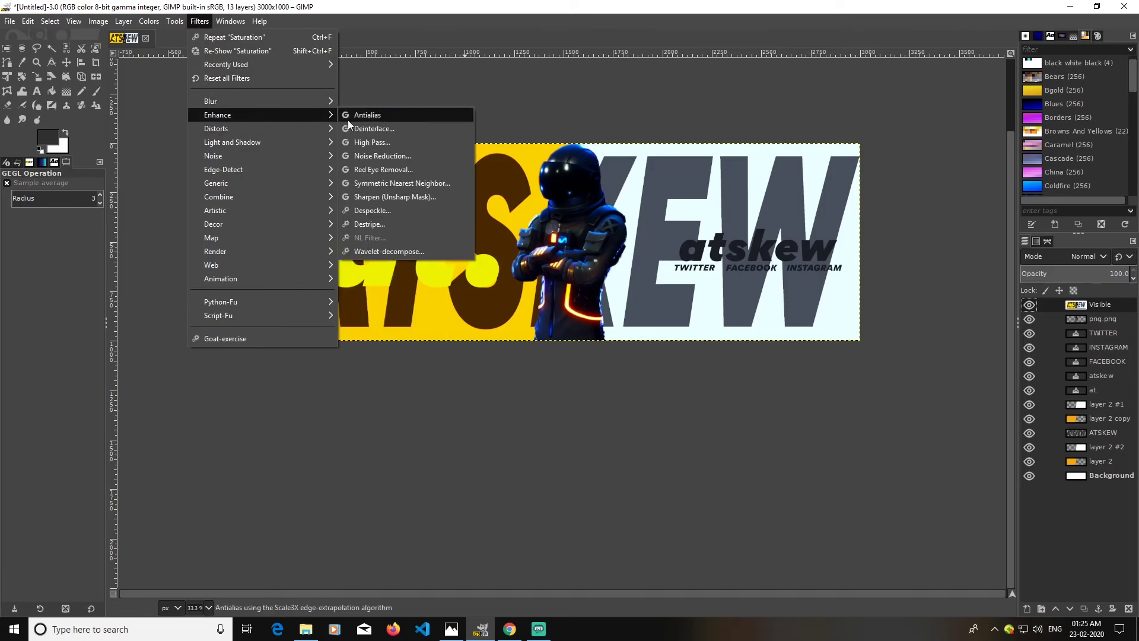
left_click(392, 197)
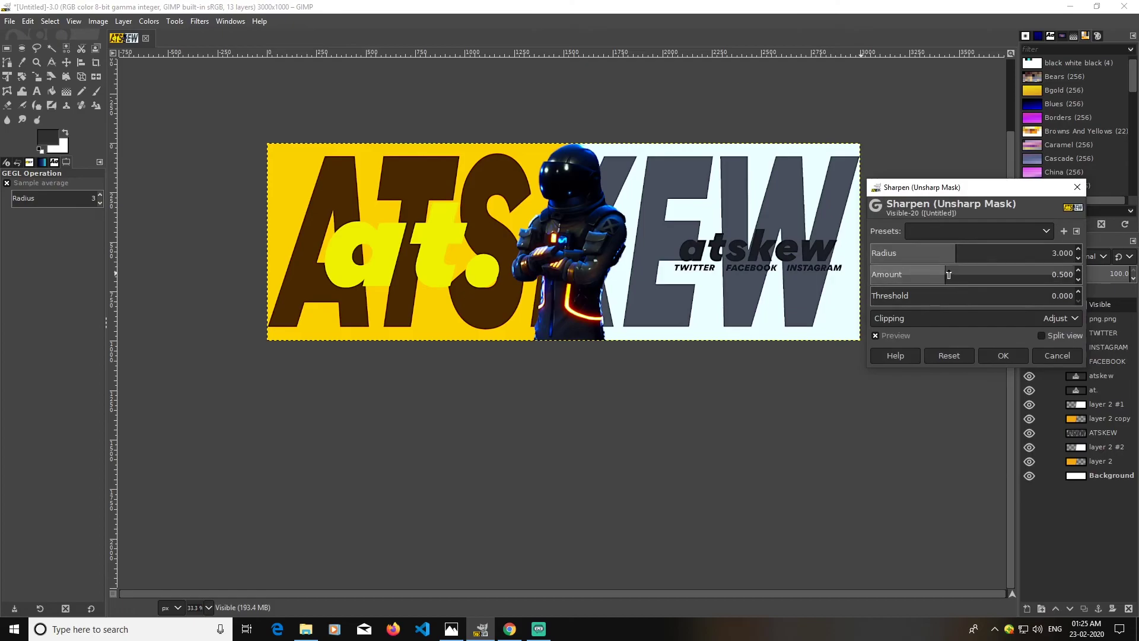
left_click_drag(949, 274, 954, 276)
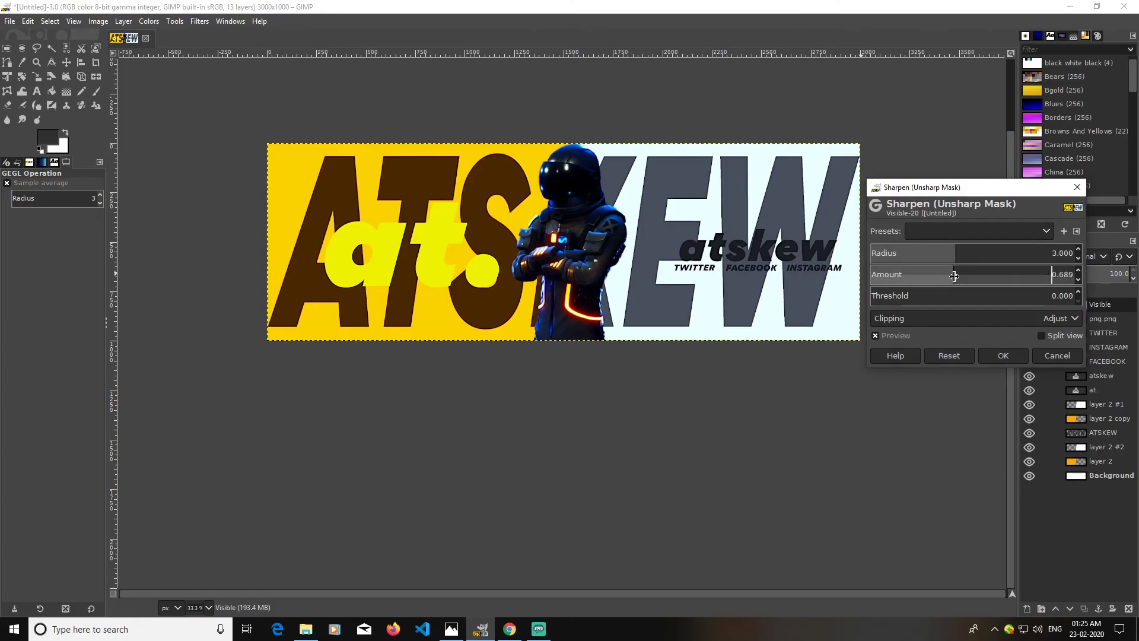
left_click_drag(995, 191, 1020, 173)
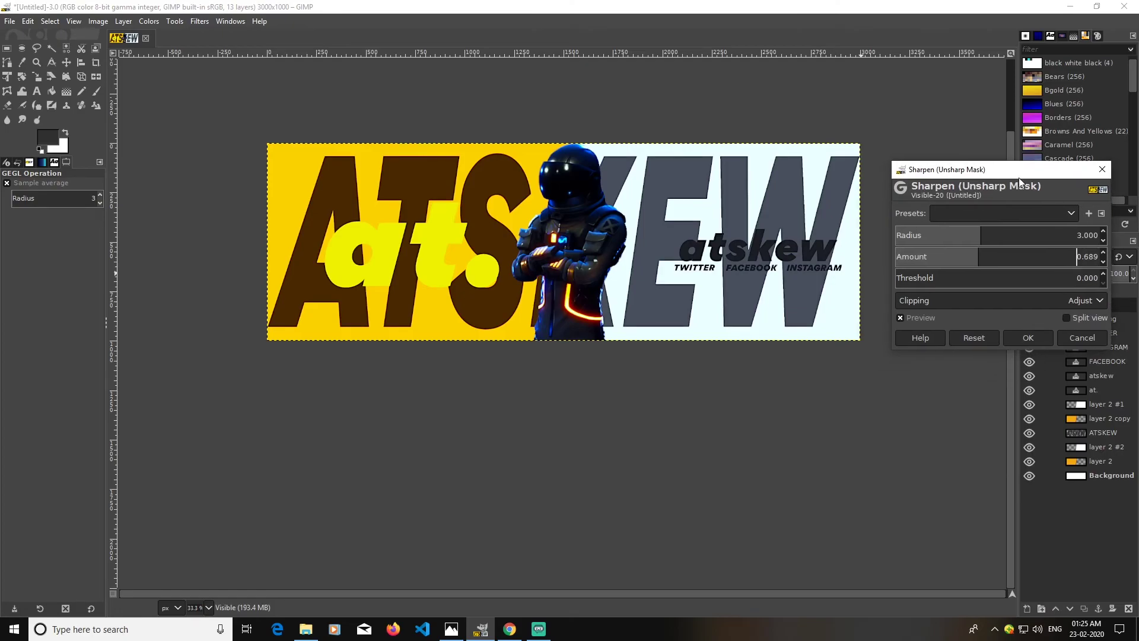
left_click(1034, 339)
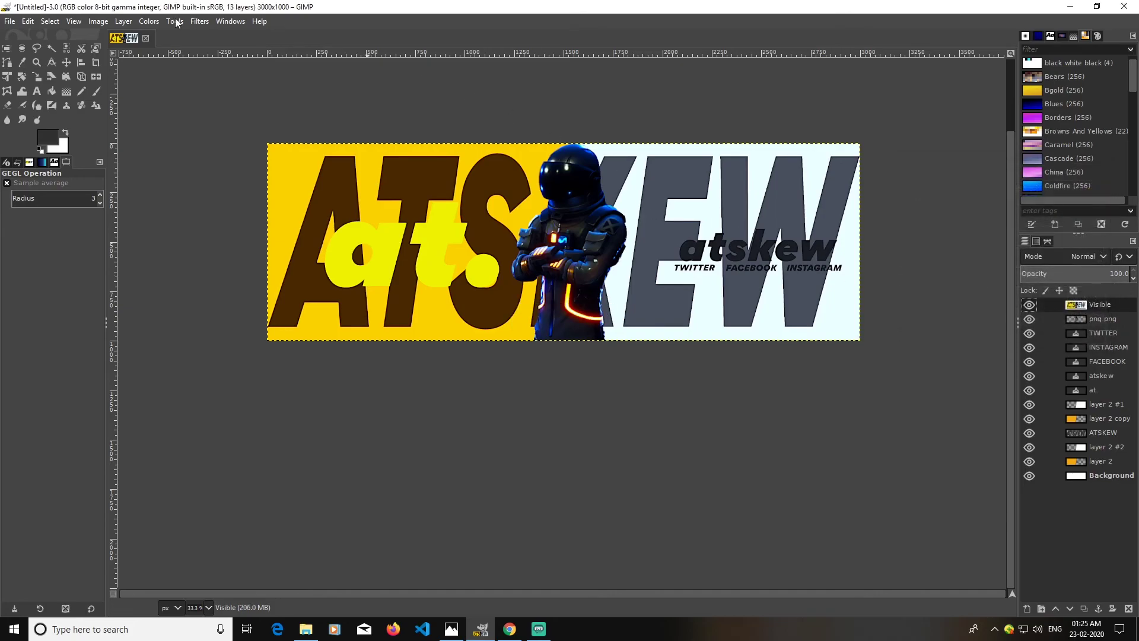
Add CIE lch noise grain with lightness and chroma about 18.02, then switch to the Move tool.
left_click(201, 23)
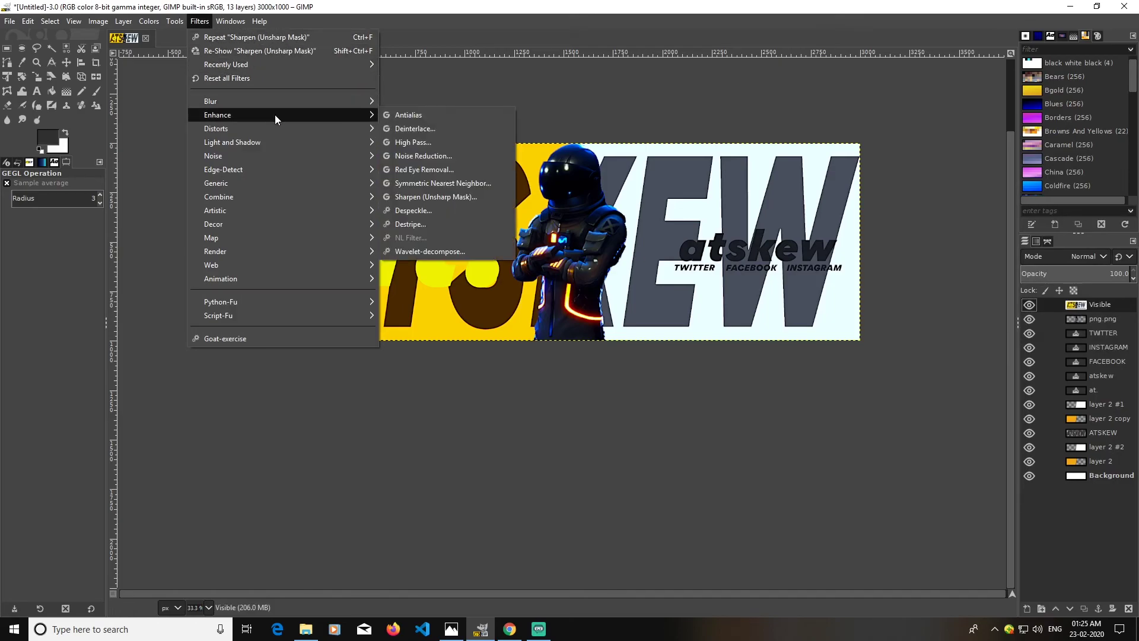
mouse_move(283, 132)
mouse_move(274, 156)
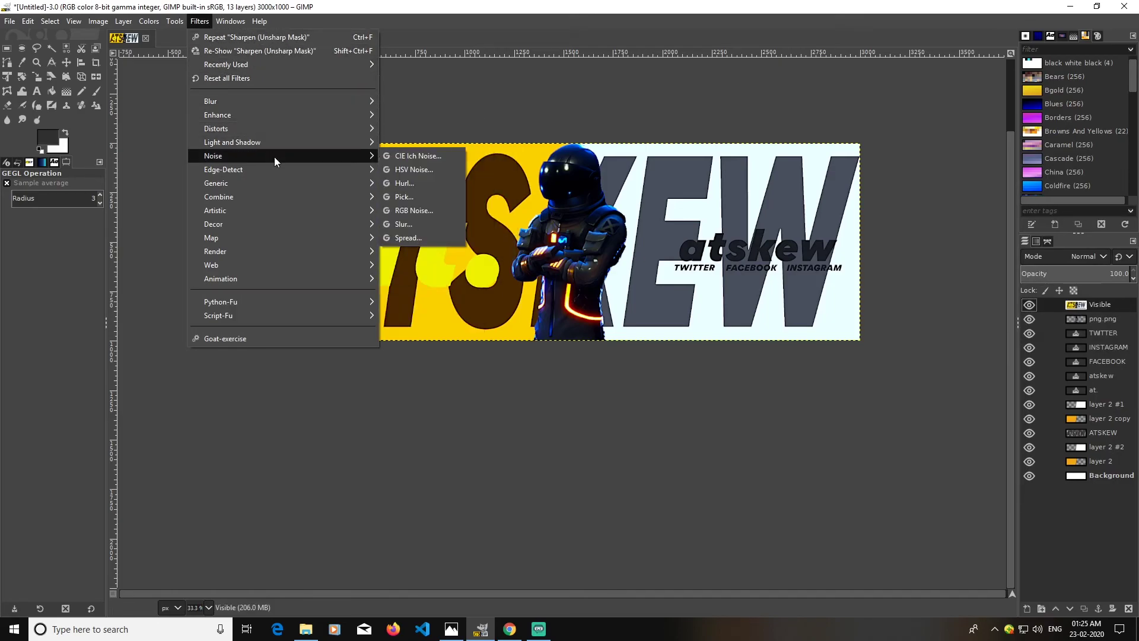
left_click(398, 157)
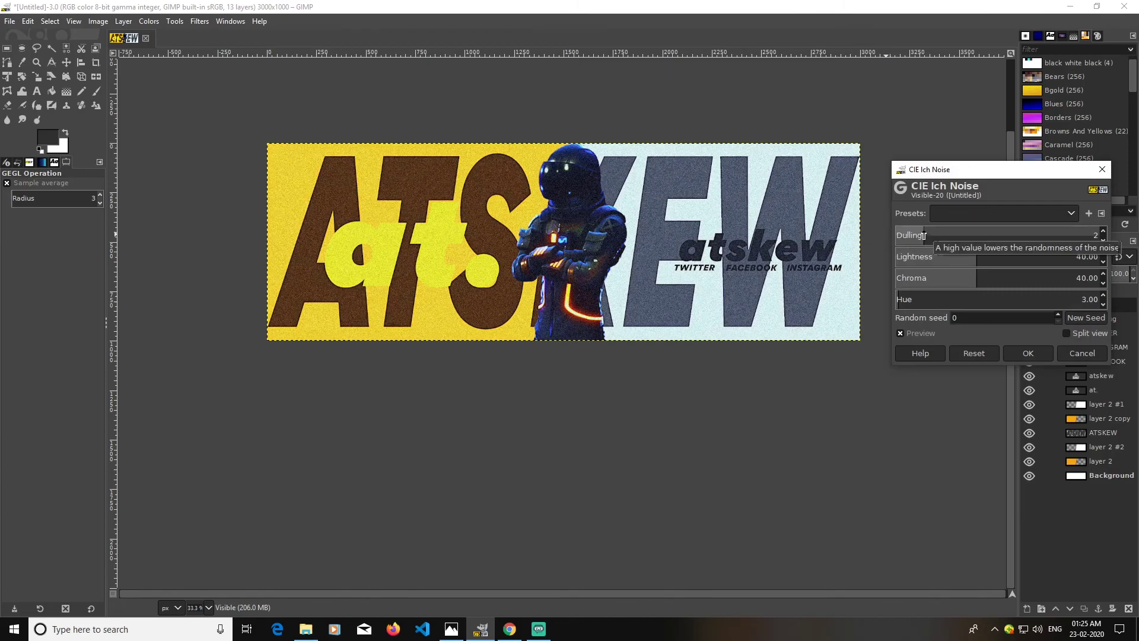
left_click_drag(973, 258, 921, 256)
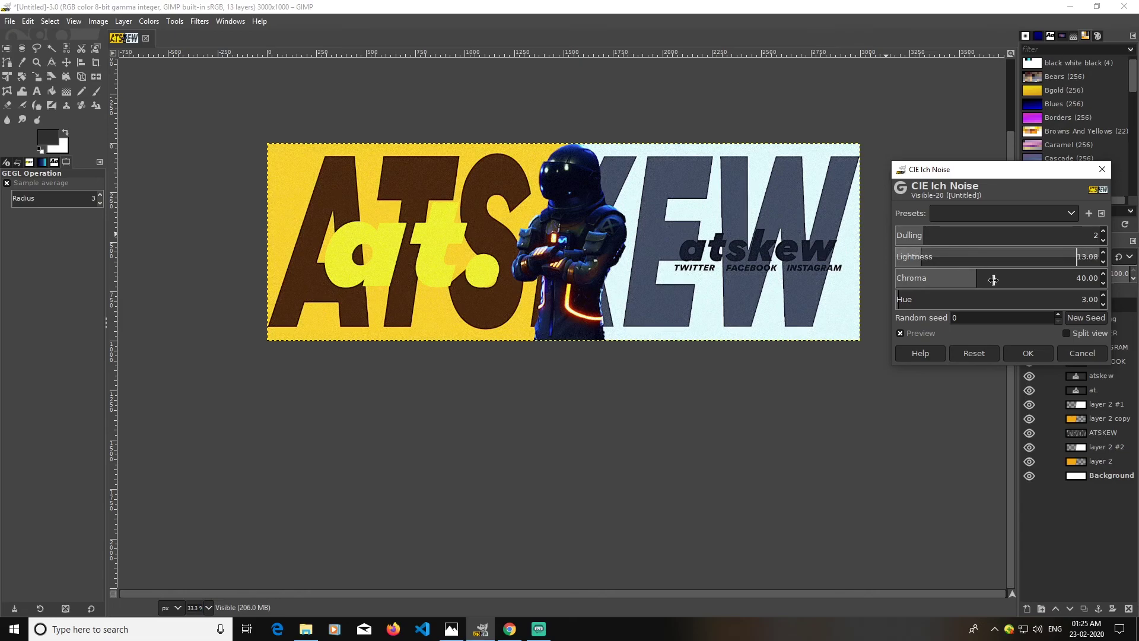
left_click_drag(978, 278, 921, 278)
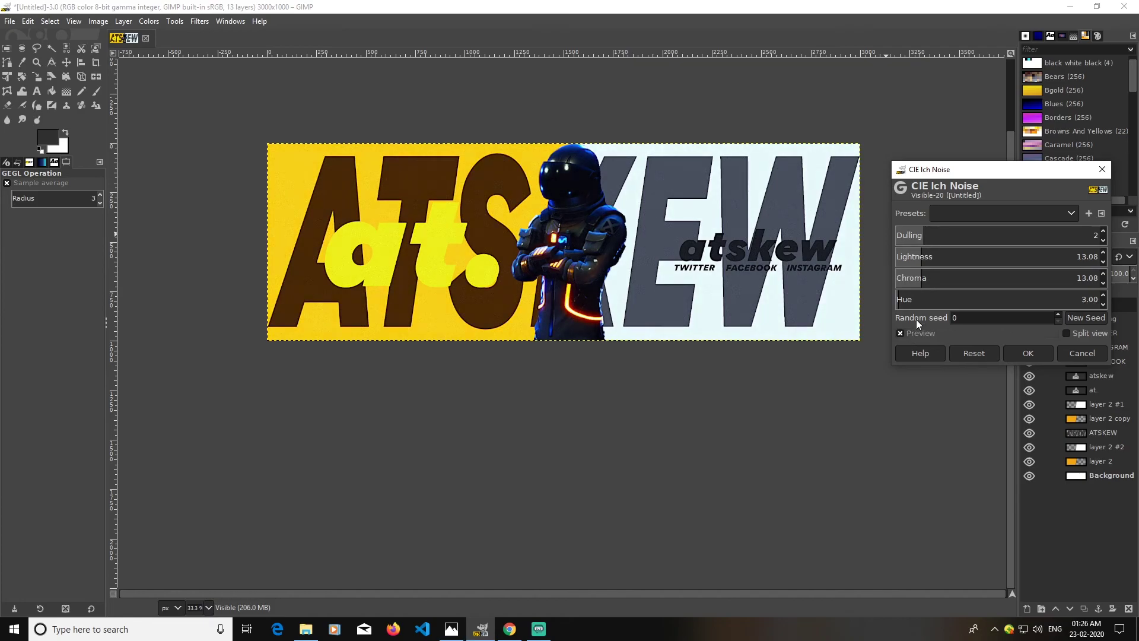
left_click(931, 257)
left_click(932, 257)
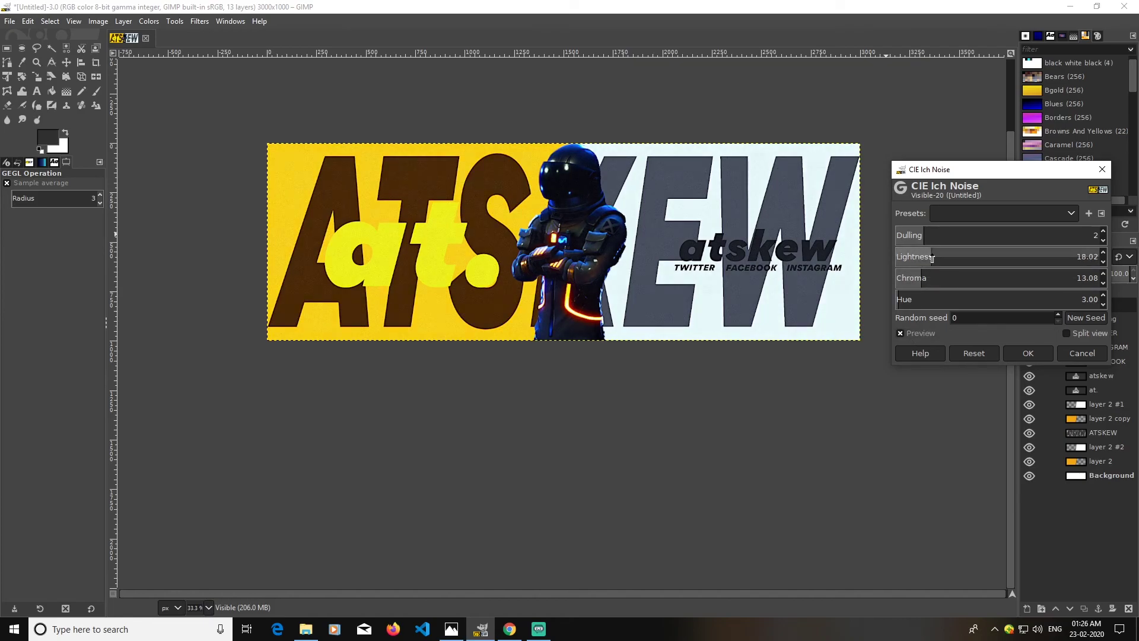
left_click(929, 279)
left_click(932, 280)
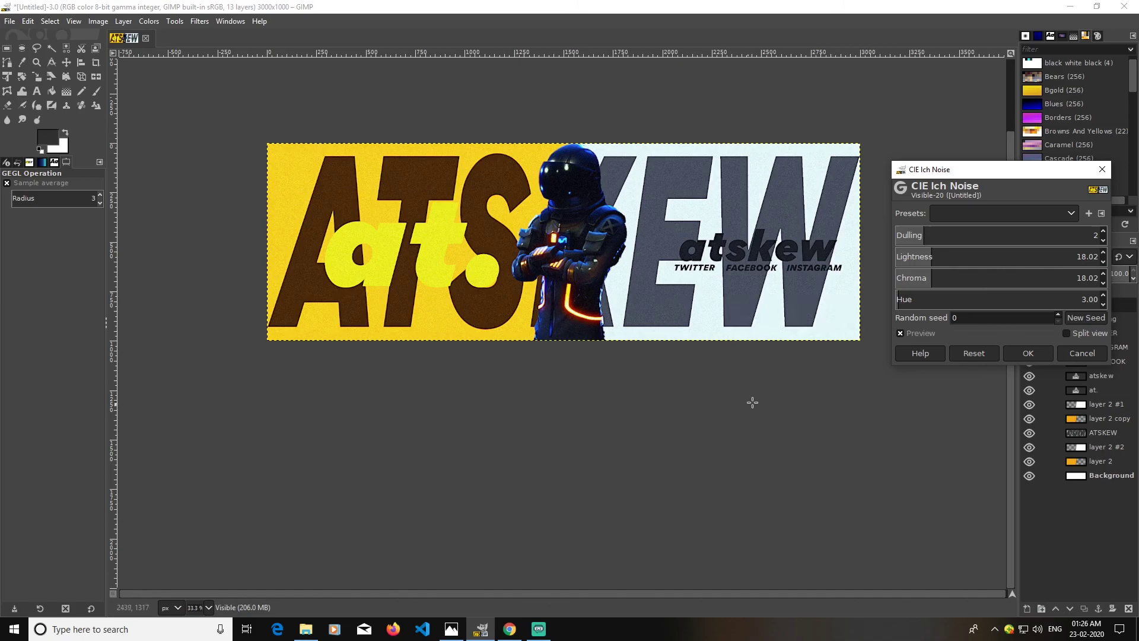
left_click(1029, 352)
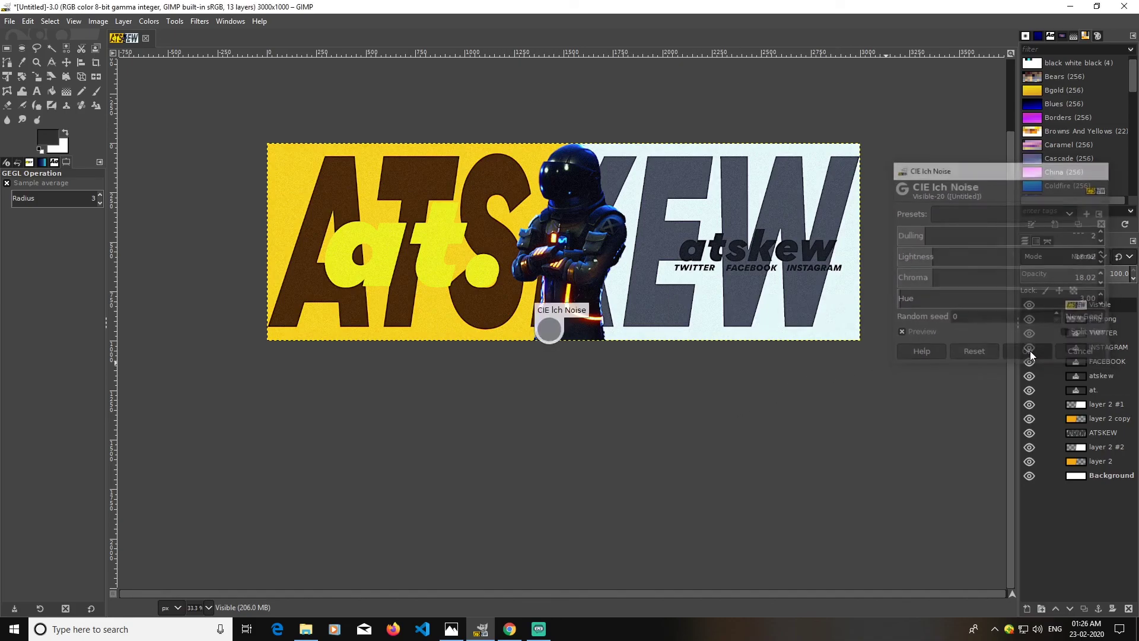
left_click(66, 61)
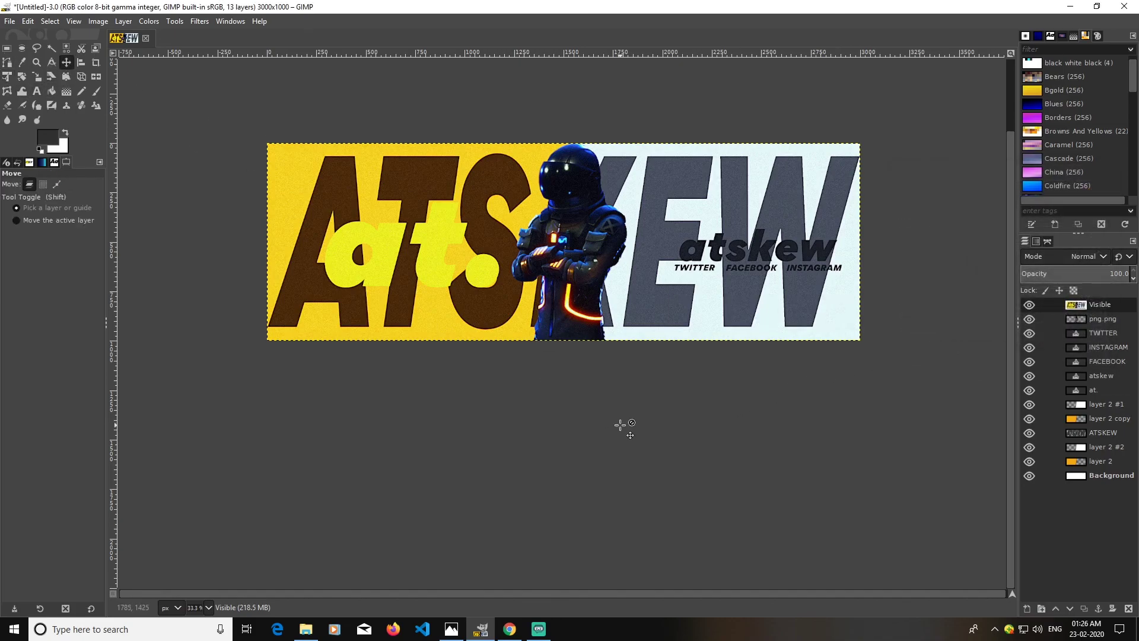
left_click_drag(908, 383, 852, 458)
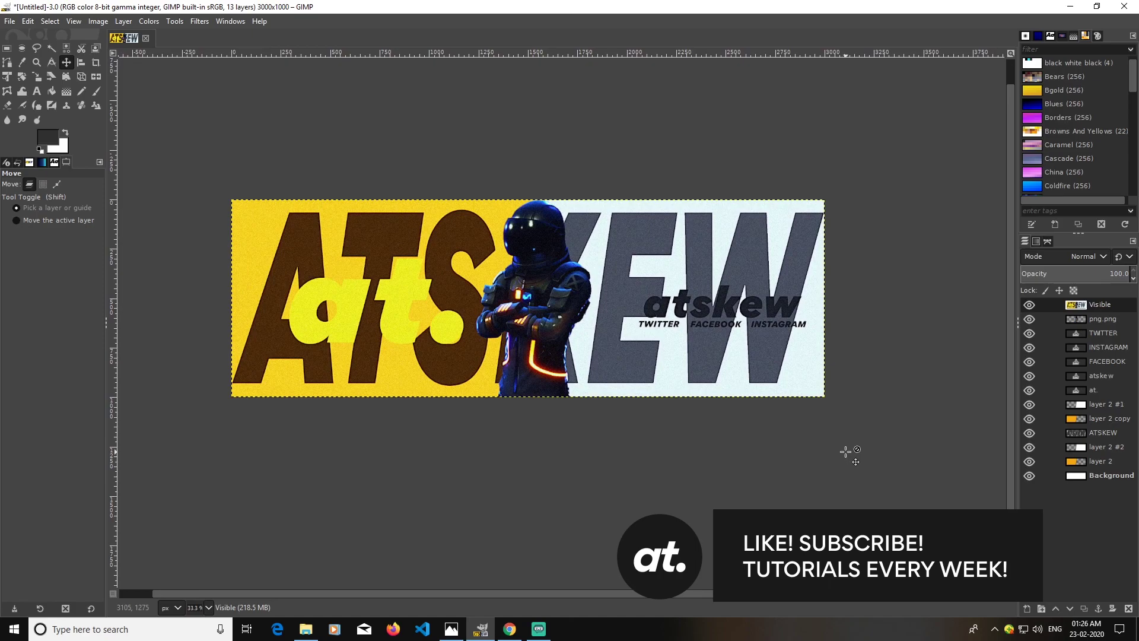